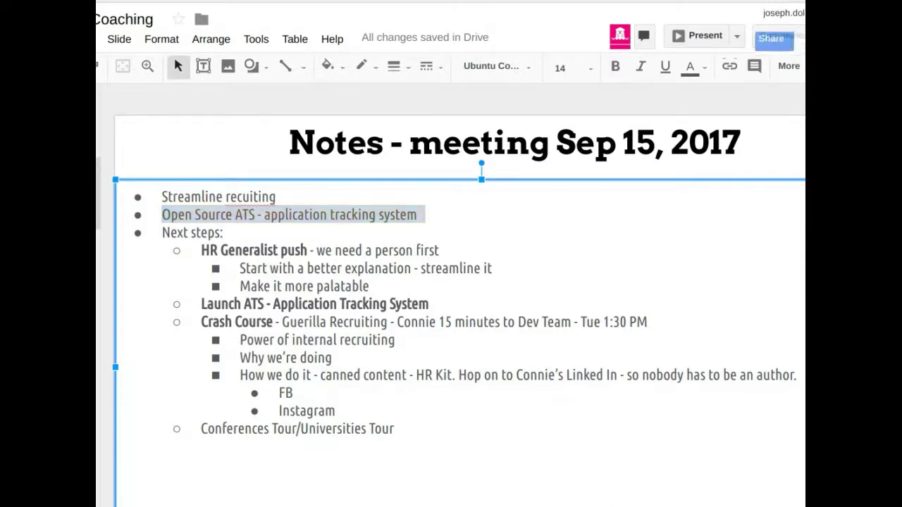
- Review the presentation's advanced link-sharing options and access levels, and save them as public on the web with edit access
{"action": "left_click", "coordinate": [783, 35]}
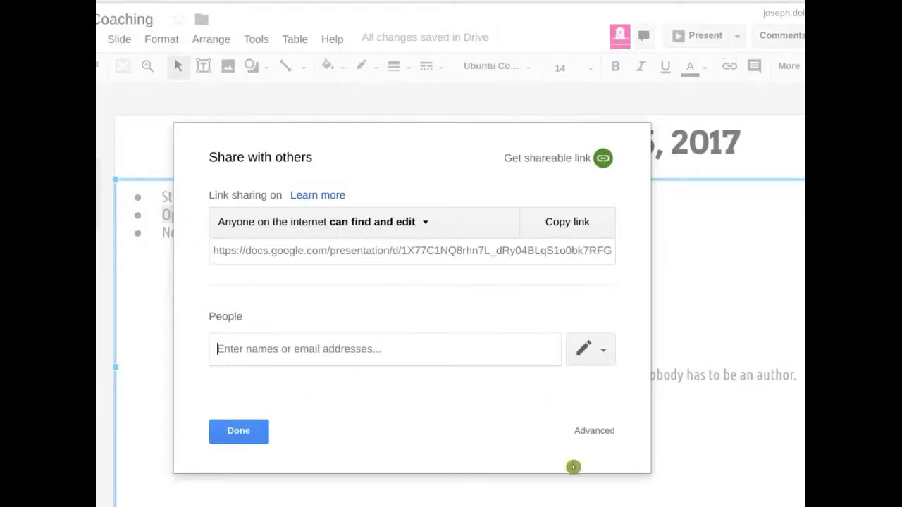
{"action": "left_click", "coordinate": [596, 432]}
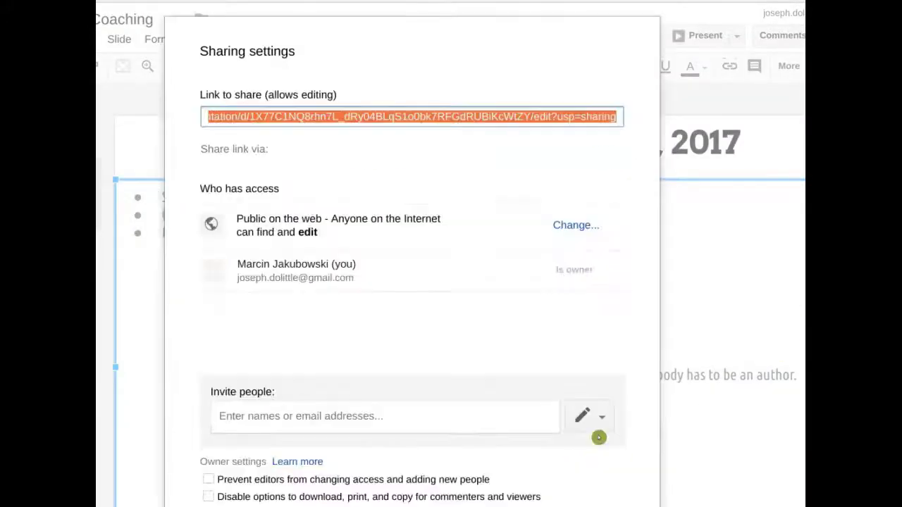
{"action": "left_click", "coordinate": [573, 224]}
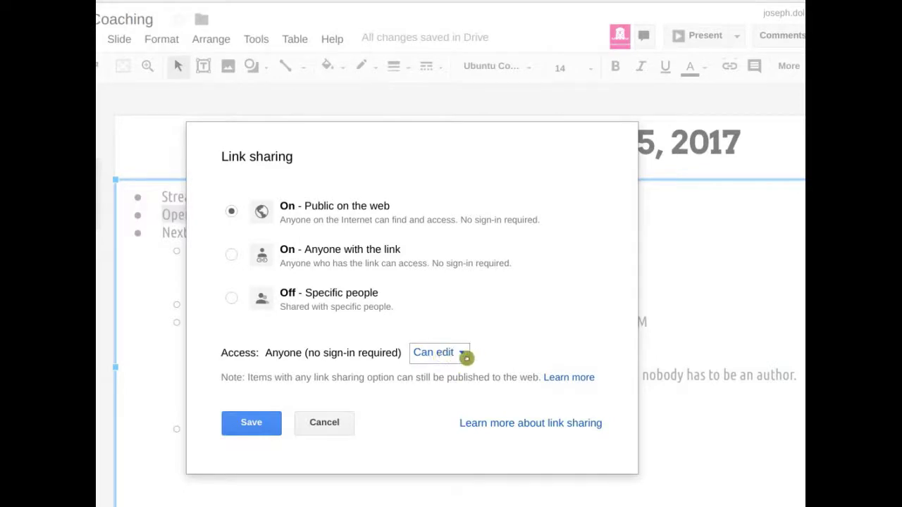
{"action": "left_click", "coordinate": [465, 356]}
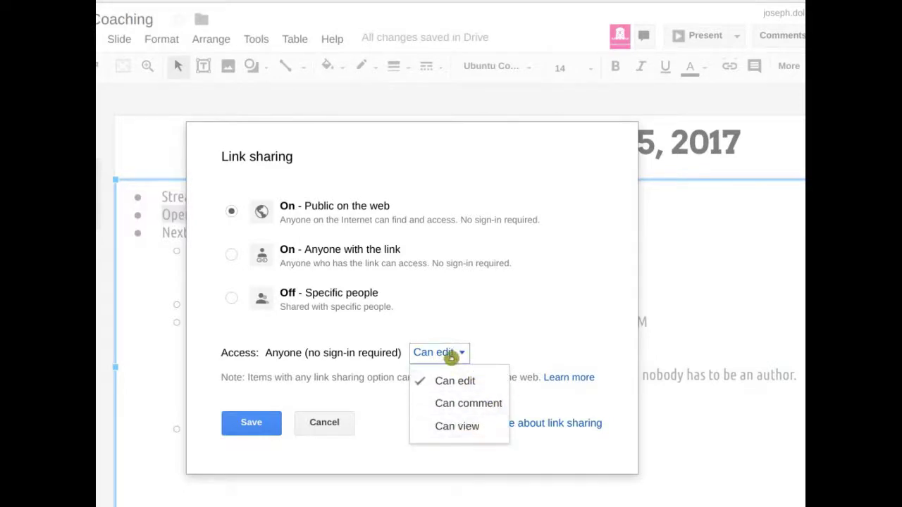
{"action": "left_click", "coordinate": [508, 342]}
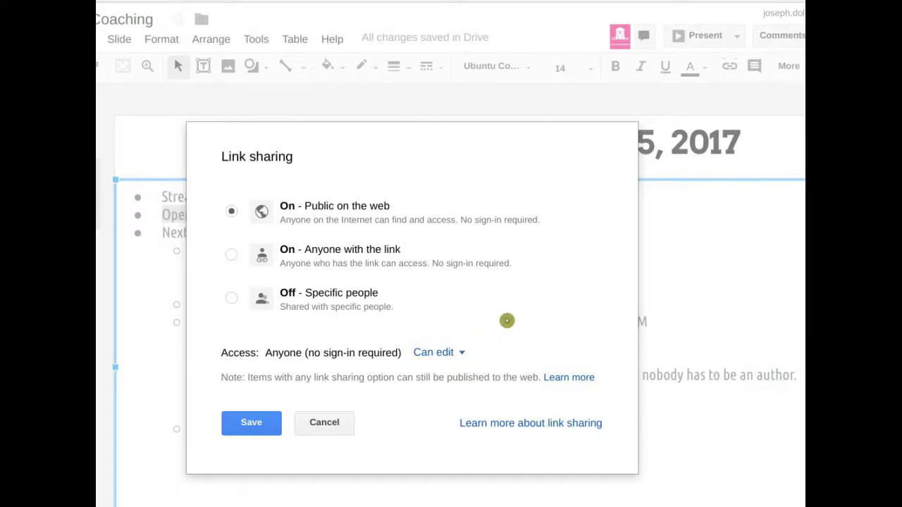
{"action": "left_click", "coordinate": [249, 423]}
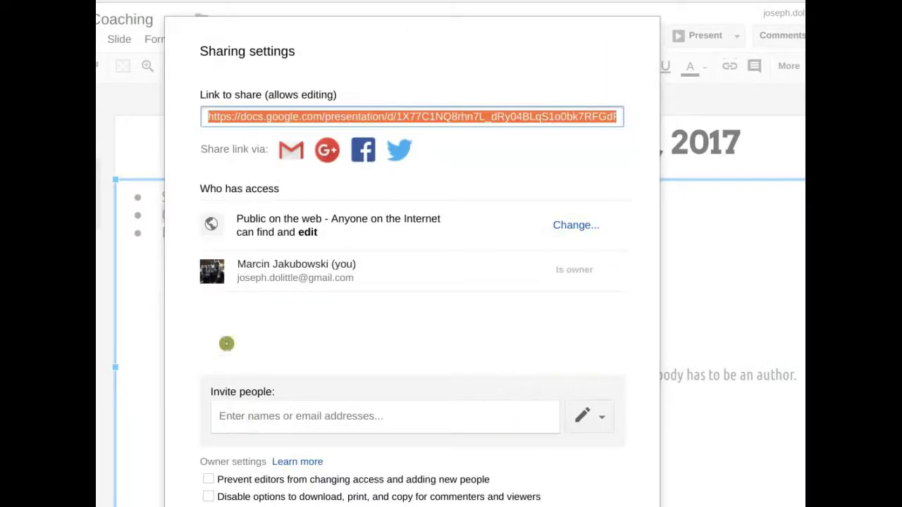
{"action": "key", "text": "Escape"}
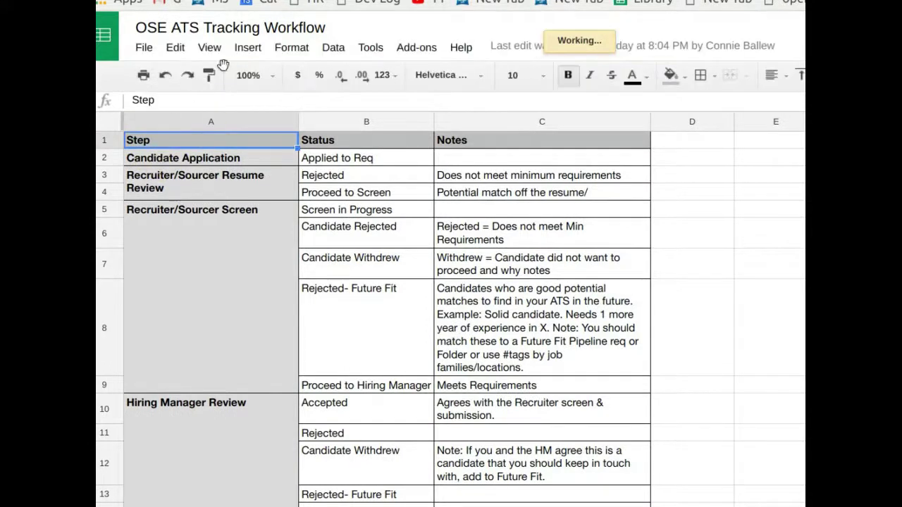
- Examine the steps, statuses and notes in the OSE ATS Tracking Workflow spreadsheet, from Candidate Application through Offer
{"action": "left_click", "coordinate": [244, 28]}
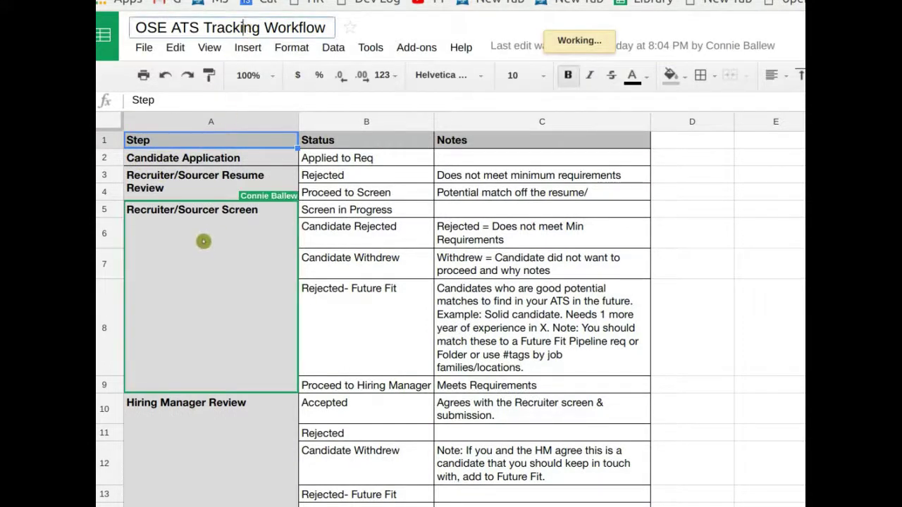
{"action": "scroll", "coordinate": [752, 462], "scroll_direction": "down", "scroll_amount": 1}
{"action": "scroll", "coordinate": [721, 477], "scroll_direction": "down", "scroll_amount": 4}
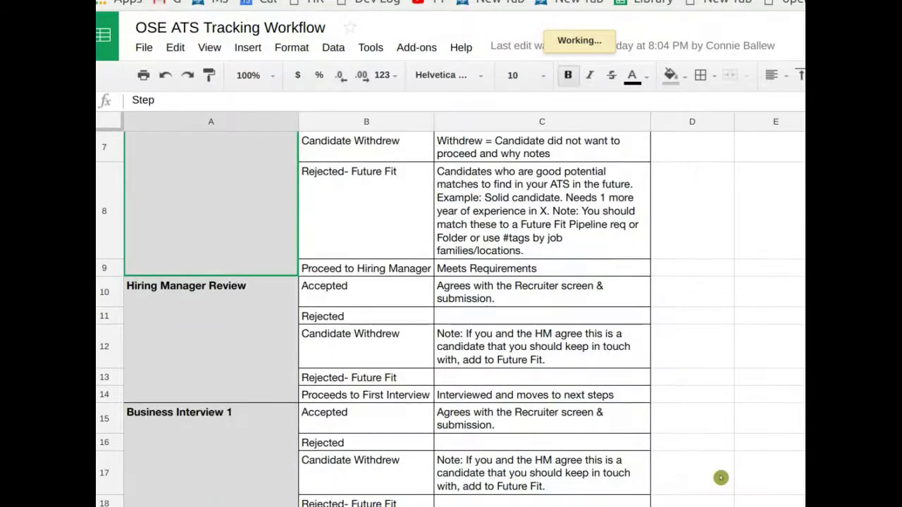
{"action": "scroll", "coordinate": [721, 477], "scroll_direction": "down", "scroll_amount": 2}
{"action": "scroll", "coordinate": [721, 474], "scroll_direction": "down", "scroll_amount": 6}
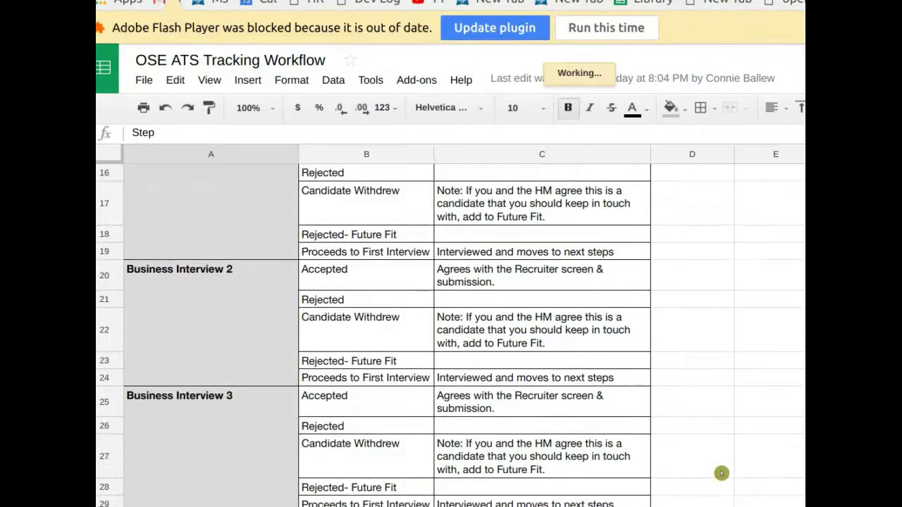
{"action": "scroll", "coordinate": [600, 430], "scroll_direction": "up", "scroll_amount": 1}
{"action": "scroll", "coordinate": [601, 430], "scroll_direction": "up", "scroll_amount": 1}
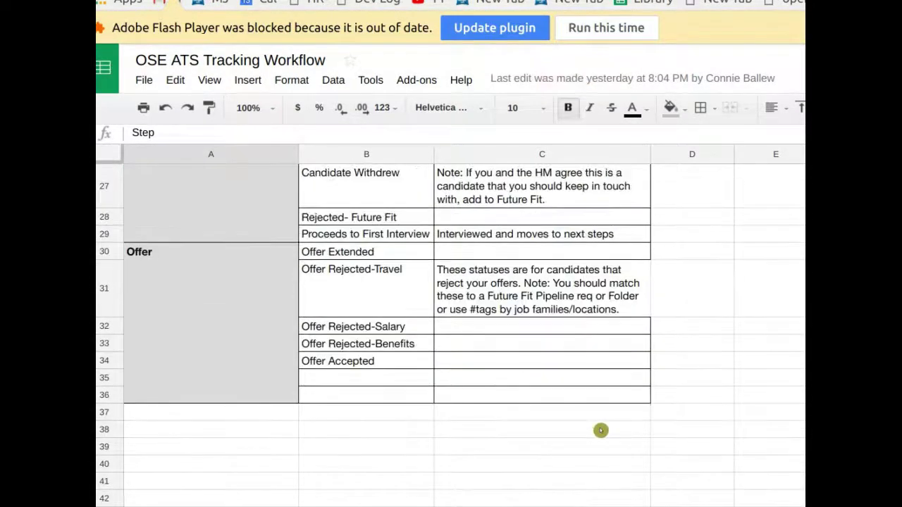
{"action": "scroll", "coordinate": [600, 430], "scroll_direction": "up", "scroll_amount": 10}
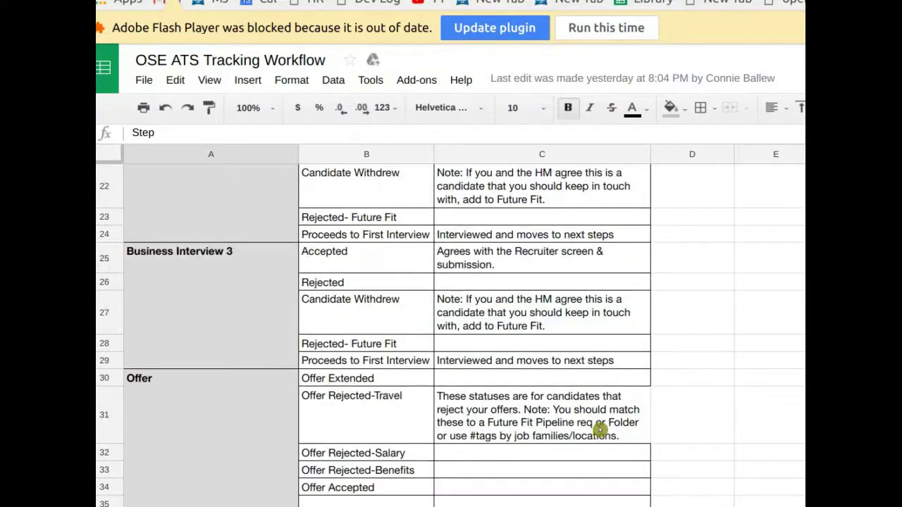
{"action": "scroll", "coordinate": [600, 429], "scroll_direction": "up", "scroll_amount": 4}
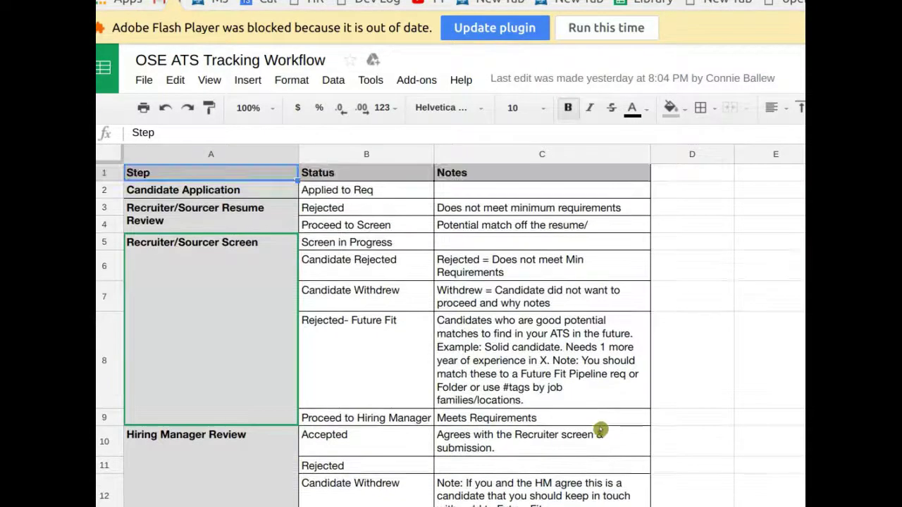
- Enlarge the page view to 125% around the Candidate Application row of the workflow
{"action": "left_click", "coordinate": [266, 191]}
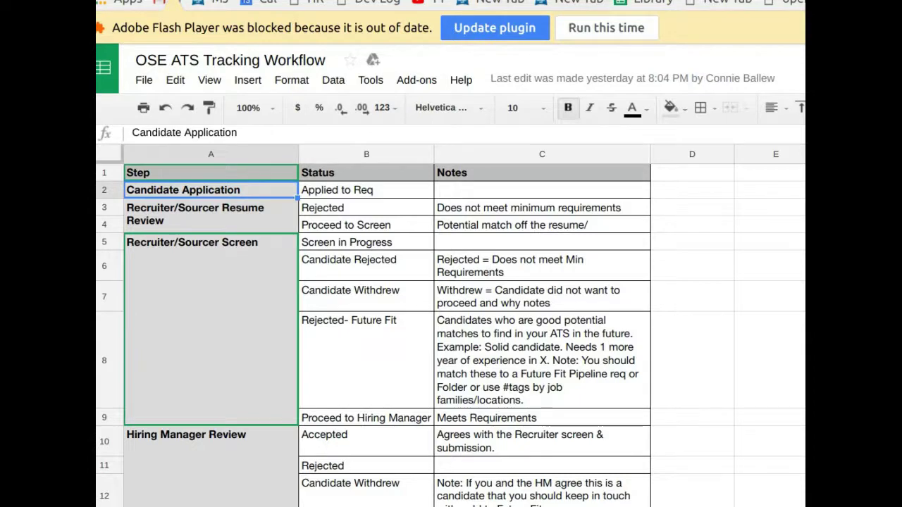
{"action": "key", "text": "ctrl+plus"}
{"action": "key", "text": "ctrl+plus"}
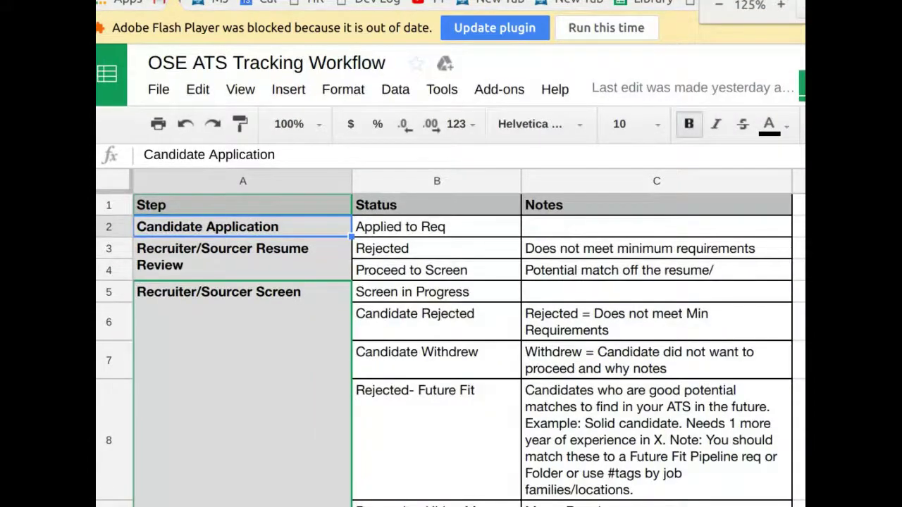
{"action": "scroll", "coordinate": [368, 234], "scroll_direction": "down", "scroll_amount": 1}
{"action": "scroll", "coordinate": [368, 234], "scroll_direction": "up", "scroll_amount": 1}
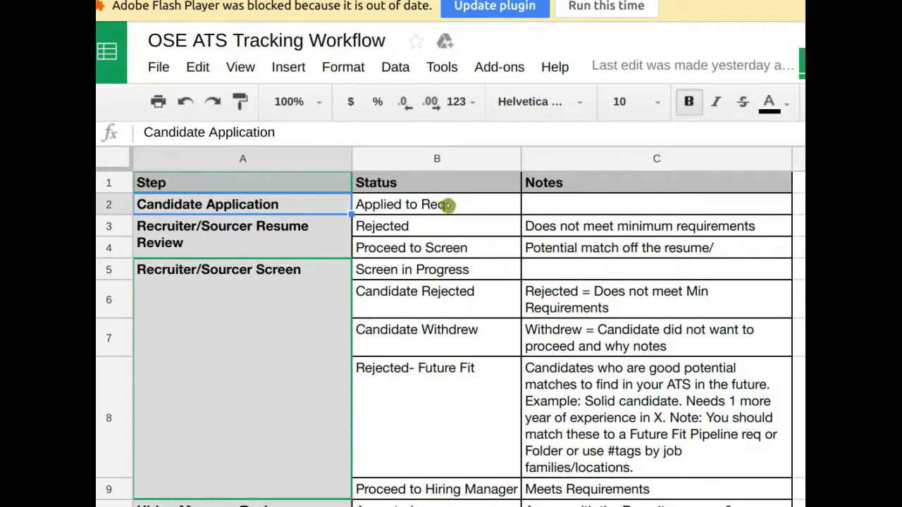
- Fill the "Proceed to Screen" and "Applied to Req" status cells light green and the resume review's "Rejected" cell light red
{"action": "left_click", "coordinate": [449, 204]}
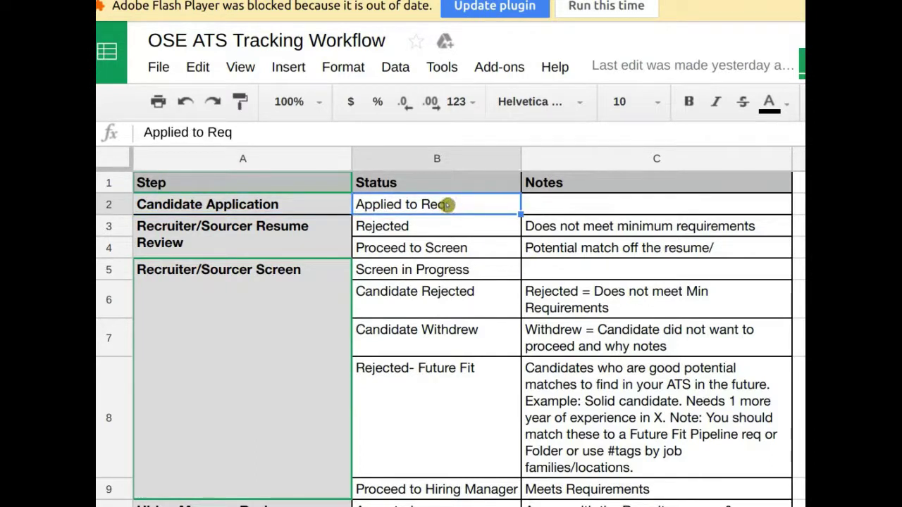
{"action": "double_click", "coordinate": [446, 204]}
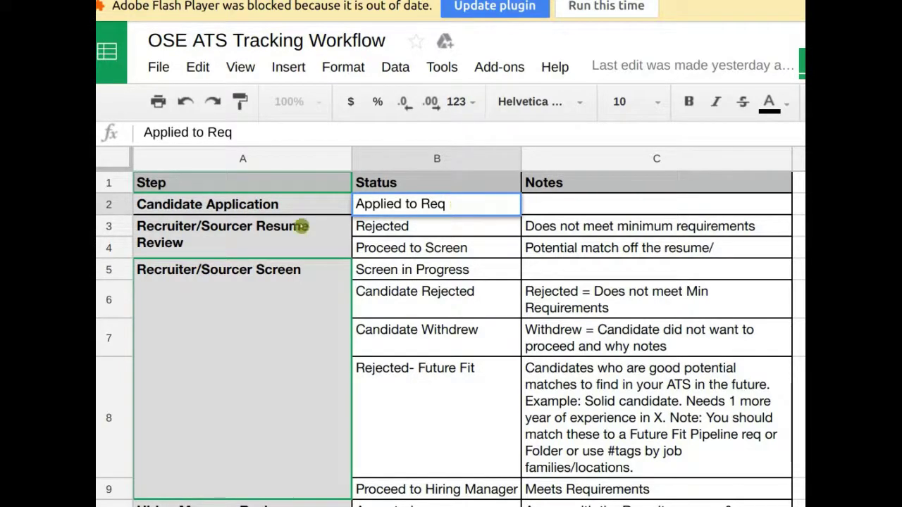
{"action": "left_click", "coordinate": [299, 225]}
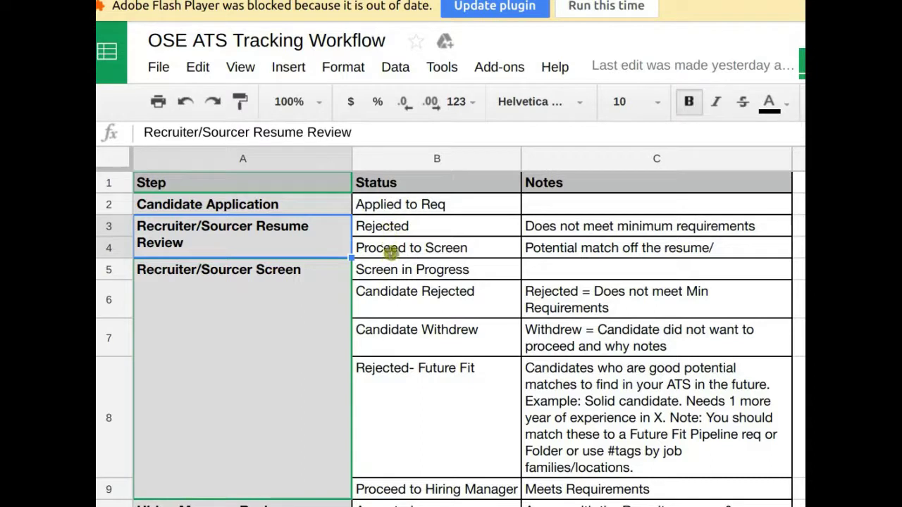
{"action": "left_click", "coordinate": [388, 249]}
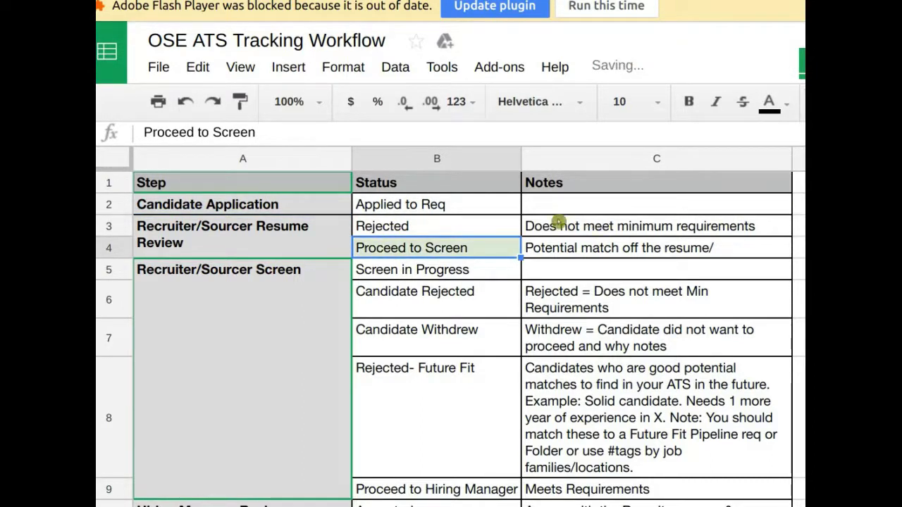
{"action": "left_click", "coordinate": [468, 225]}
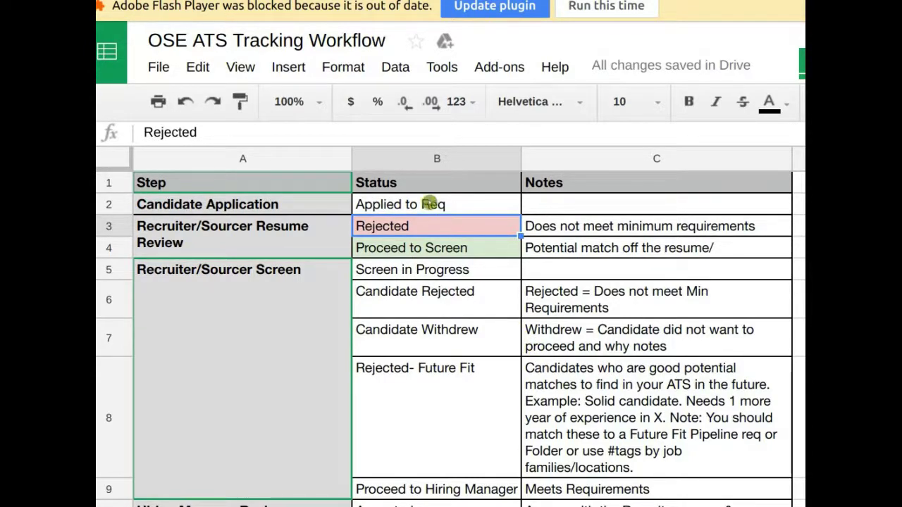
{"action": "left_click", "coordinate": [429, 204]}
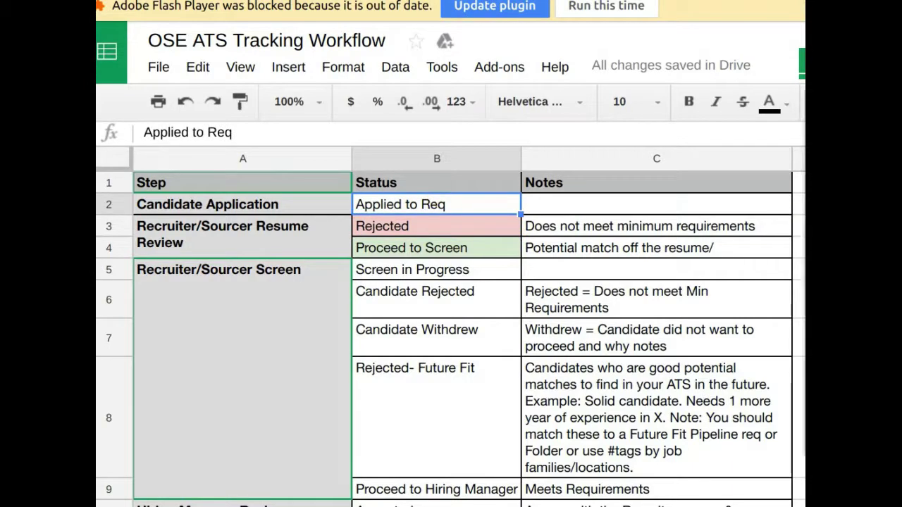
{"action": "key", "text": "ctrl+y"}
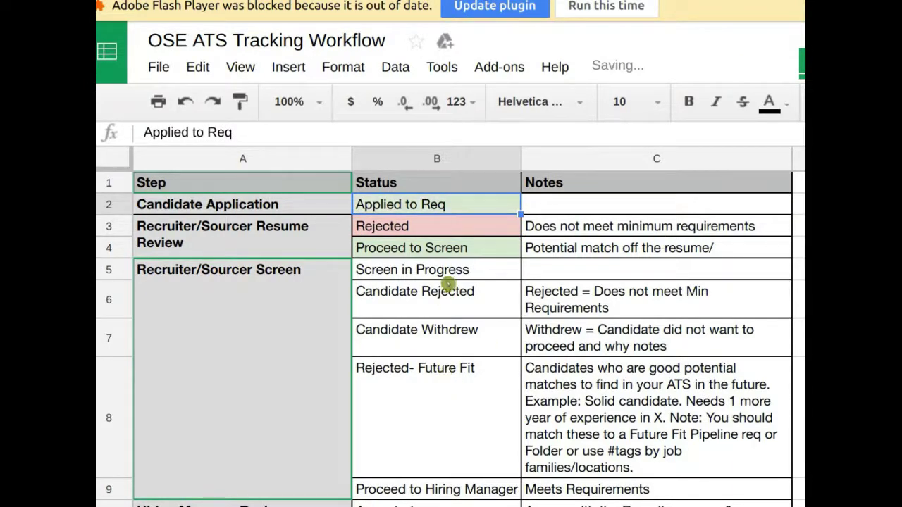
- Fill the Recruiter/Sourcer Screen statuses "Candidate Withdrew", "Candidate Rejected" and "Rejected- Future Fit" light red
{"action": "scroll", "coordinate": [449, 281], "scroll_direction": "down", "scroll_amount": 3}
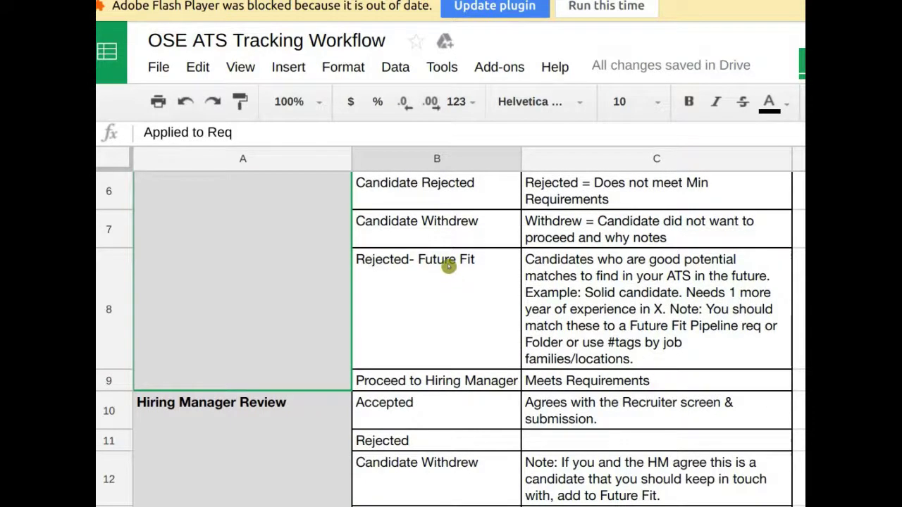
{"action": "scroll", "coordinate": [448, 271], "scroll_direction": "up", "scroll_amount": 3}
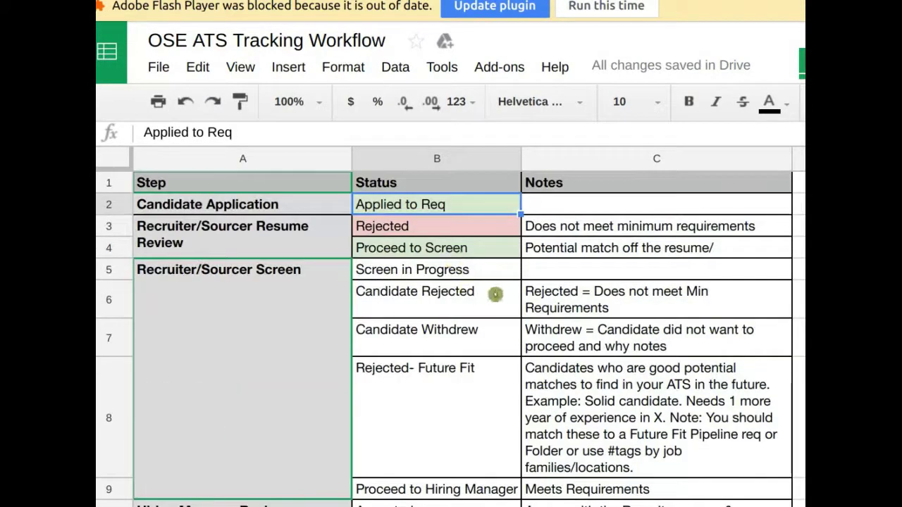
{"action": "left_click", "coordinate": [486, 343]}
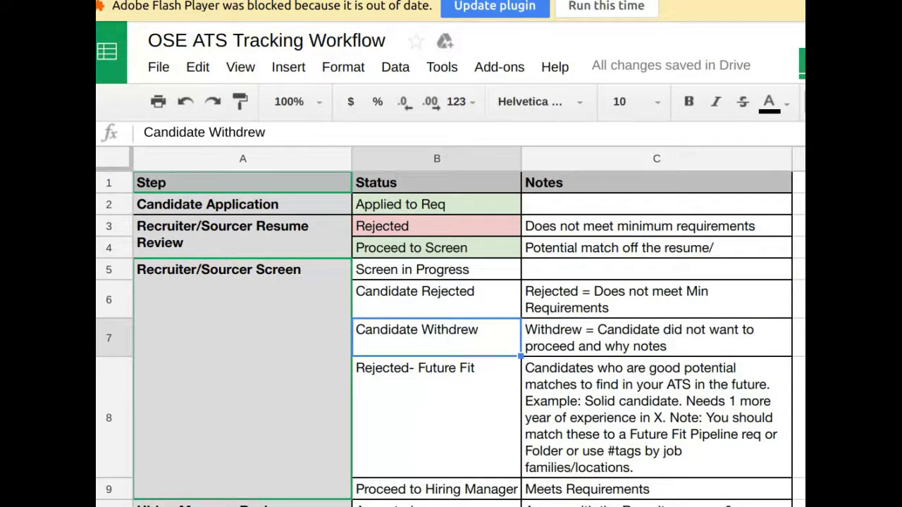
{"action": "key", "text": "ctrl+alt+v"}
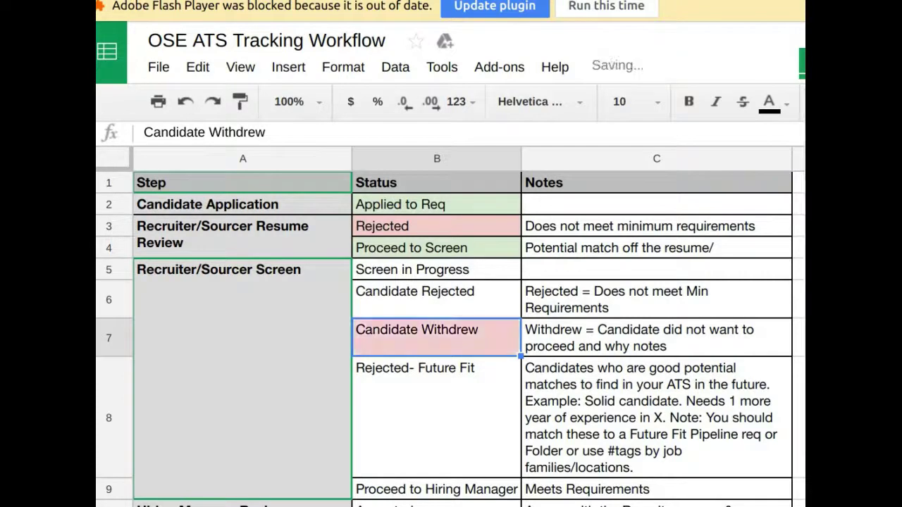
{"action": "left_click", "coordinate": [468, 307]}
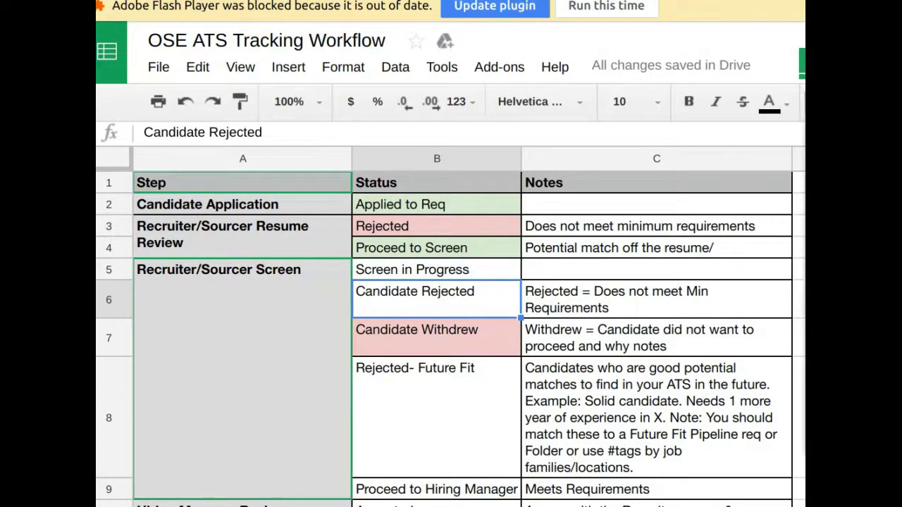
{"action": "key", "text": "ctrl+alt+v"}
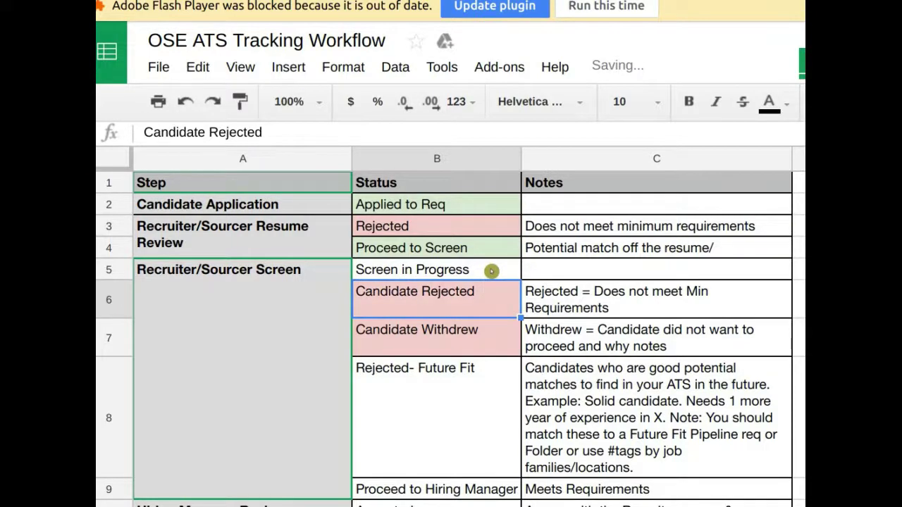
{"action": "left_click", "coordinate": [463, 376]}
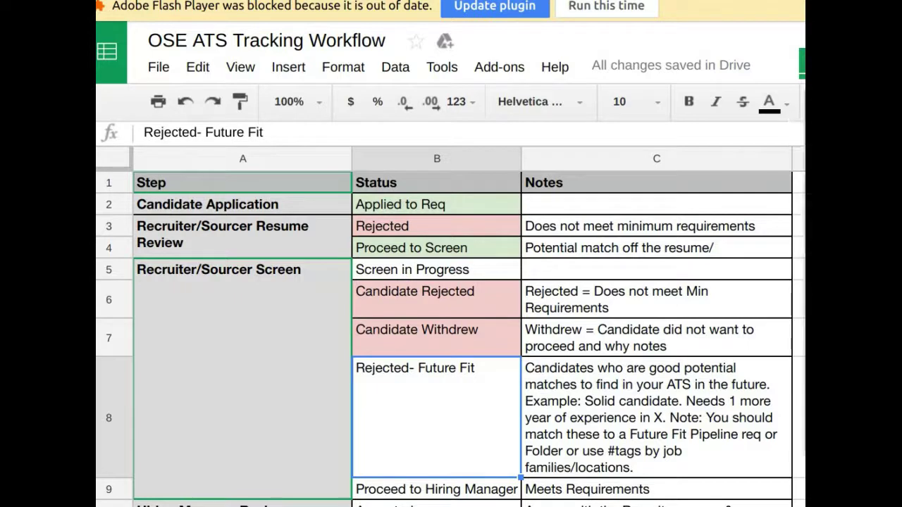
{"action": "key", "text": "ctrl+alt+v"}
- Fill the "Proceed to Hiring Manager" status and the Hiring Manager Review's "Accepted" status light green
{"action": "left_click", "coordinate": [455, 486]}
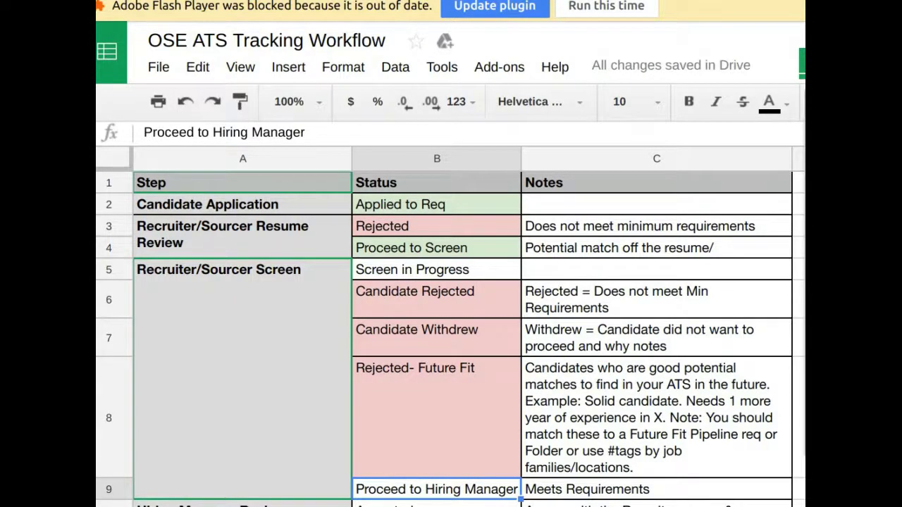
{"action": "key", "text": "ctrl+alt+v"}
{"action": "scroll", "coordinate": [566, 338], "scroll_direction": "down", "scroll_amount": 2}
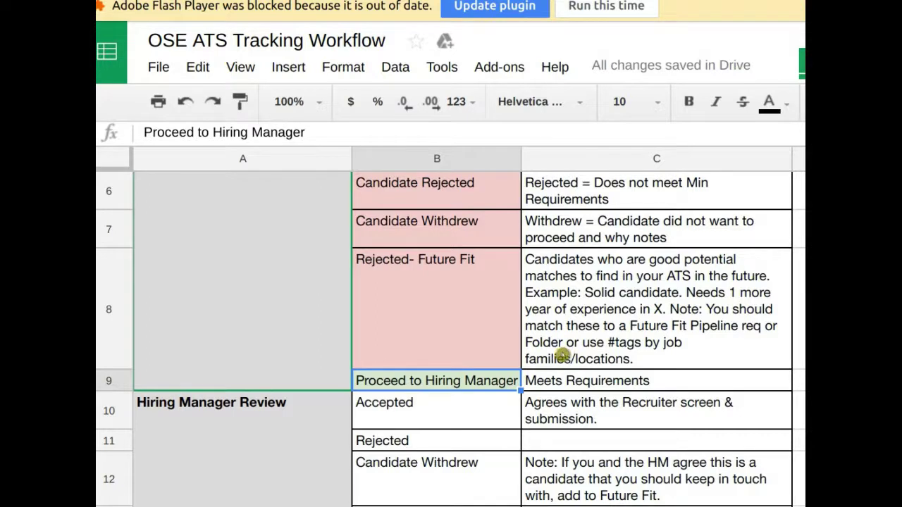
{"action": "scroll", "coordinate": [563, 355], "scroll_direction": "down", "scroll_amount": 1}
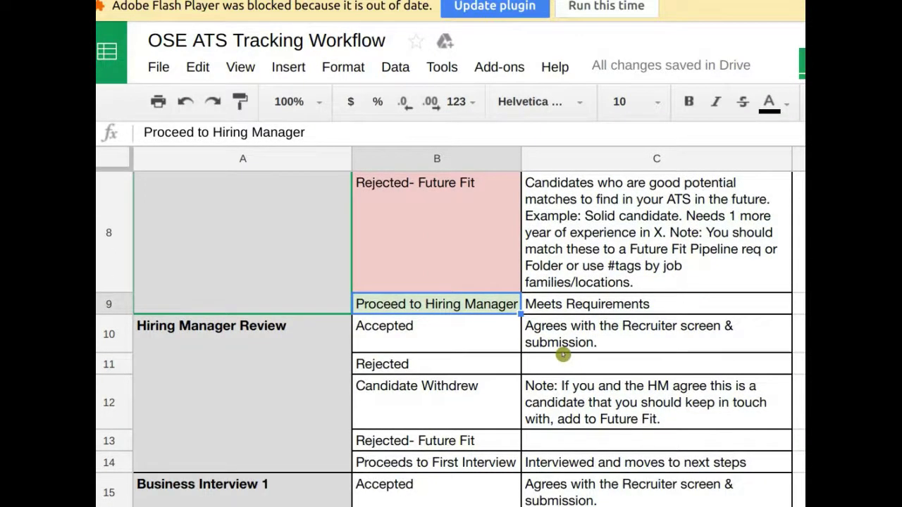
{"action": "left_click", "coordinate": [461, 331]}
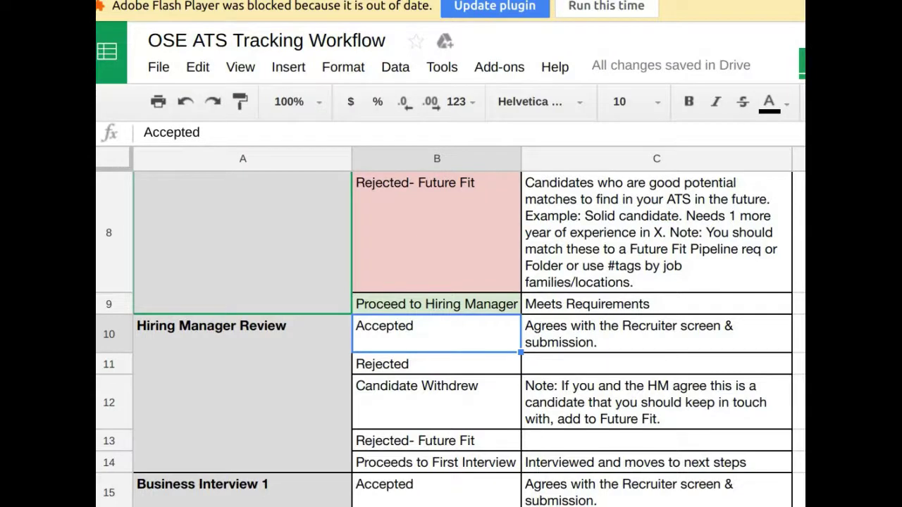
{"action": "key", "text": "ctrl+y"}
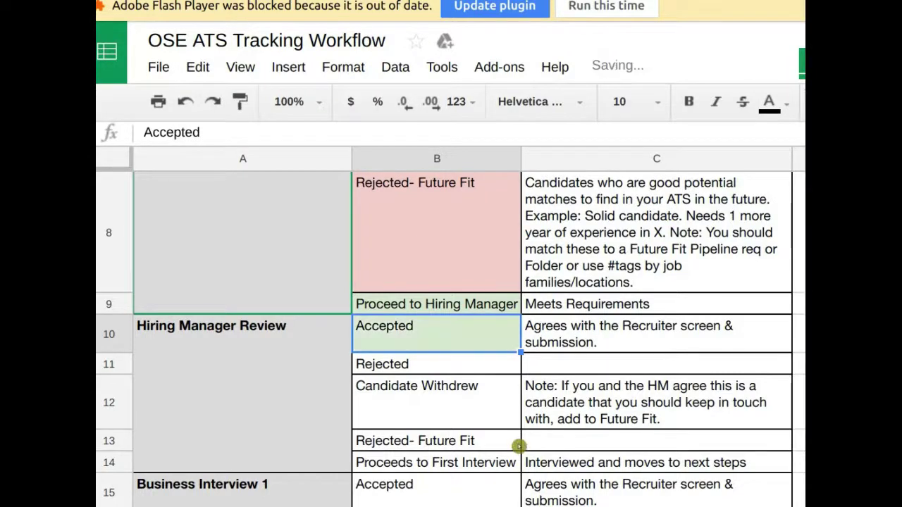
- Fill the Hiring Manager Review's "Rejected", "Candidate Withdrew" and "Rejected- Future Fit" statuses light red and "Proceeds to First Interview" light green
{"action": "scroll", "coordinate": [518, 423], "scroll_direction": "down", "scroll_amount": 3}
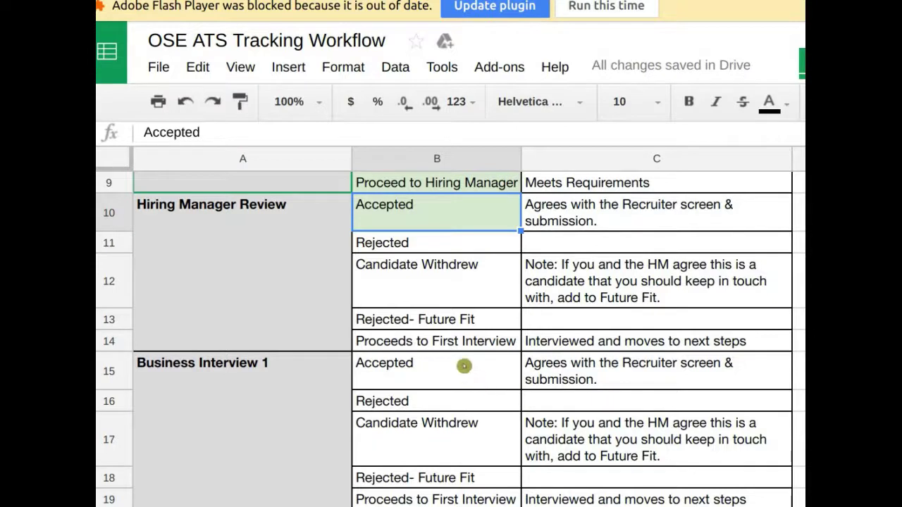
{"action": "left_click", "coordinate": [407, 246]}
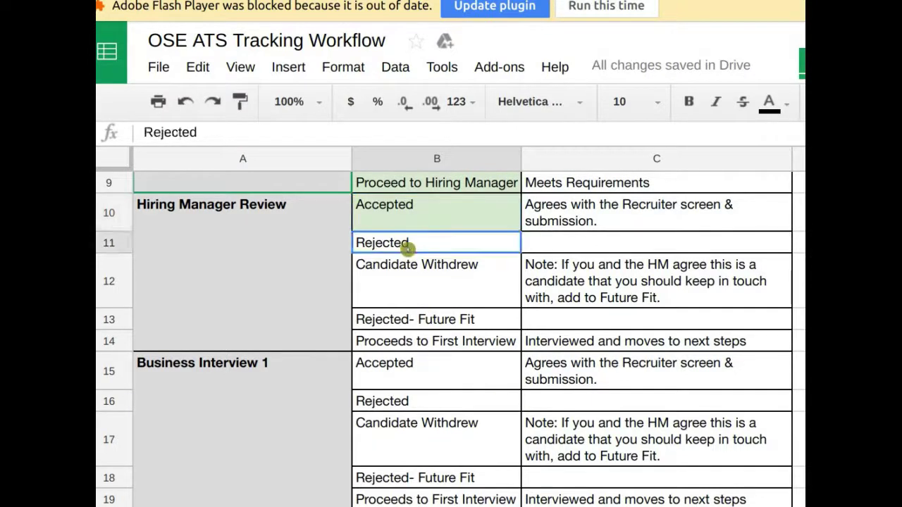
{"action": "left_click_drag", "start_coordinate": [408, 246], "coordinate": [417, 321]}
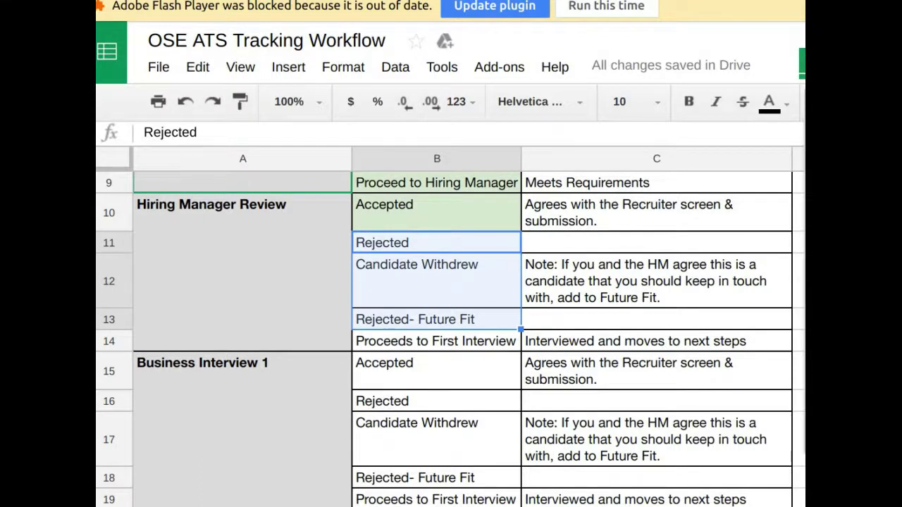
{"action": "left_click", "coordinate": [422, 341]}
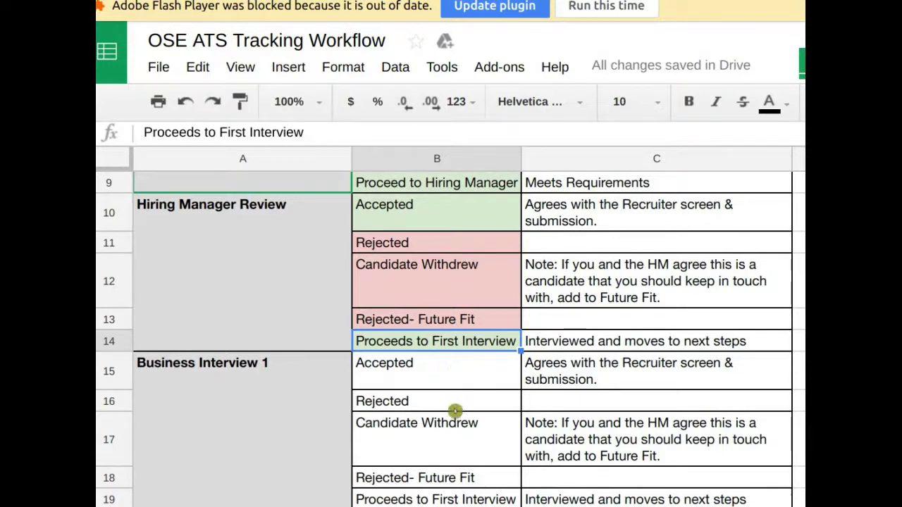
- Look over the Business Interview stages and open the bookmarked "Dev Resp" spreadsheet of volunteer application responses in a separate tab
{"action": "scroll", "coordinate": [456, 410], "scroll_direction": "down", "scroll_amount": 1}
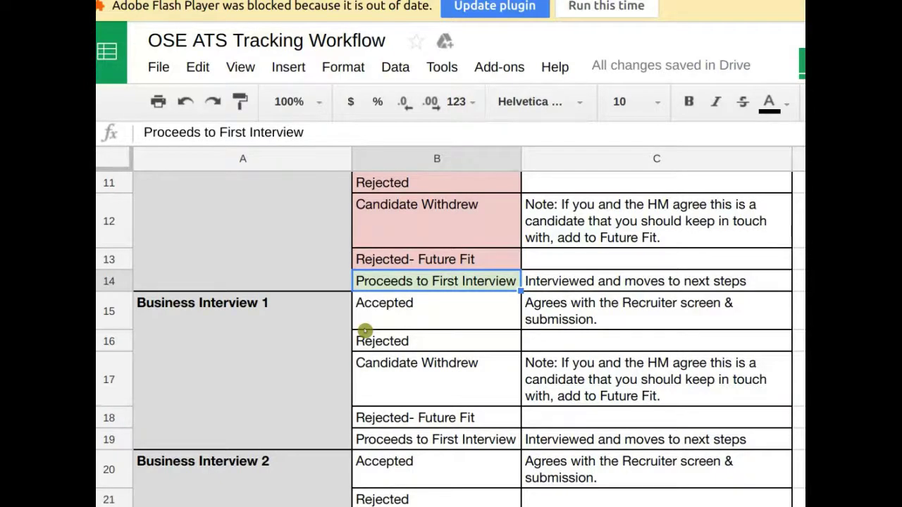
{"action": "scroll", "coordinate": [374, 382], "scroll_direction": "down", "scroll_amount": 3}
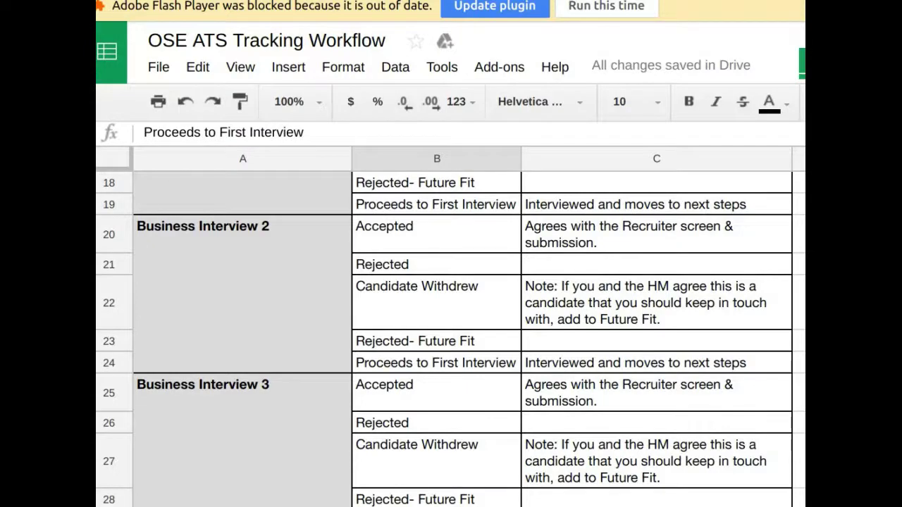
{"action": "scroll", "coordinate": [451, 338], "scroll_direction": "down", "scroll_amount": 3}
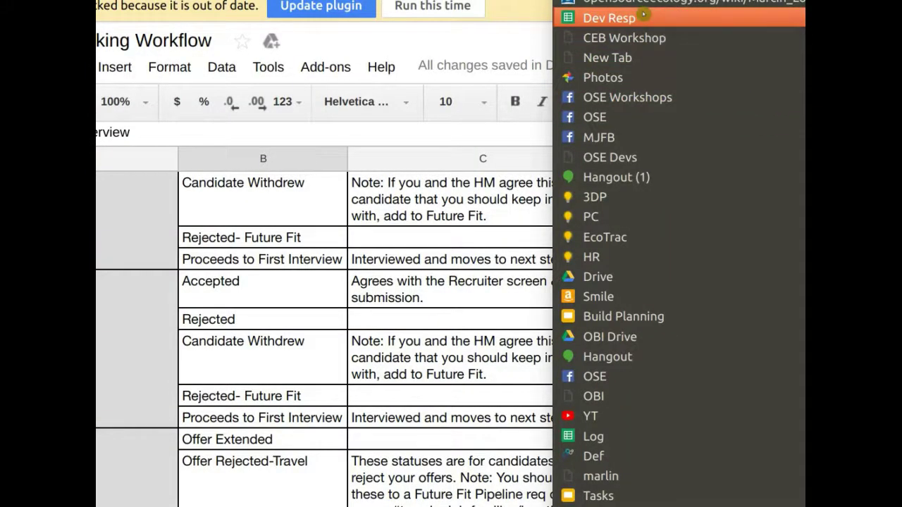
{"action": "left_click_drag", "start_coordinate": [643, 15], "coordinate": [744, 21]}
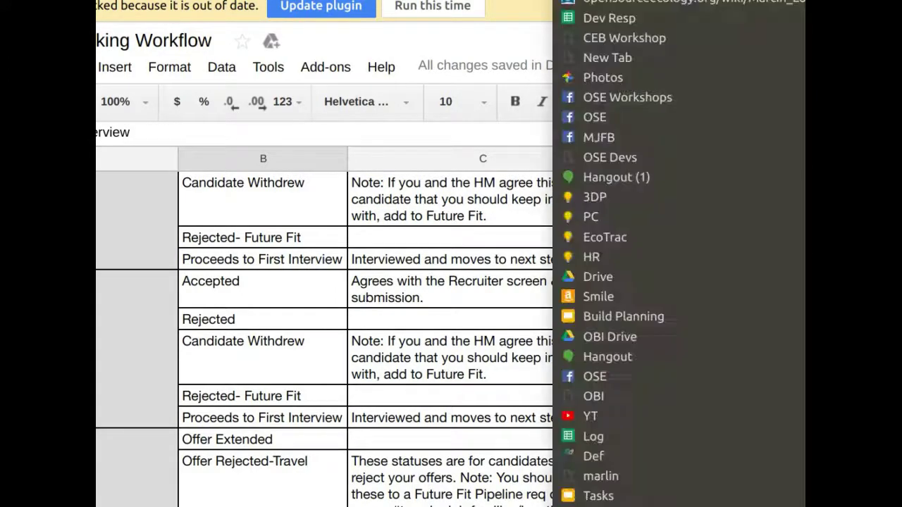
{"action": "right_click", "coordinate": [682, 15]}
{"action": "left_click", "coordinate": [694, 32]}
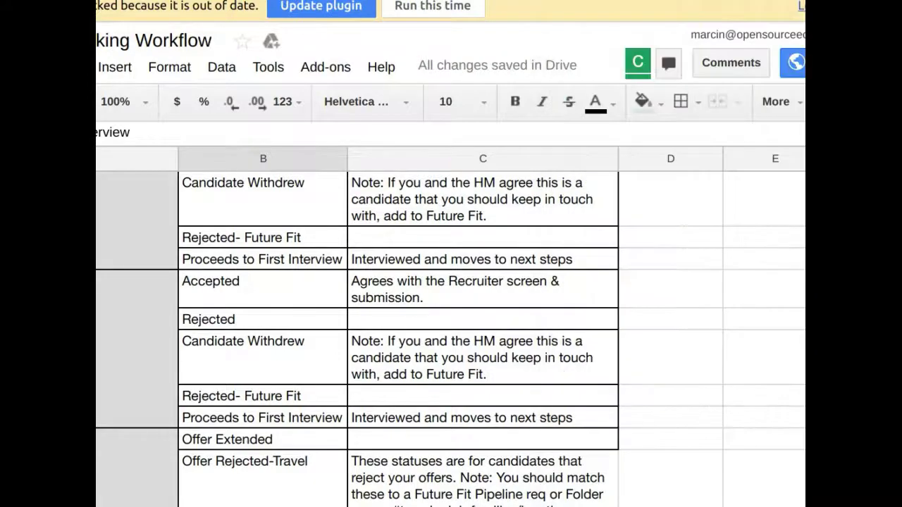
{"action": "key", "text": "ctrl+Tab"}
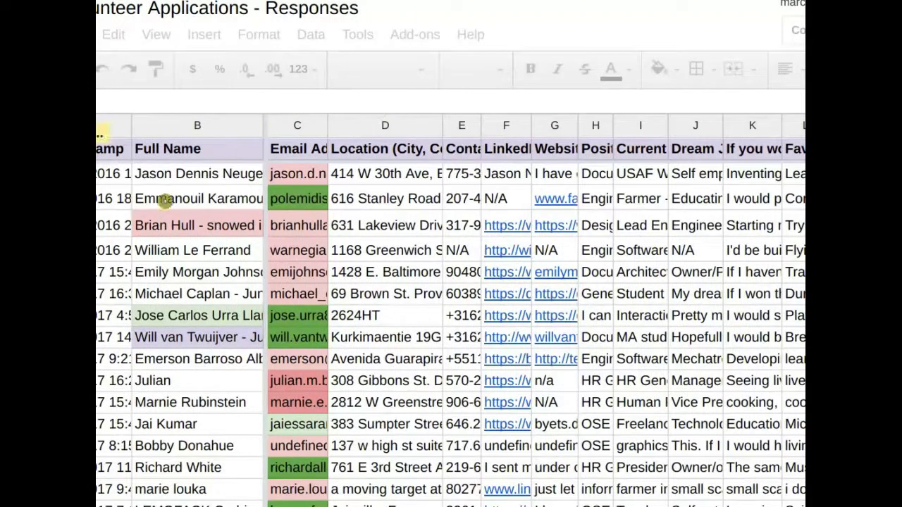
- Examine the colour-coded applicant rows of the Volunteer Applications responses through the latest entries and return to the OSE ATS Tracking Workflow
{"action": "scroll", "coordinate": [167, 193], "scroll_direction": "down", "scroll_amount": 5}
{"action": "scroll", "coordinate": [99, 136], "scroll_direction": "down", "scroll_amount": 3}
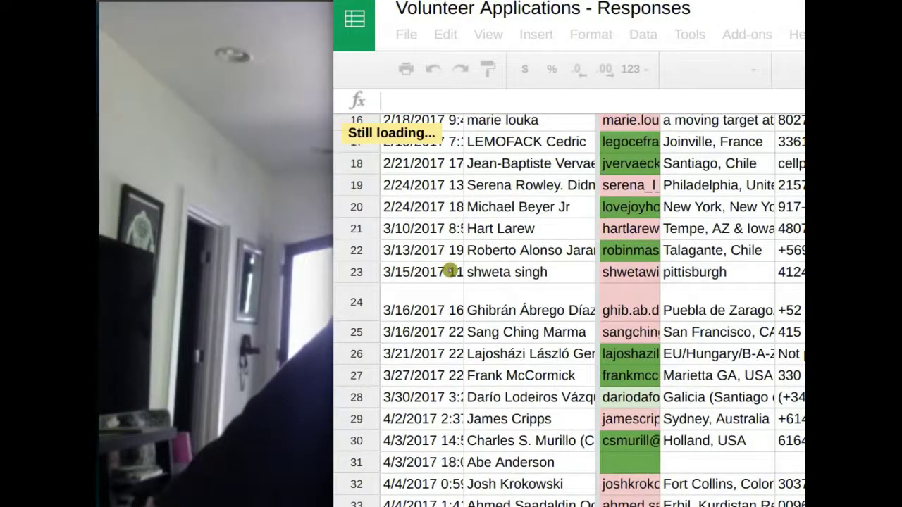
{"action": "scroll", "coordinate": [451, 268], "scroll_direction": "up", "scroll_amount": 5}
{"action": "scroll", "coordinate": [394, 303], "scroll_direction": "down", "scroll_amount": 1}
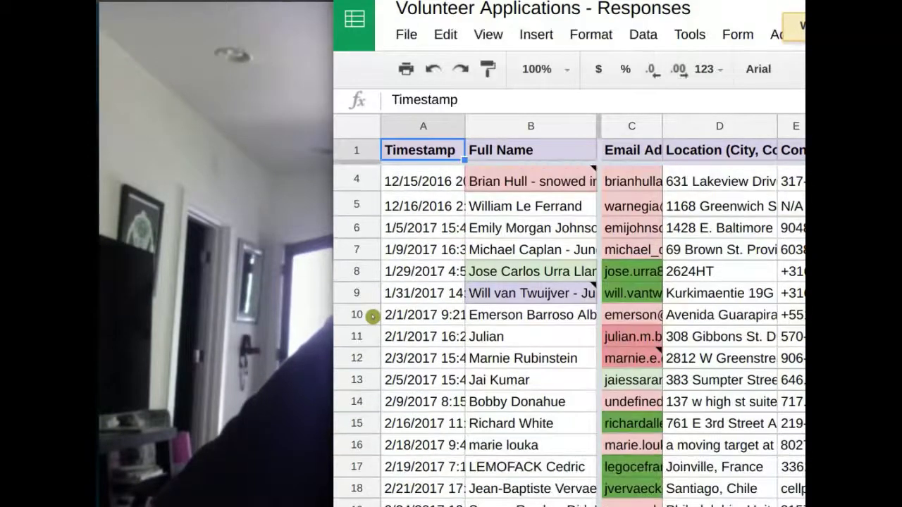
{"action": "scroll", "coordinate": [370, 316], "scroll_direction": "down", "scroll_amount": 8}
{"action": "scroll", "coordinate": [372, 318], "scroll_direction": "down", "scroll_amount": 15}
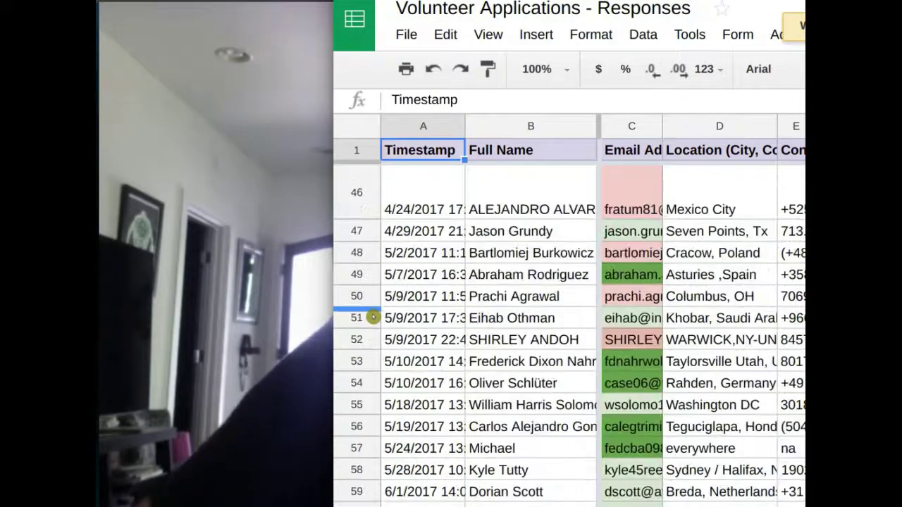
{"action": "scroll", "coordinate": [373, 318], "scroll_direction": "down", "scroll_amount": 4}
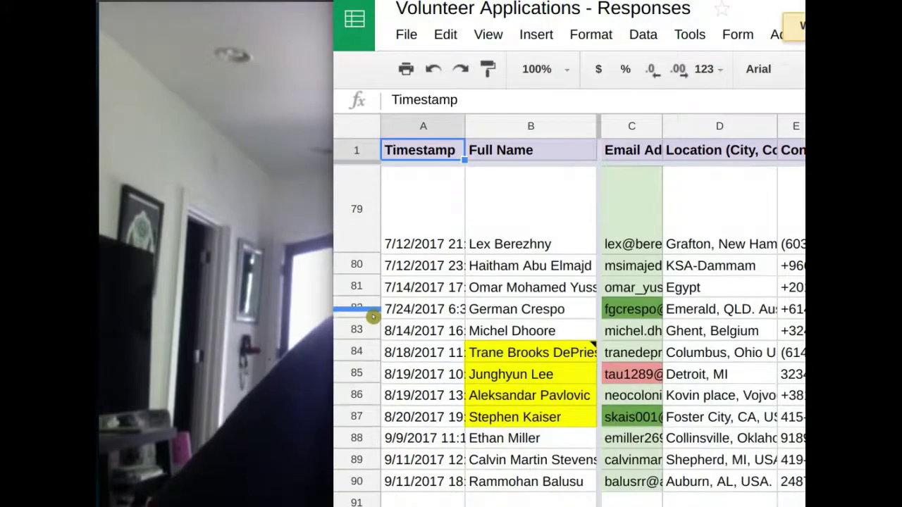
{"action": "scroll", "coordinate": [373, 318], "scroll_direction": "down", "scroll_amount": 2}
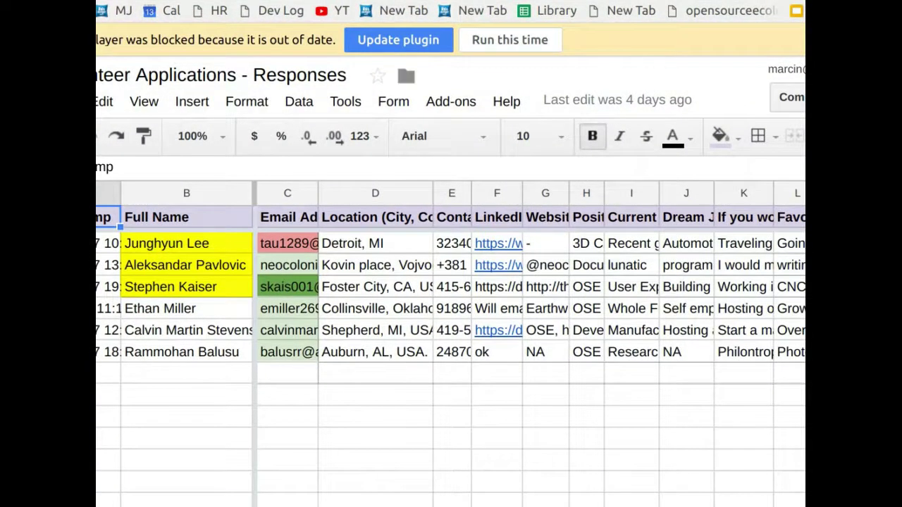
{"action": "key", "text": "ctrl+Tab"}
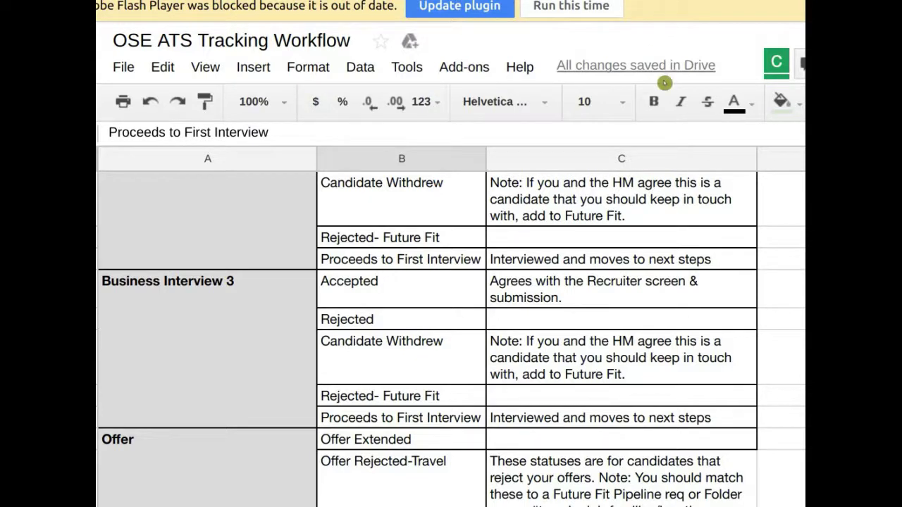
{"action": "mouse_move", "coordinate": [665, 76]}
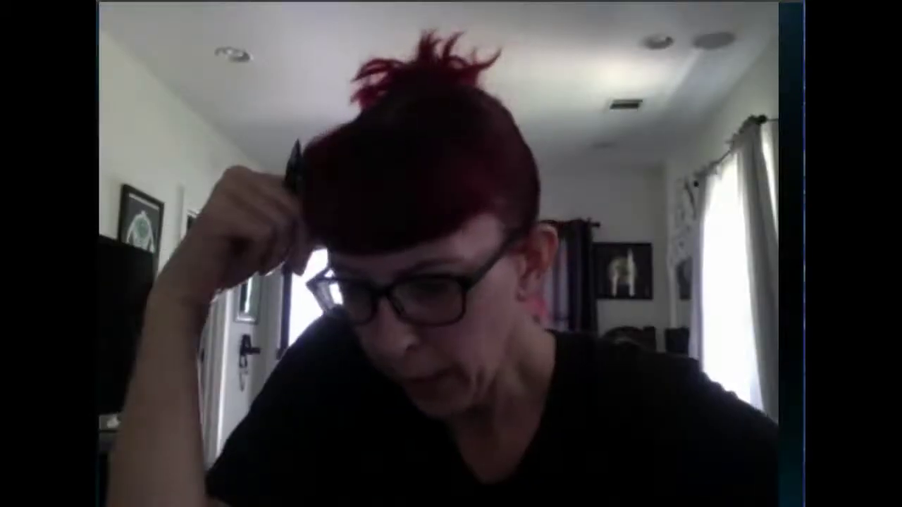
{"action": "mouse_move", "coordinate": [504, 362]}
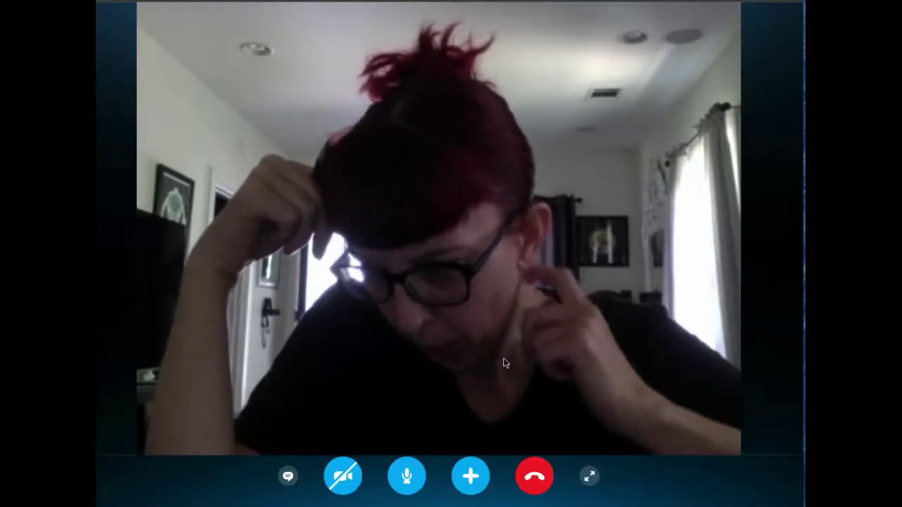
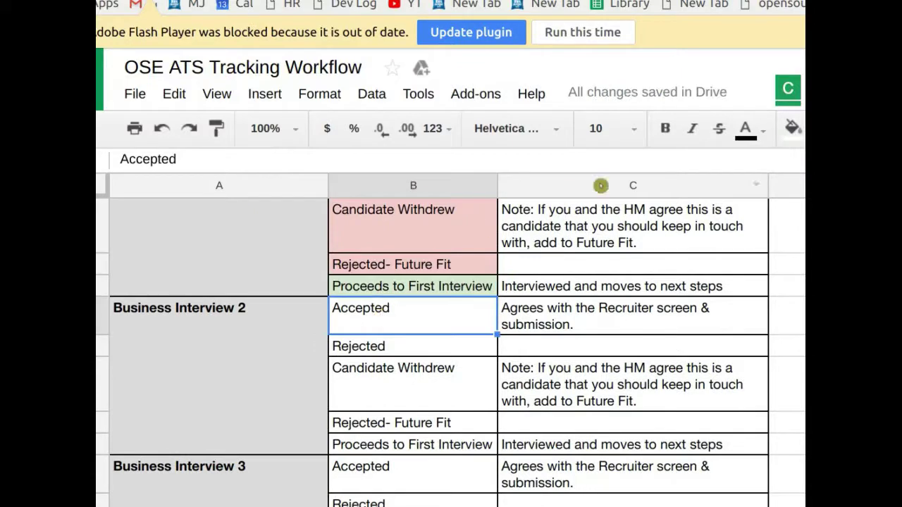
- Fill Business Interview 2's "Accepted" status light green and its "Rejected", "Candidate Withdrew" and "Rejected- Future Fit" statuses light red
{"action": "left_click", "coordinate": [792, 127]}
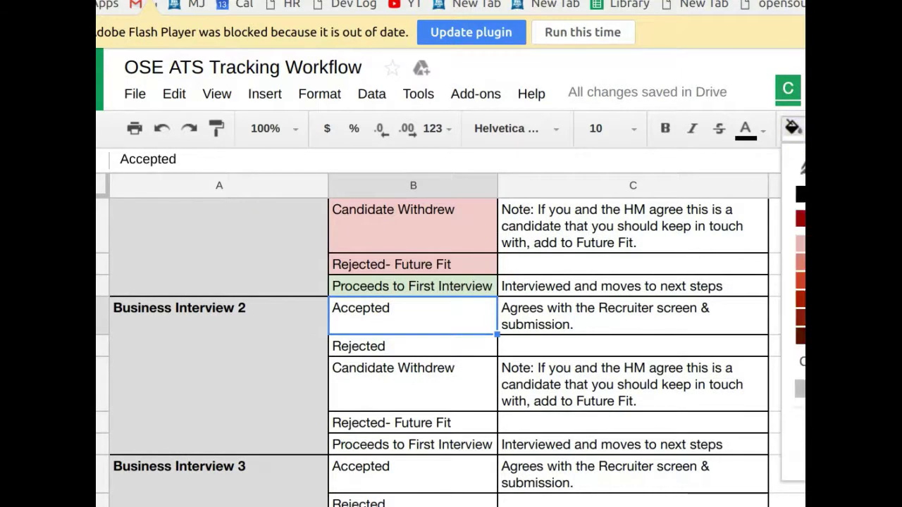
{"action": "left_click", "coordinate": [802, 268]}
{"action": "left_click_drag", "start_coordinate": [405, 348], "coordinate": [406, 421]}
{"action": "left_click", "coordinate": [792, 128]}
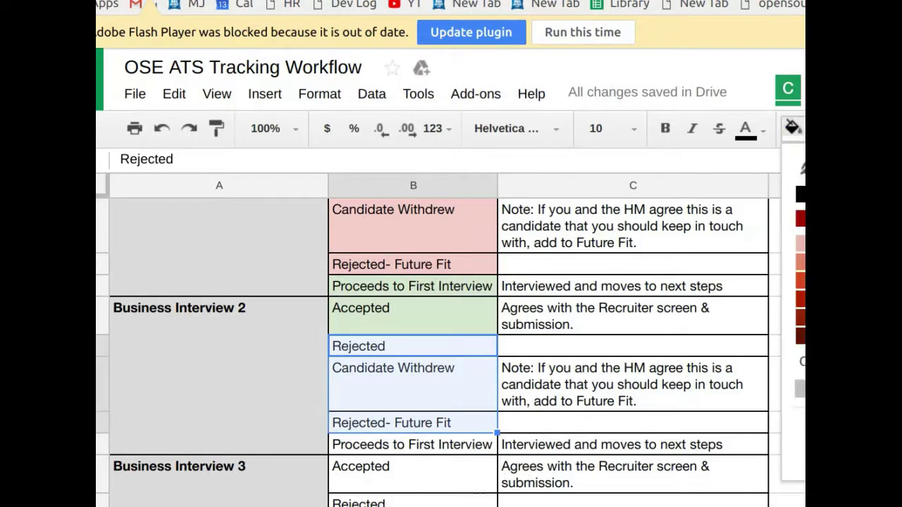
{"action": "left_click", "coordinate": [800, 243]}
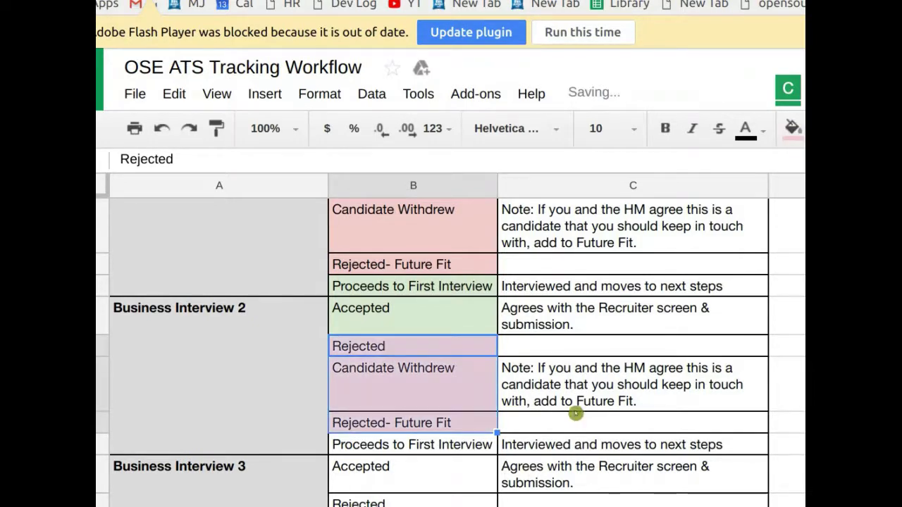
- Check the colours of the Business Interview 1 statuses and fill Business Interview 2's "Proceeds to First Interview" status light green
{"action": "left_click", "coordinate": [455, 444]}
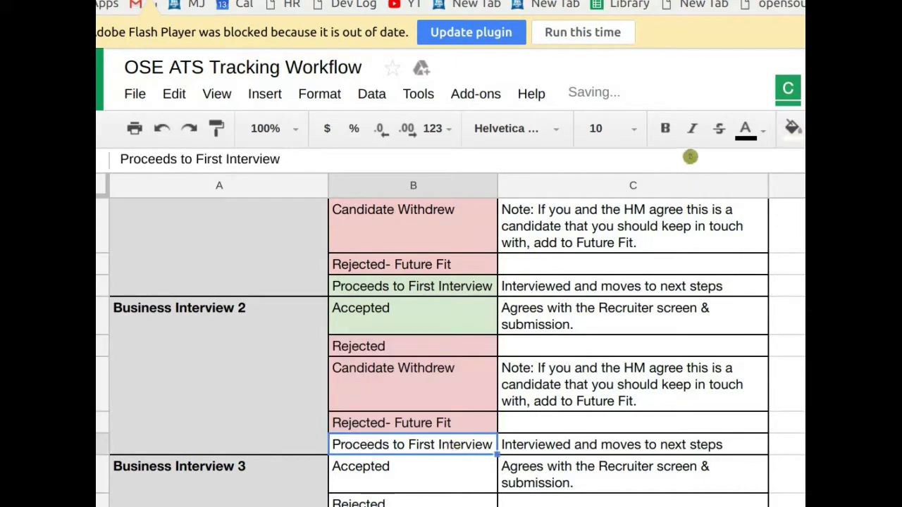
{"action": "scroll", "coordinate": [576, 344], "scroll_direction": "up", "scroll_amount": 2}
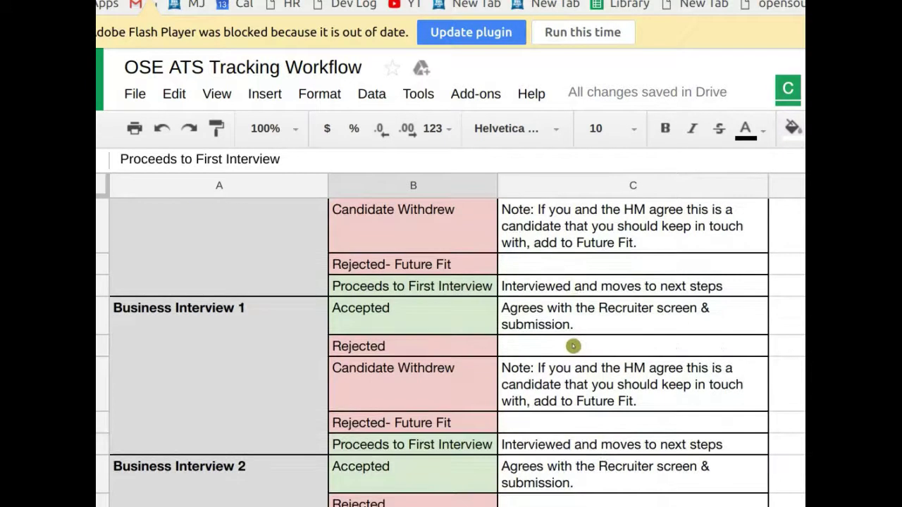
{"action": "scroll", "coordinate": [574, 345], "scroll_direction": "down", "scroll_amount": 1}
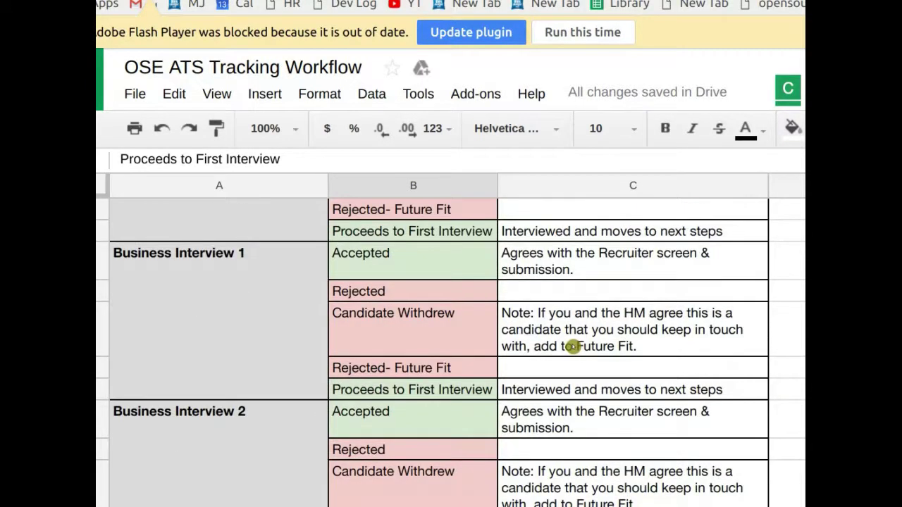
{"action": "scroll", "coordinate": [574, 346], "scroll_direction": "down", "scroll_amount": 1}
{"action": "scroll", "coordinate": [576, 344], "scroll_direction": "down", "scroll_amount": 1}
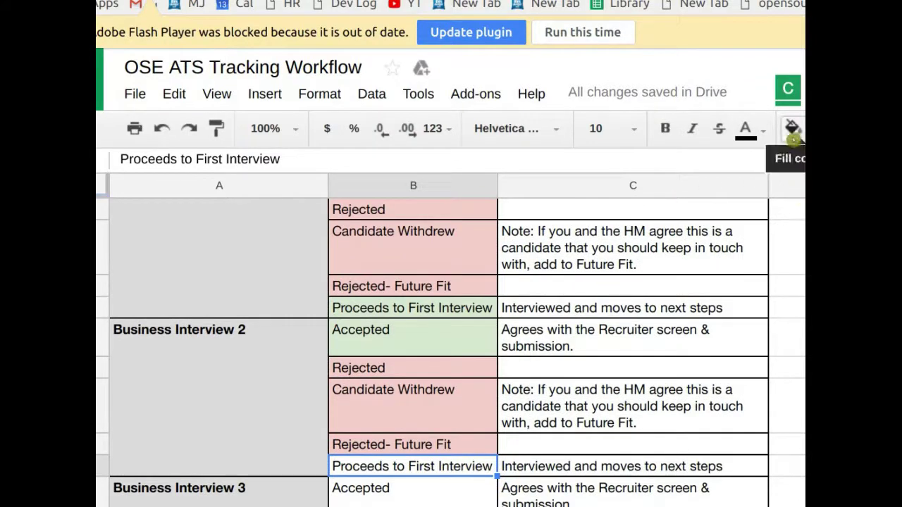
{"action": "left_click", "coordinate": [792, 128]}
{"action": "left_click", "coordinate": [796, 262]}
{"action": "scroll", "coordinate": [482, 263], "scroll_direction": "down", "scroll_amount": 2}
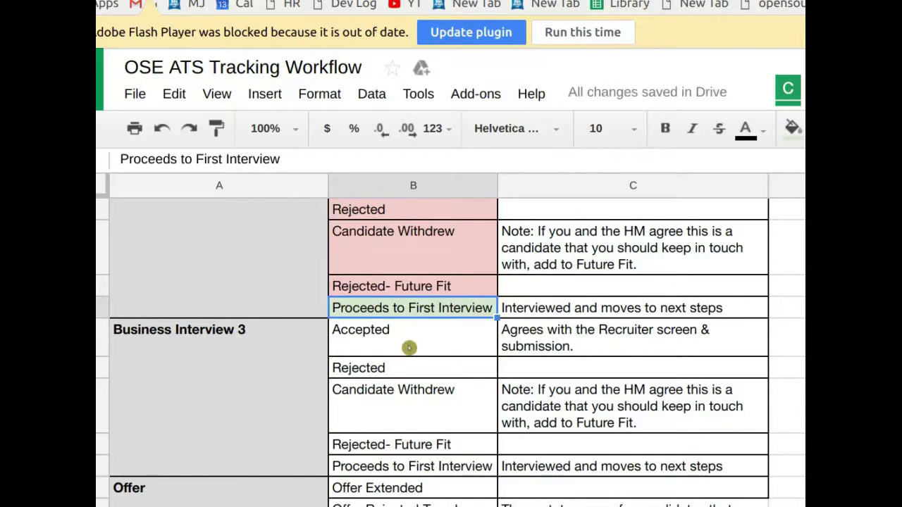
- Fill Business Interview 3's "Accepted" status cell light green
{"action": "scroll", "coordinate": [469, 416], "scroll_direction": "down", "scroll_amount": 2}
{"action": "scroll", "coordinate": [472, 405], "scroll_direction": "up", "scroll_amount": 1}
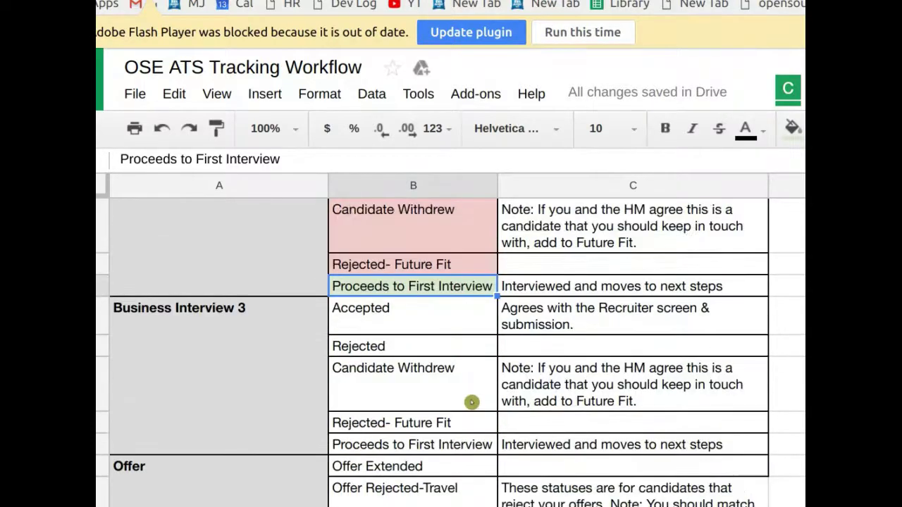
{"action": "left_click", "coordinate": [380, 317]}
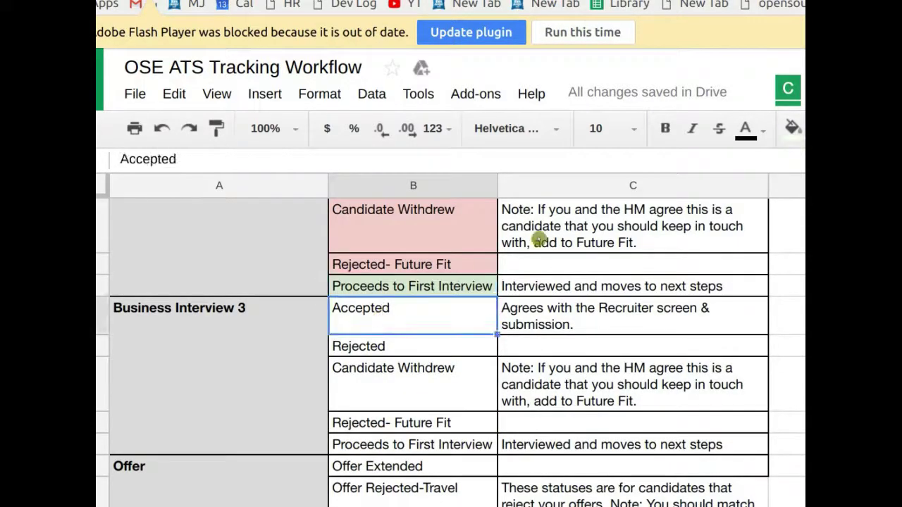
{"action": "left_click", "coordinate": [792, 128]}
{"action": "left_click", "coordinate": [800, 282]}
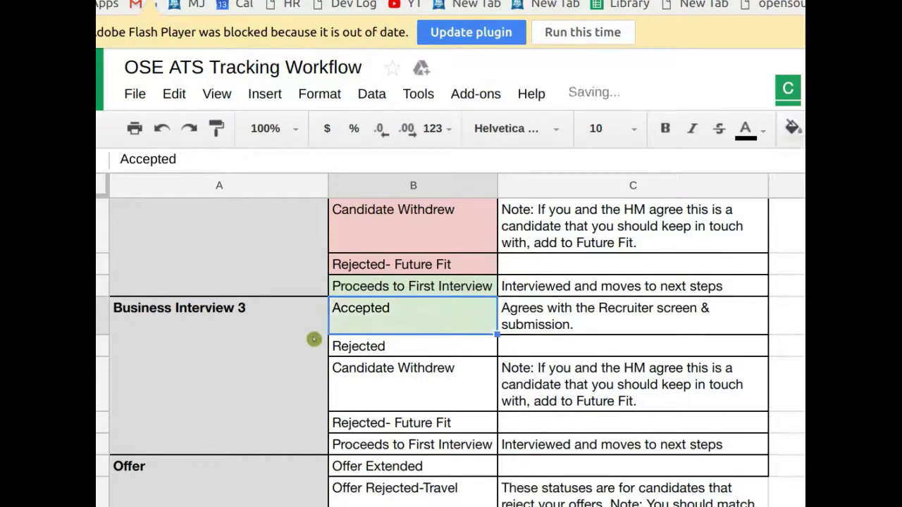
- Fill Business Interview 3's "Rejected", "Candidate Withdrew" and "Rejected- Future Fit" status cells light red
{"action": "left_click_drag", "start_coordinate": [352, 346], "coordinate": [352, 421]}
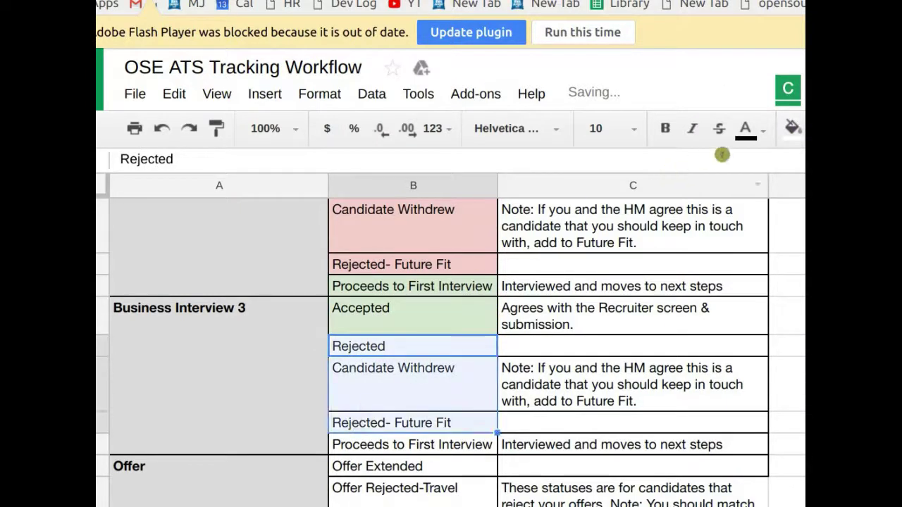
{"action": "left_click", "coordinate": [793, 129]}
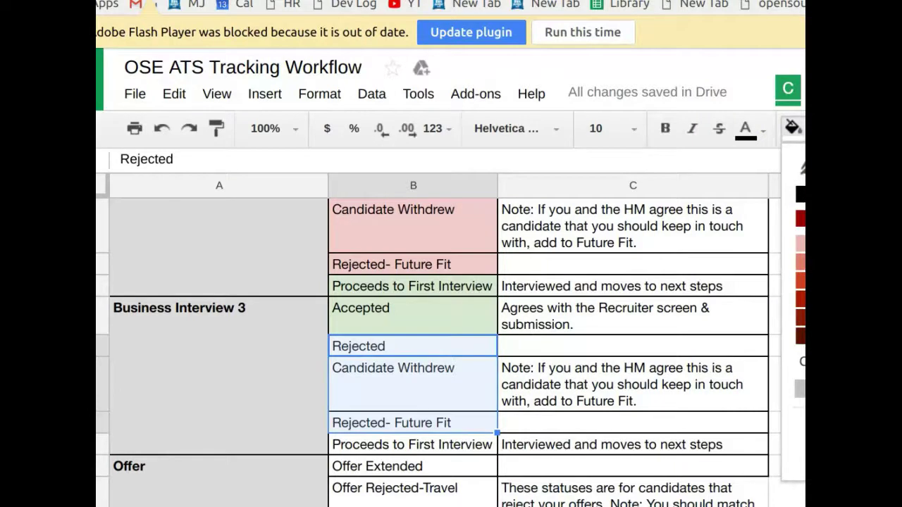
{"action": "left_click", "coordinate": [801, 243]}
- Fill Business Interview 3's "Proceeds to First Interview" status light green and select the Offer stage's "Offer Extended" status
{"action": "left_click", "coordinate": [432, 444]}
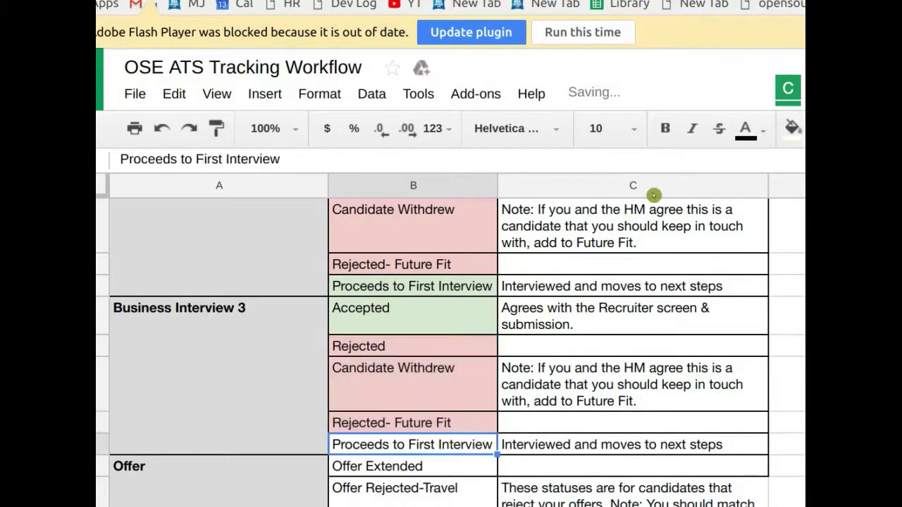
{"action": "left_click", "coordinate": [792, 129]}
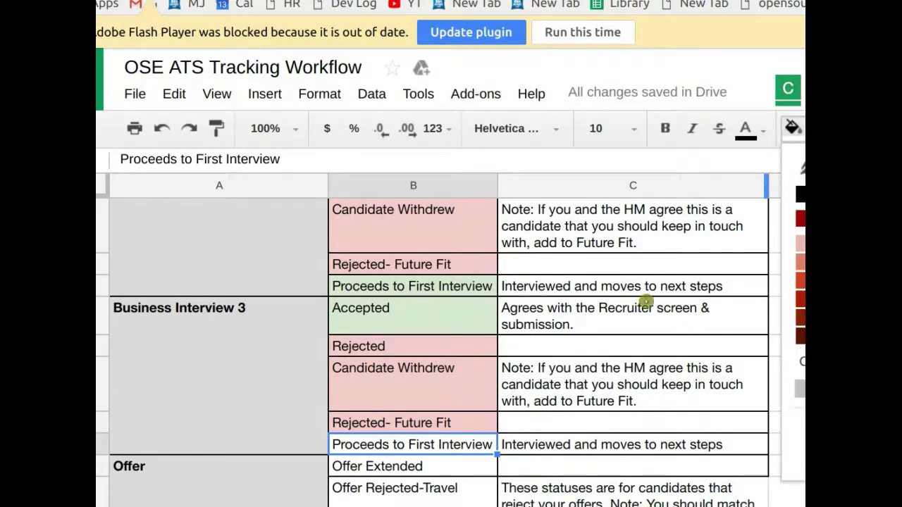
{"action": "scroll", "coordinate": [439, 439], "scroll_direction": "down", "scroll_amount": 2}
{"action": "left_click", "coordinate": [437, 325]}
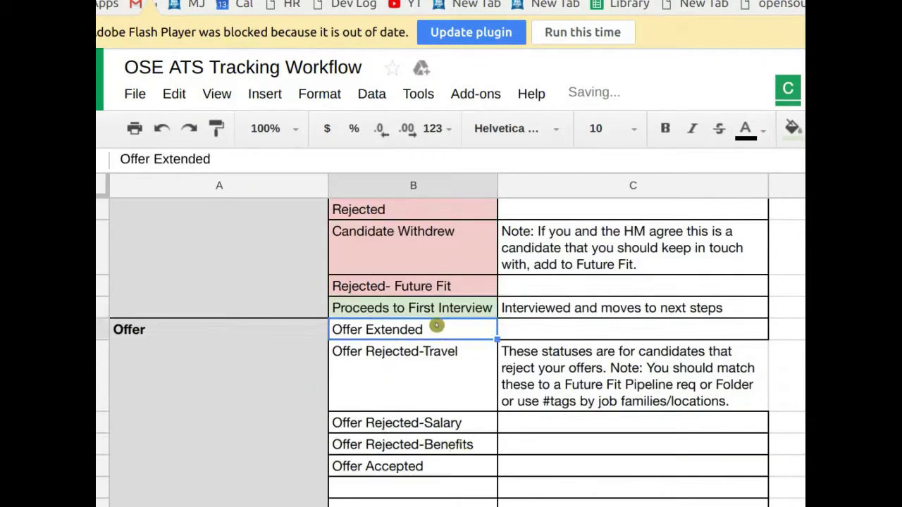
- Fill the Offer stage's "Offer Extended" status light green and its Travel, Salary and Benefits "Offer Rejected" statuses light red
{"action": "left_click", "coordinate": [790, 129]}
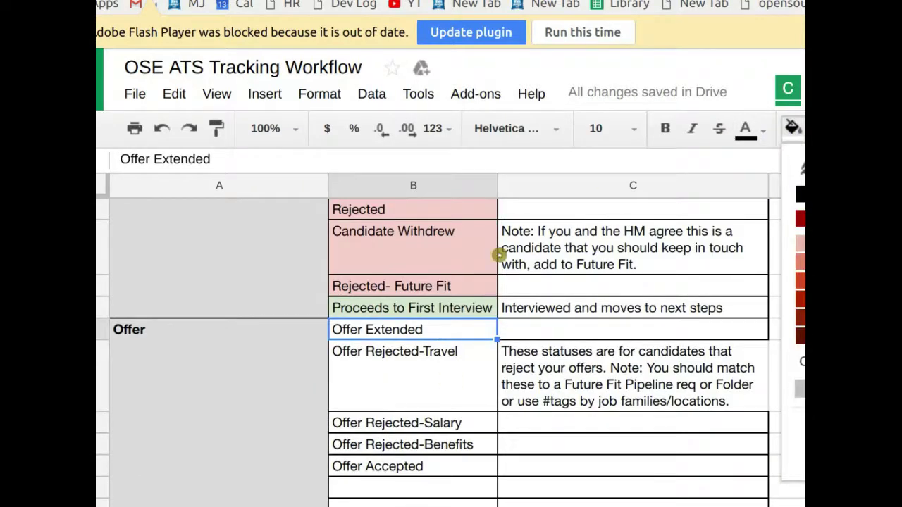
{"action": "left_click_drag", "start_coordinate": [417, 351], "coordinate": [425, 446]}
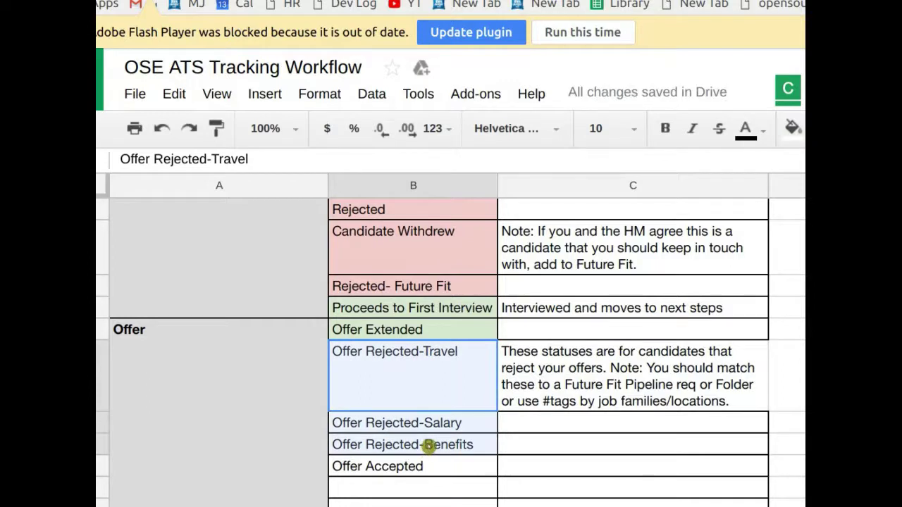
{"action": "left_click_drag", "start_coordinate": [429, 445], "coordinate": [429, 445]}
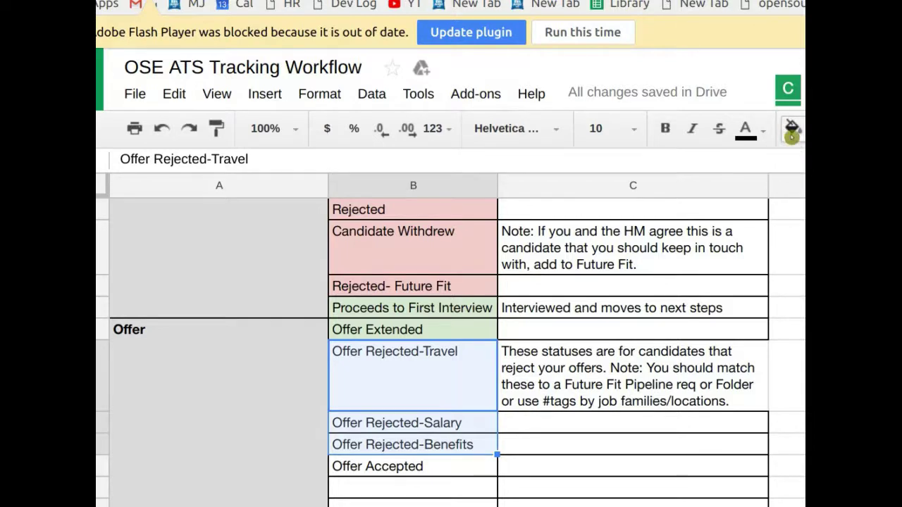
{"action": "left_click", "coordinate": [790, 130]}
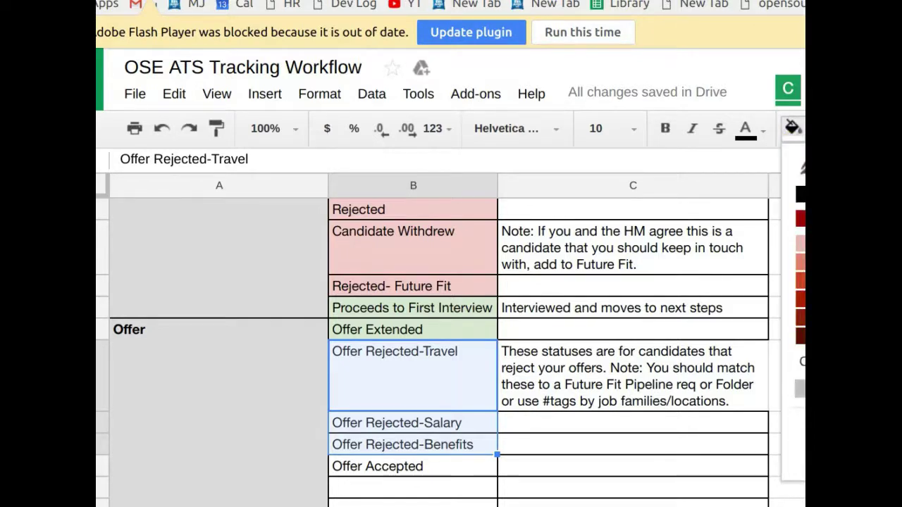
{"action": "left_click", "coordinate": [803, 243]}
- Remove the word "First" from Business Interview 3's "Proceeds to First Interview" status
{"action": "left_click", "coordinate": [415, 308]}
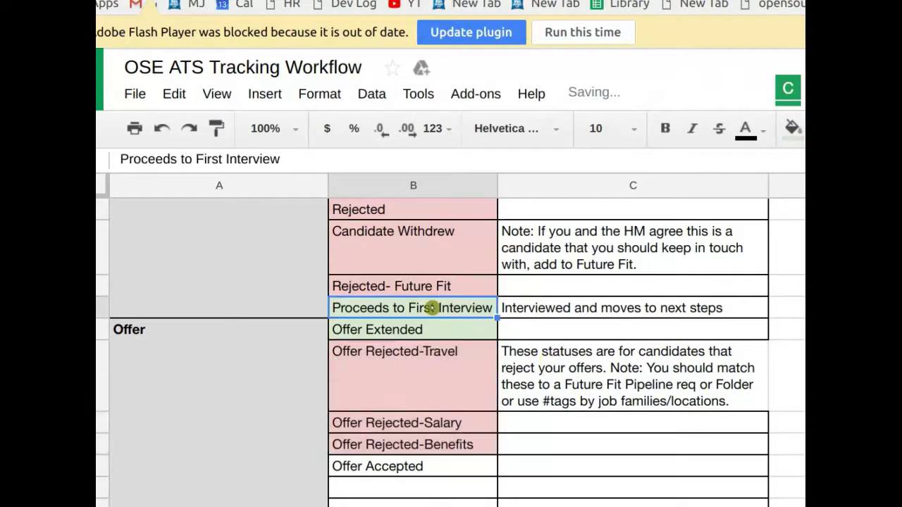
{"action": "triple_click", "coordinate": [427, 309]}
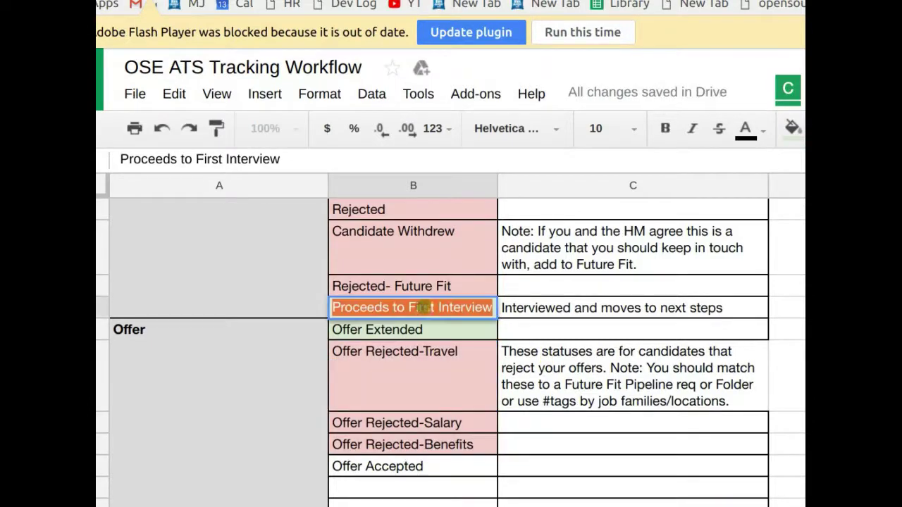
{"action": "left_click", "coordinate": [428, 308]}
{"action": "mouse_move", "coordinate": [429, 307]}
{"action": "left_mouse_down"}
{"action": "mouse_move", "coordinate": [411, 308]}
{"action": "mouse_move", "coordinate": [438, 308]}
{"action": "left_mouse_up"}
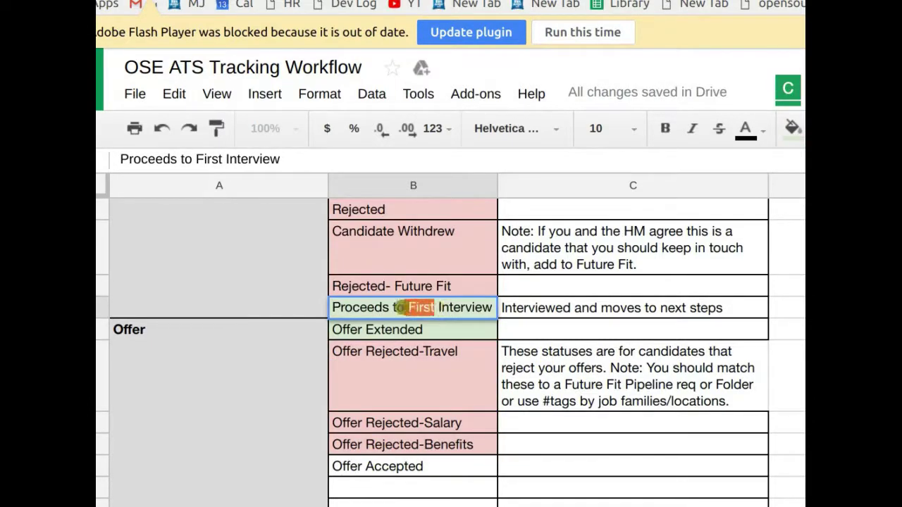
{"action": "key", "text": "BackSpace"}
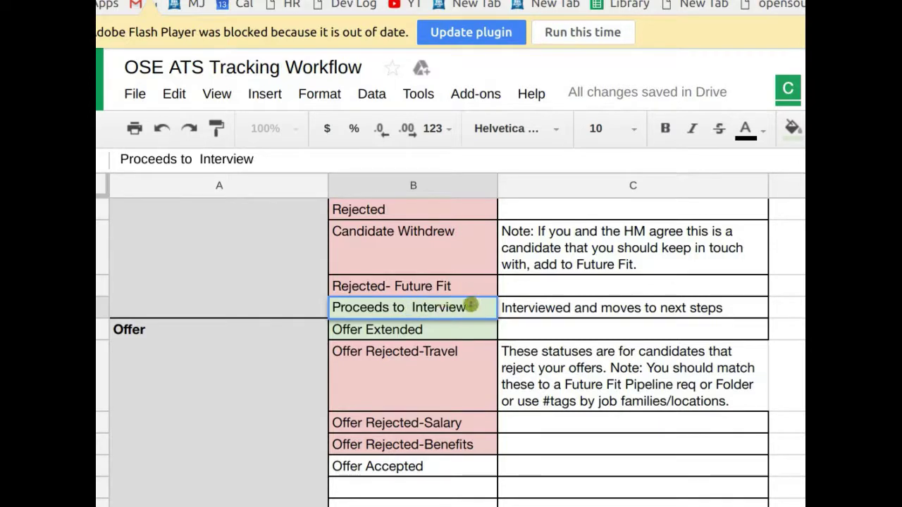
- Change Business Interview 2's "Proceeds to First Interview" status to "Proceeds to Interview"
{"action": "scroll", "coordinate": [521, 366], "scroll_direction": "up", "scroll_amount": 2}
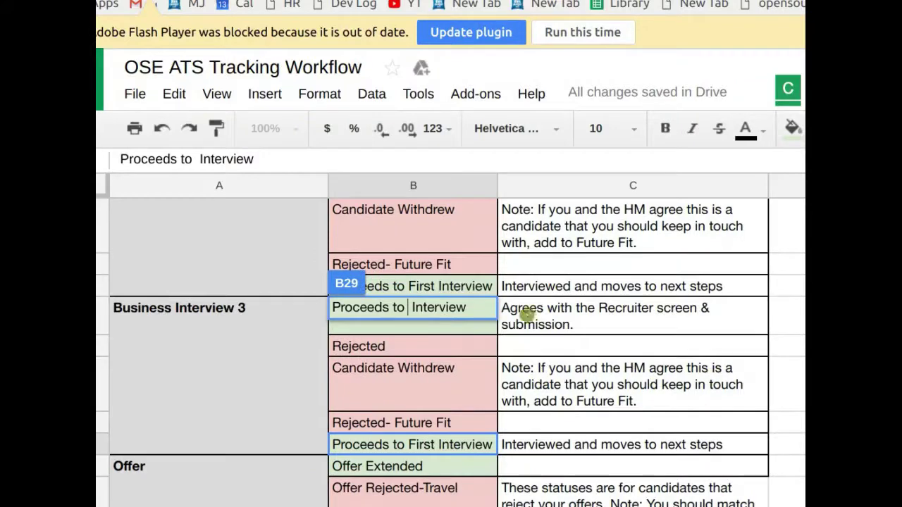
{"action": "double_click", "coordinate": [421, 285]}
{"action": "double_click", "coordinate": [422, 285]}
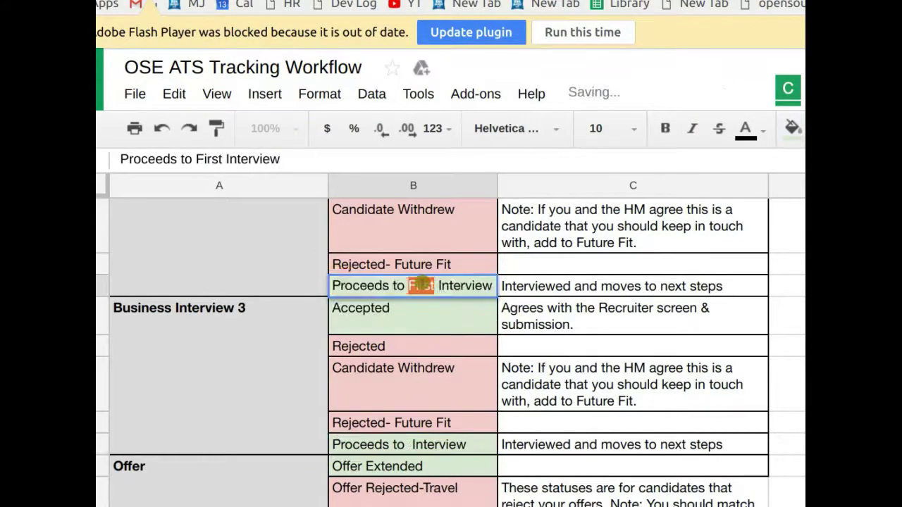
{"action": "key", "text": "BackSpace"}
{"action": "key", "text": "BackSpace"}
- Review the status names and colours of every stage from Candidate Application down to Offer
{"action": "scroll", "coordinate": [422, 303], "scroll_direction": "up", "scroll_amount": 4}
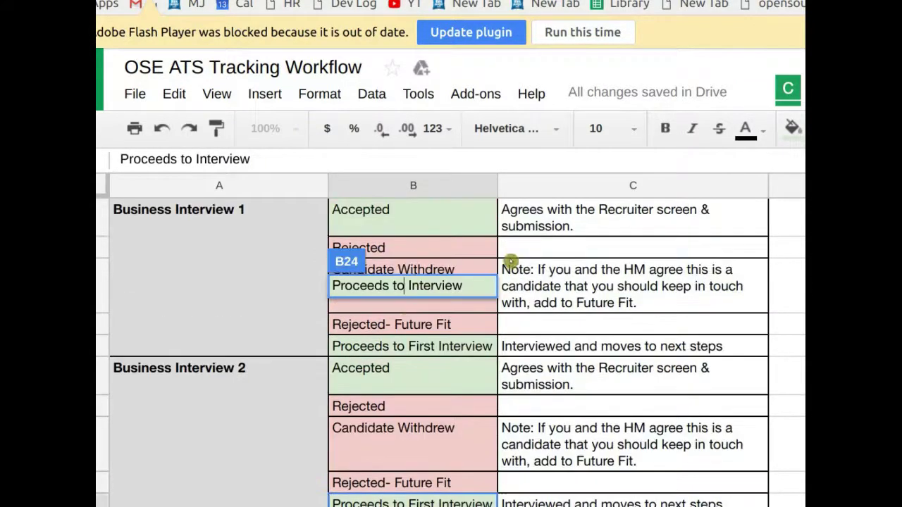
{"action": "double_click", "coordinate": [423, 231]}
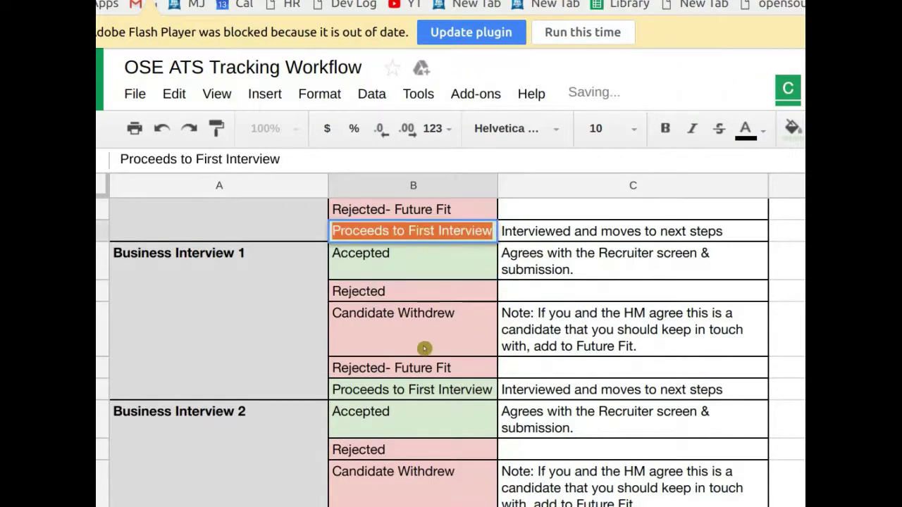
{"action": "scroll", "coordinate": [425, 347], "scroll_direction": "up", "scroll_amount": 3}
{"action": "scroll", "coordinate": [425, 350], "scroll_direction": "up", "scroll_amount": 4}
{"action": "type", "text": "Candidate Rejected"}
{"action": "key", "text": "Return"}
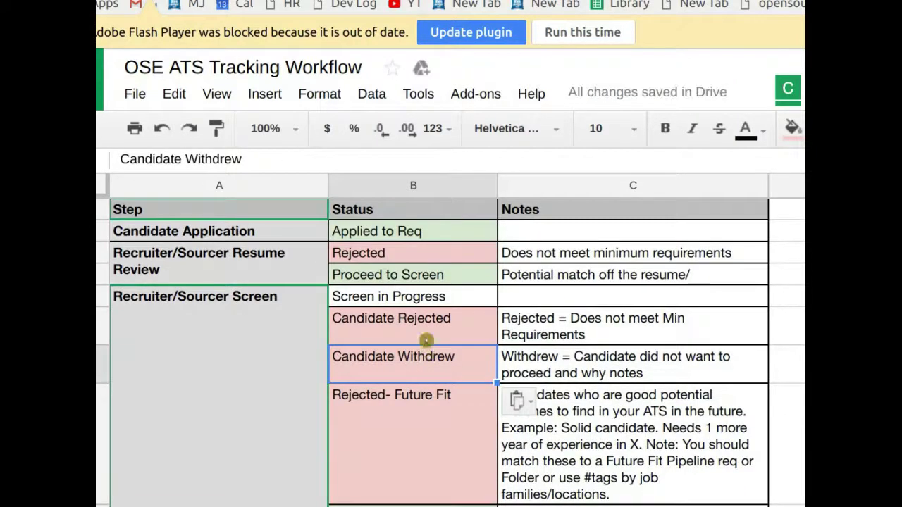
{"action": "left_click", "coordinate": [434, 296]}
{"action": "scroll", "coordinate": [427, 383], "scroll_direction": "down", "scroll_amount": 5}
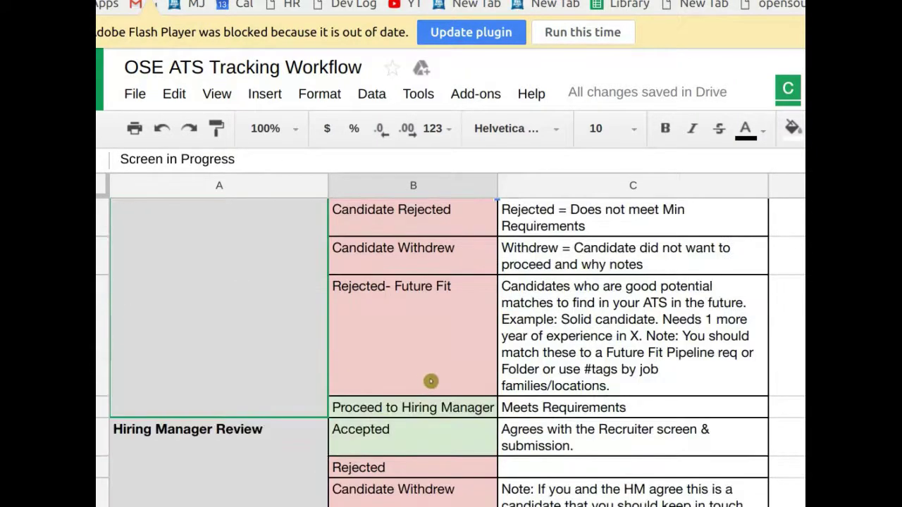
{"action": "scroll", "coordinate": [431, 384], "scroll_direction": "down", "scroll_amount": 2}
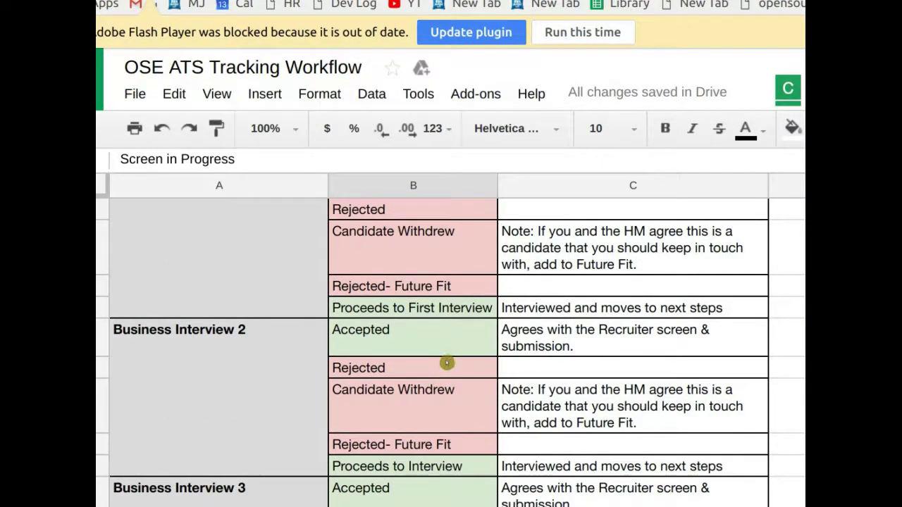
{"action": "scroll", "coordinate": [446, 363], "scroll_direction": "down", "scroll_amount": 1}
{"action": "left_click", "coordinate": [412, 390]}
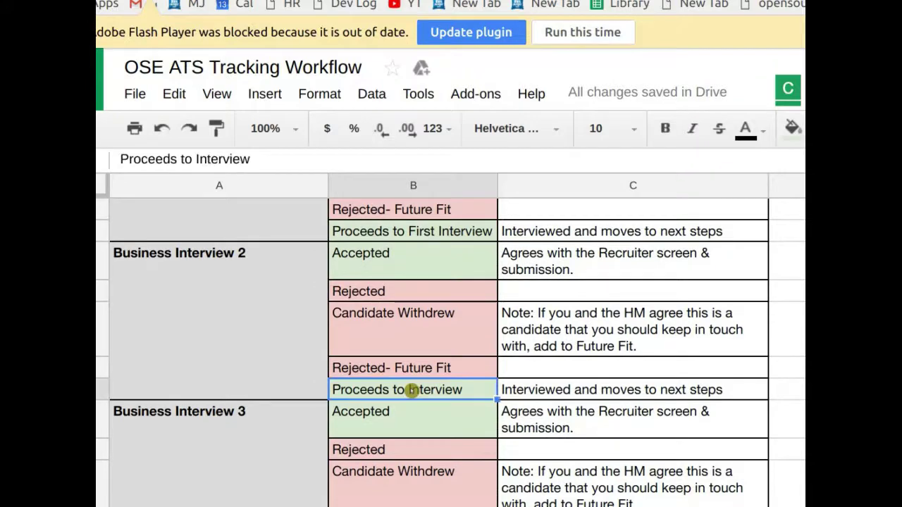
{"action": "scroll", "coordinate": [405, 399], "scroll_direction": "down", "scroll_amount": 3}
{"action": "scroll", "coordinate": [413, 397], "scroll_direction": "down", "scroll_amount": 6}
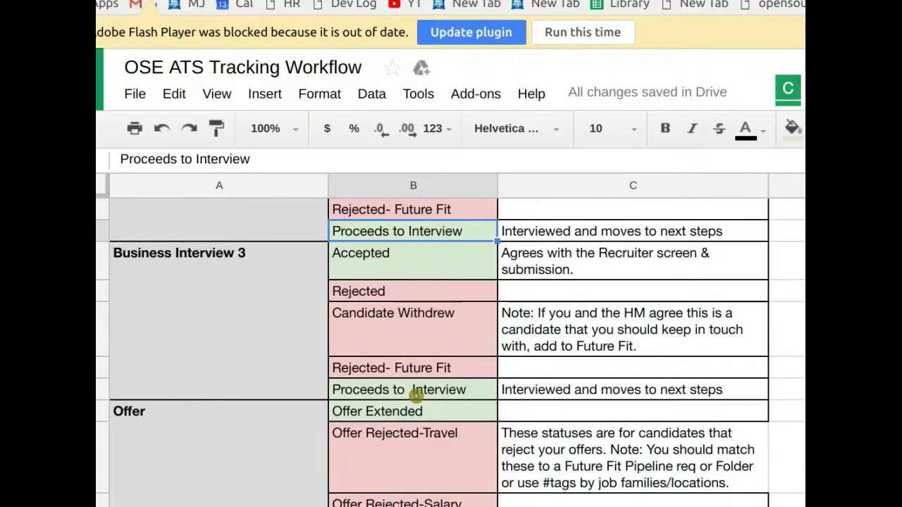
- Fill the Offer stage's "Offer Accepted" status cell light green
{"action": "left_click", "coordinate": [422, 389]}
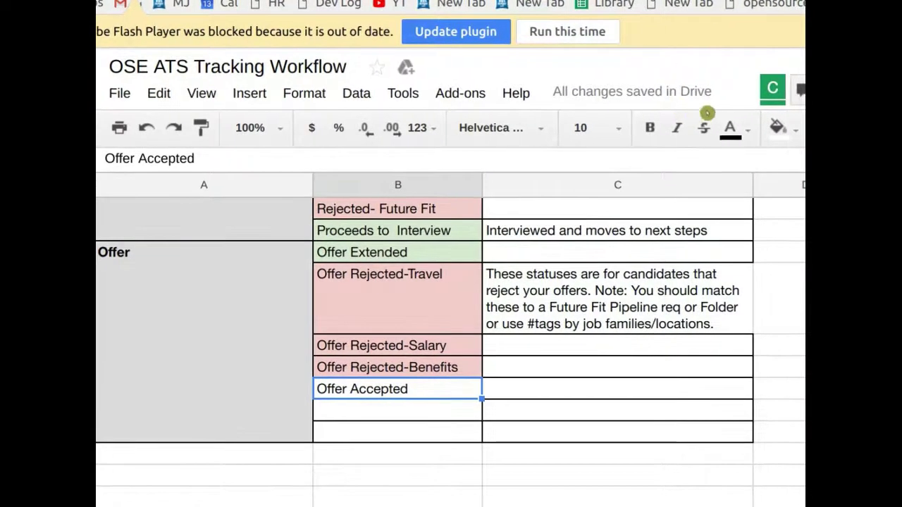
{"action": "left_click", "coordinate": [774, 135]}
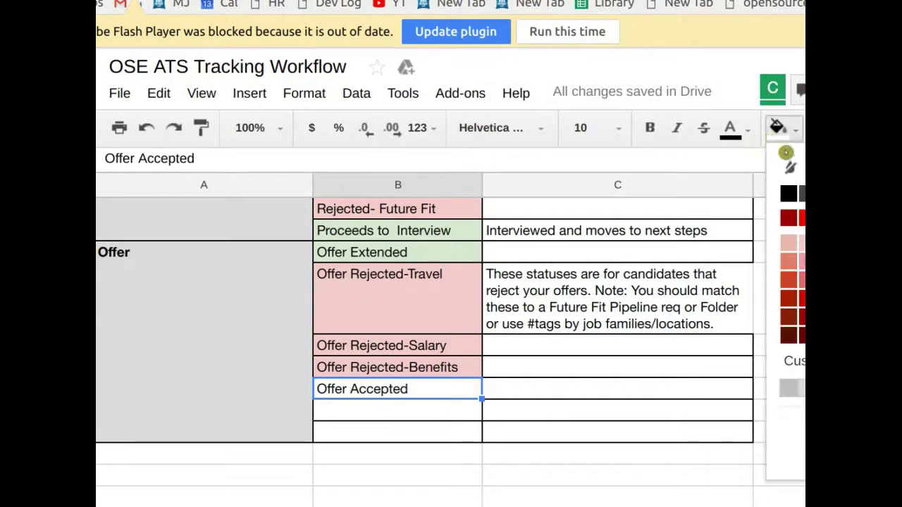
{"action": "left_click", "coordinate": [832, 242]}
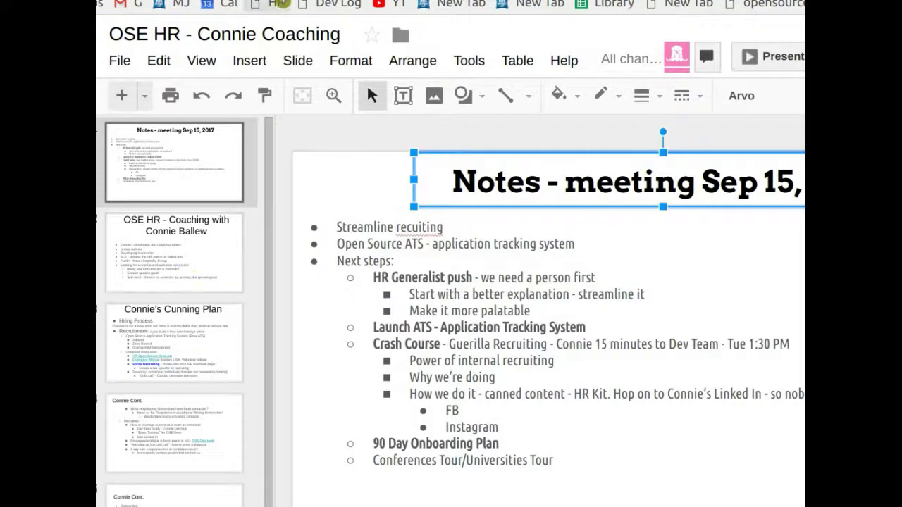
- Switch to the Open Source Ecology wiki's Development Team Log and go from there to the HR coach's log page
{"action": "right_click", "coordinate": [333, 9]}
{"action": "key", "text": "Escape"}
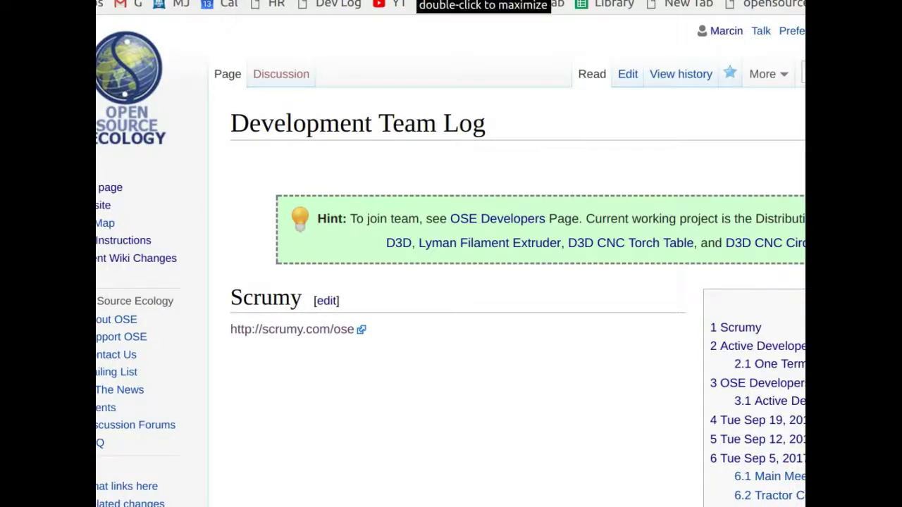
{"action": "type", "text": "Connie"}
{"action": "key", "text": "Escape"}
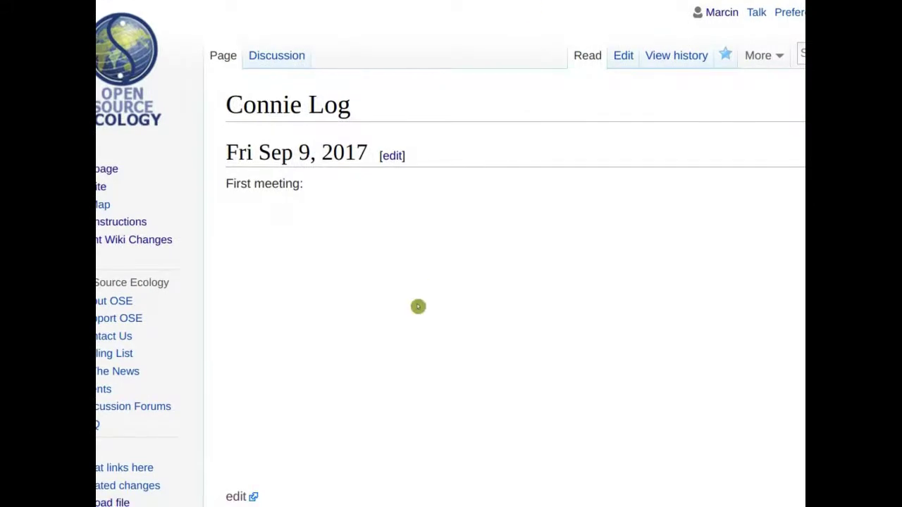
- Look through the log page's embedded ATS workflow and Recruiting Contribution Tracking sheets, and open the link below the tracking sheet
{"action": "scroll", "coordinate": [418, 306], "scroll_direction": "down", "scroll_amount": 5}
{"action": "scroll", "coordinate": [418, 306], "scroll_direction": "down", "scroll_amount": 10}
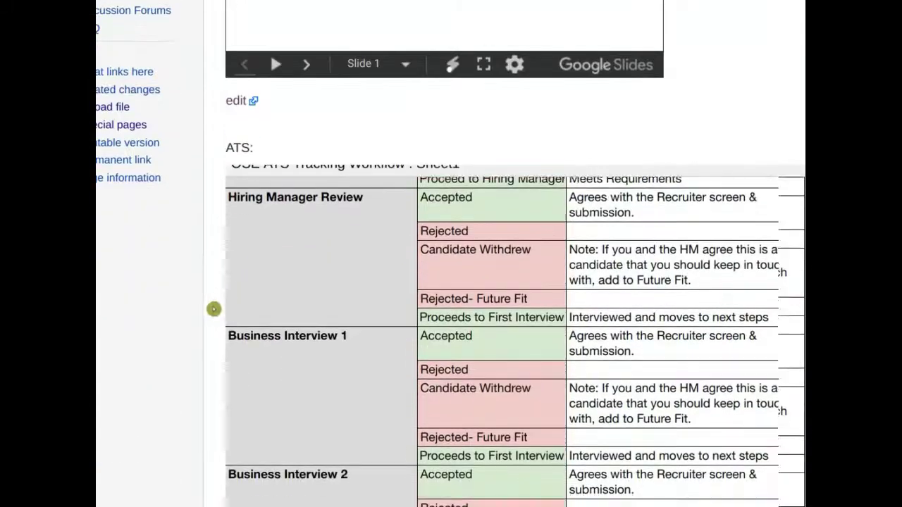
{"action": "scroll", "coordinate": [200, 318], "scroll_direction": "down", "scroll_amount": 3}
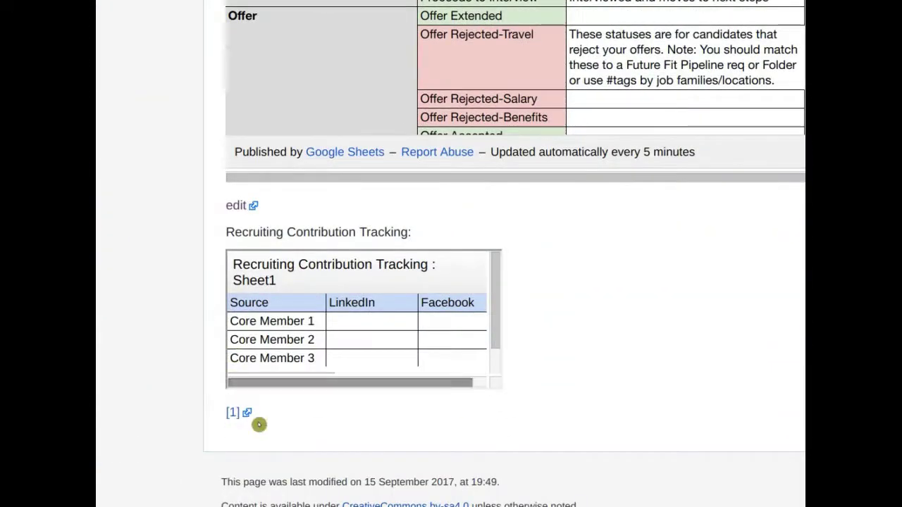
{"action": "left_click", "coordinate": [235, 415]}
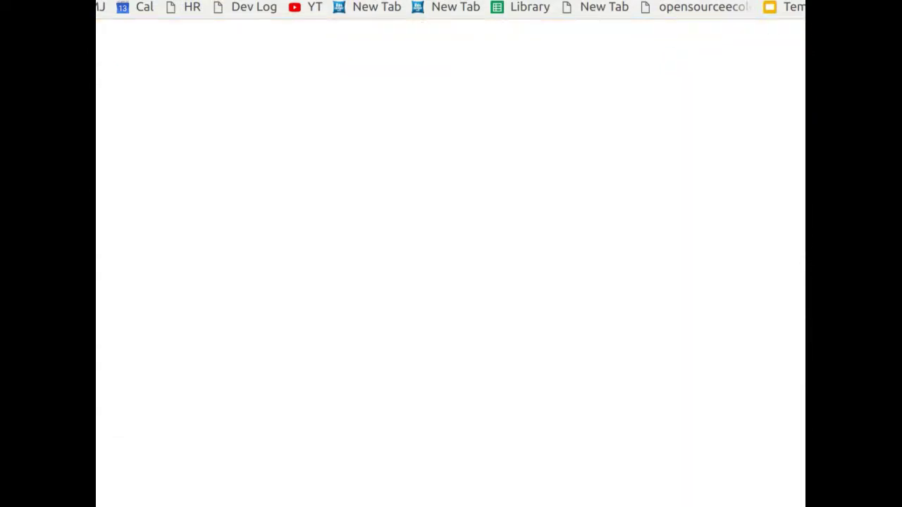
{"action": "scroll", "coordinate": [484, 366], "scroll_direction": "down", "scroll_amount": 5}
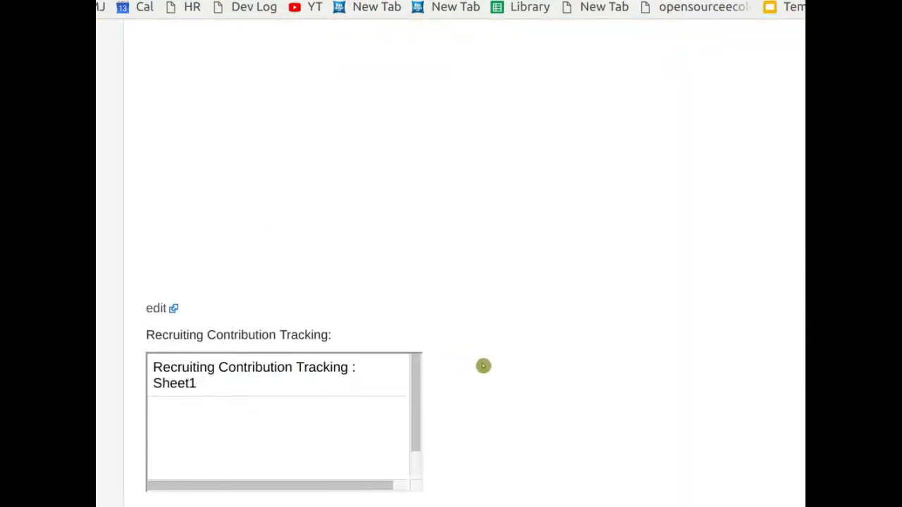
{"action": "scroll", "coordinate": [507, 317], "scroll_direction": "up", "scroll_amount": 5}
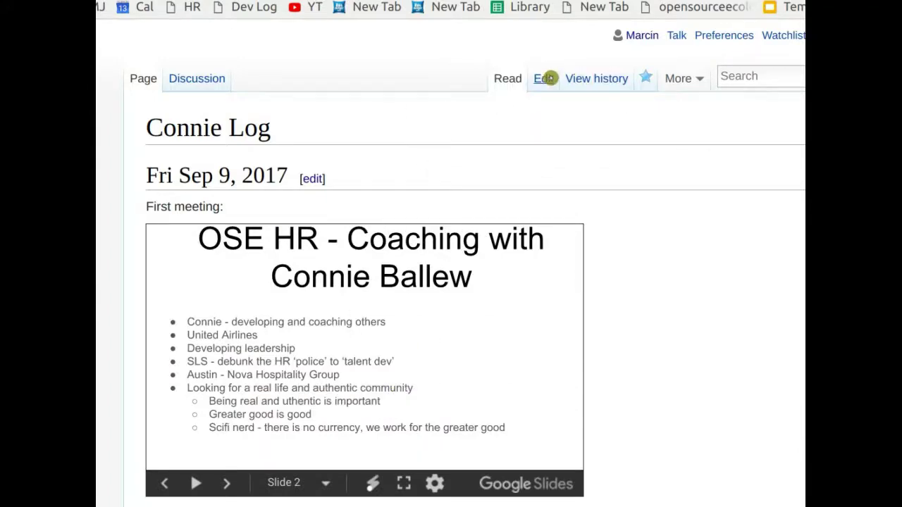
- Edit the log page's source and add the heading "=Application Tracking System=" above the "ATS:" line
{"action": "left_click", "coordinate": [546, 78]}
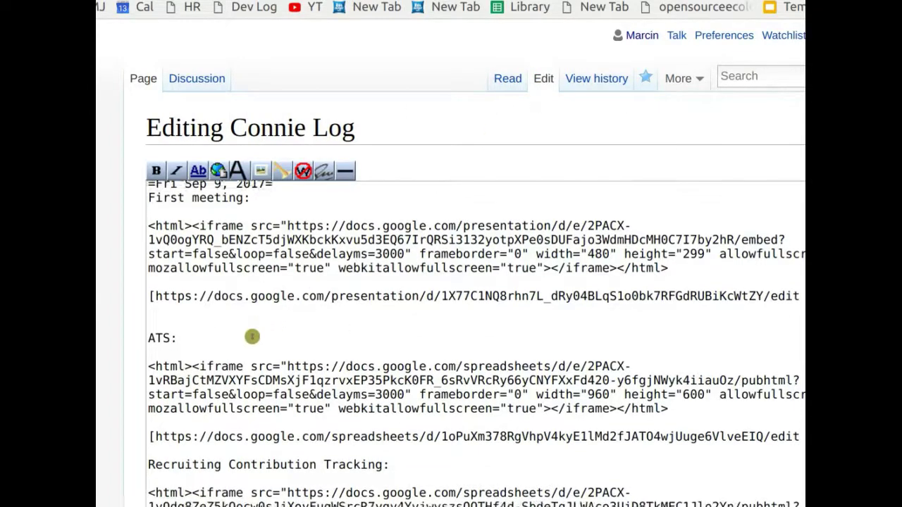
{"action": "scroll", "coordinate": [252, 337], "scroll_direction": "down", "scroll_amount": 1}
{"action": "scroll", "coordinate": [252, 337], "scroll_direction": "up", "scroll_amount": 2}
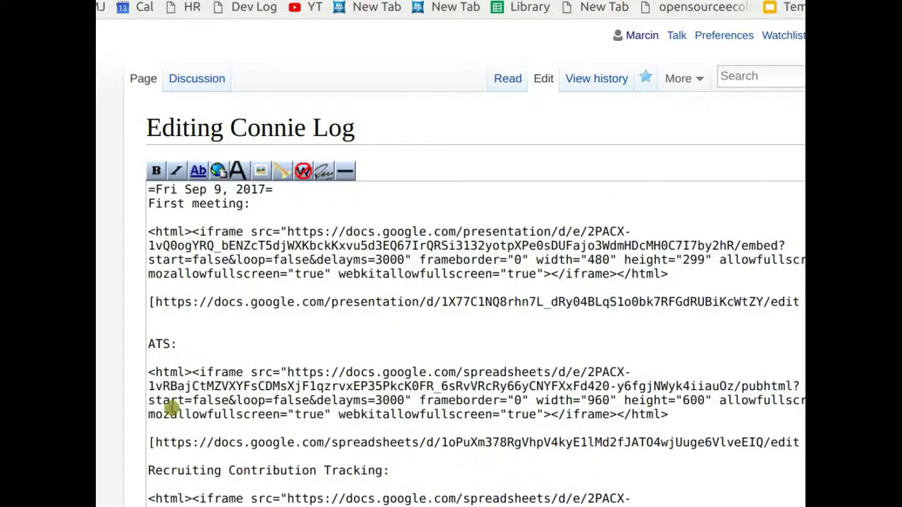
{"action": "left_click", "coordinate": [171, 330]}
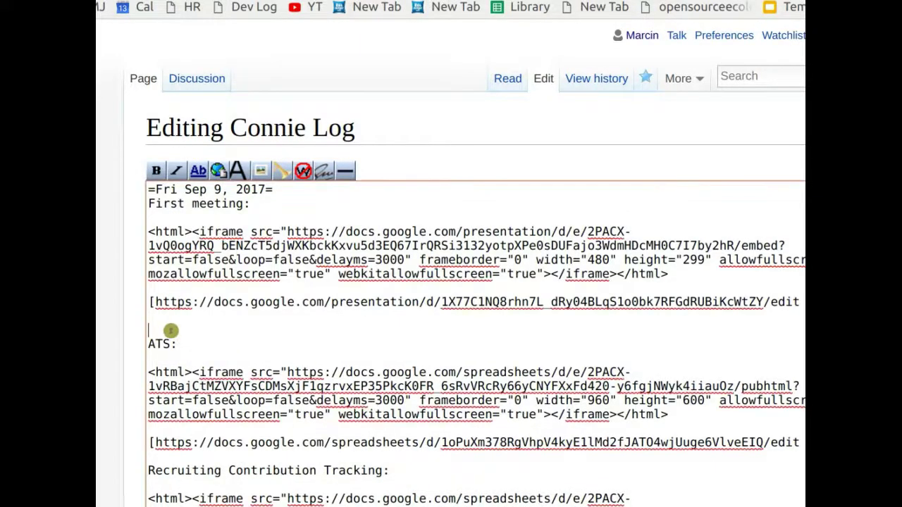
{"action": "key", "text": "Return"}
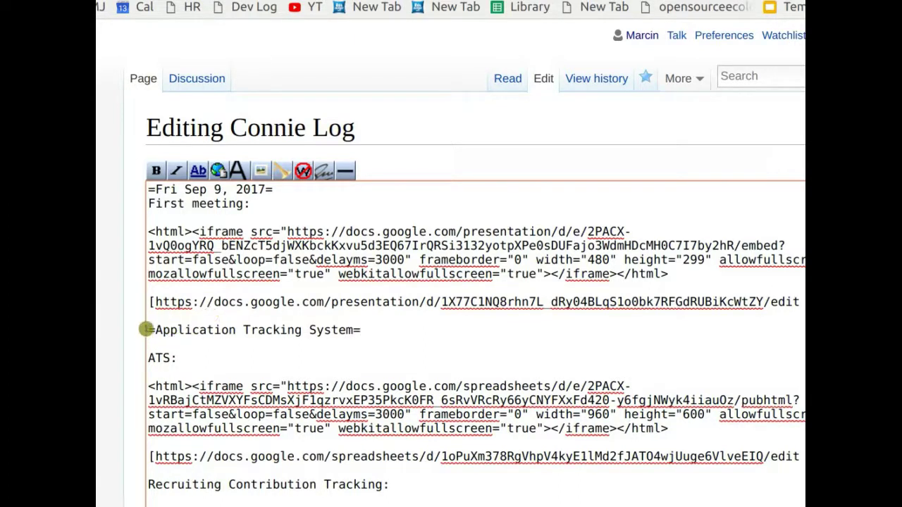
- Move the whole Application Tracking System section, including its embed and edit link, to the start of the page above "=Fri Sep 9, 2017="
{"action": "left_click_drag", "start_coordinate": [145, 329], "coordinate": [146, 493]}
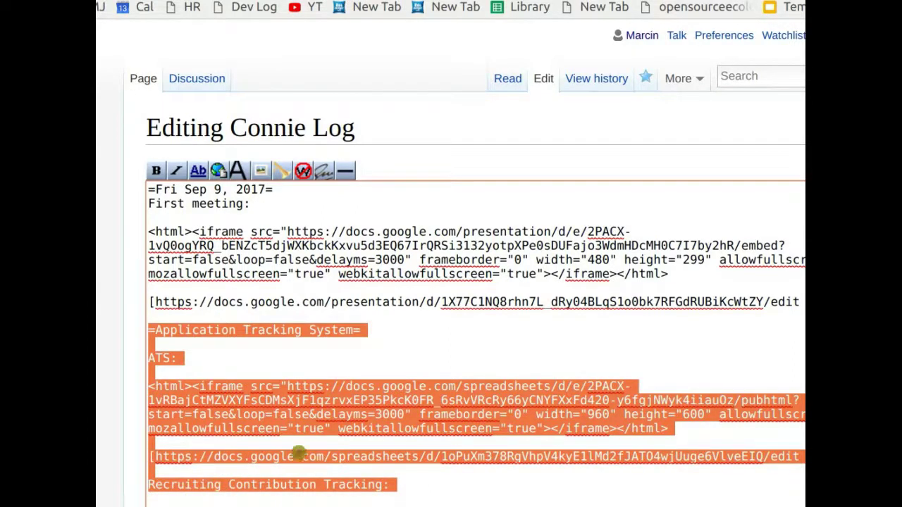
{"action": "left_click_drag", "start_coordinate": [157, 472], "coordinate": [146, 325]}
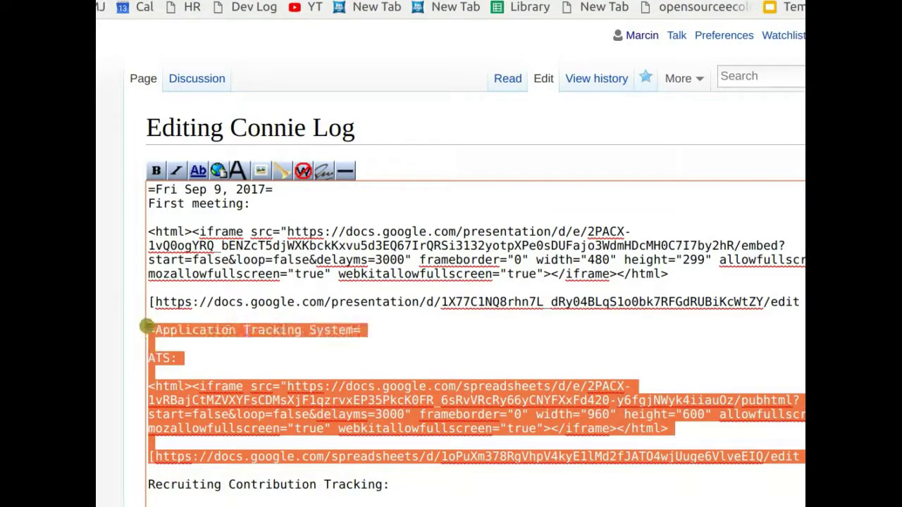
{"action": "key", "text": "Delete"}
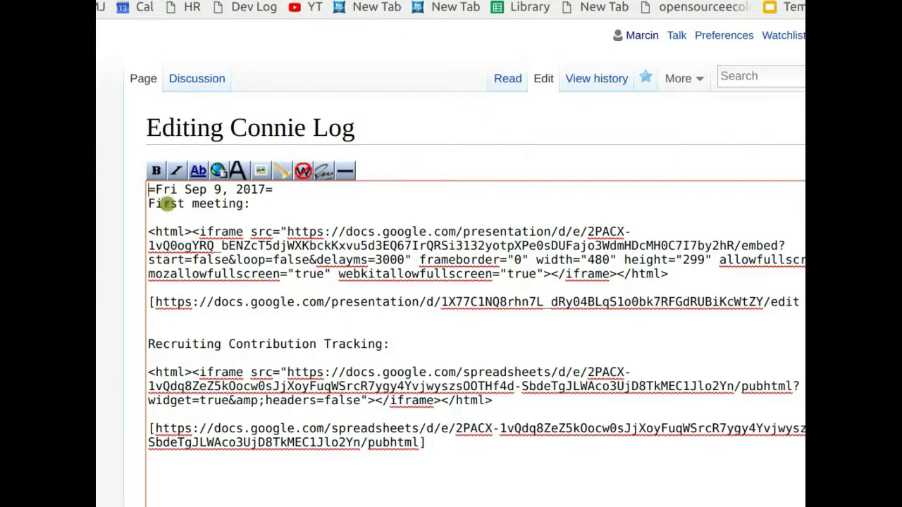
{"action": "key", "text": "Return"}
{"action": "key", "text": "ctrl+v"}
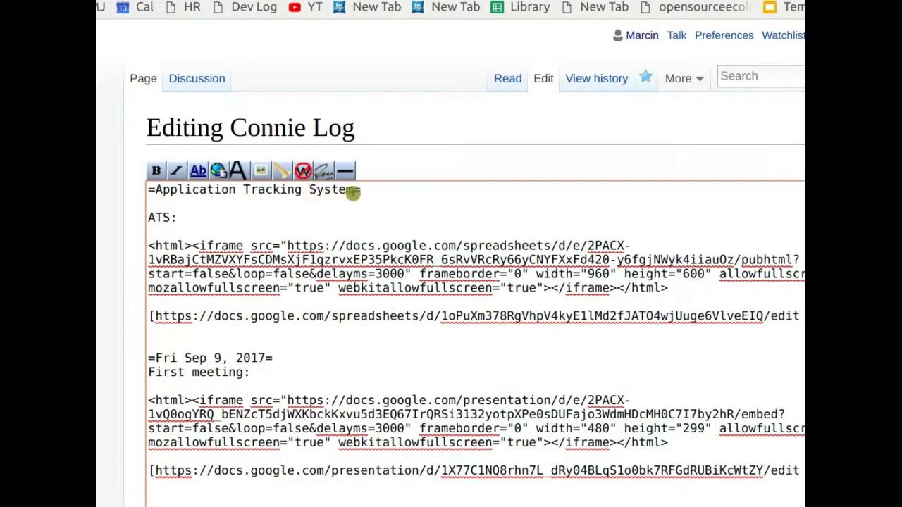
- Extend the first heading to "=Application Tracking System - Fri Sep 15, 2017=" and change the first meeting's heading to "=Fri Sep 8, 2017="
{"action": "left_click", "coordinate": [354, 191]}
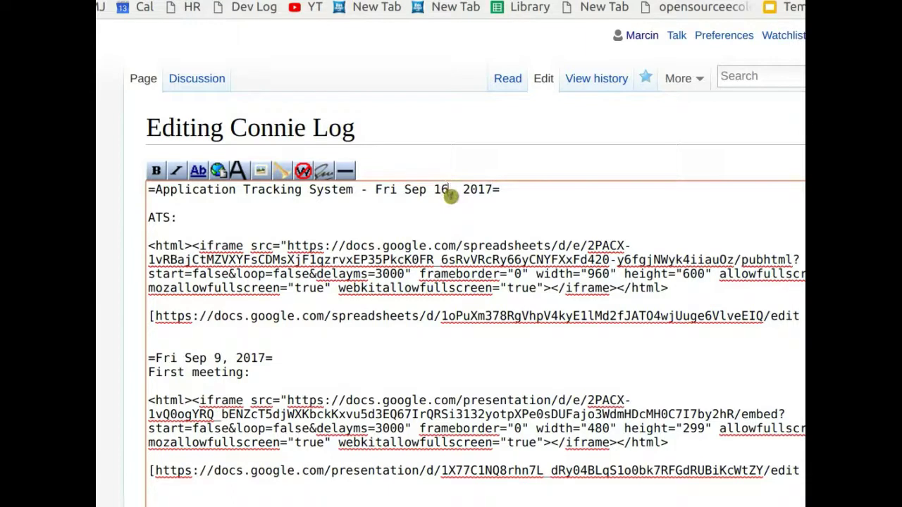
{"action": "key", "text": "BackSpace"}
{"action": "type", "text": "5"}
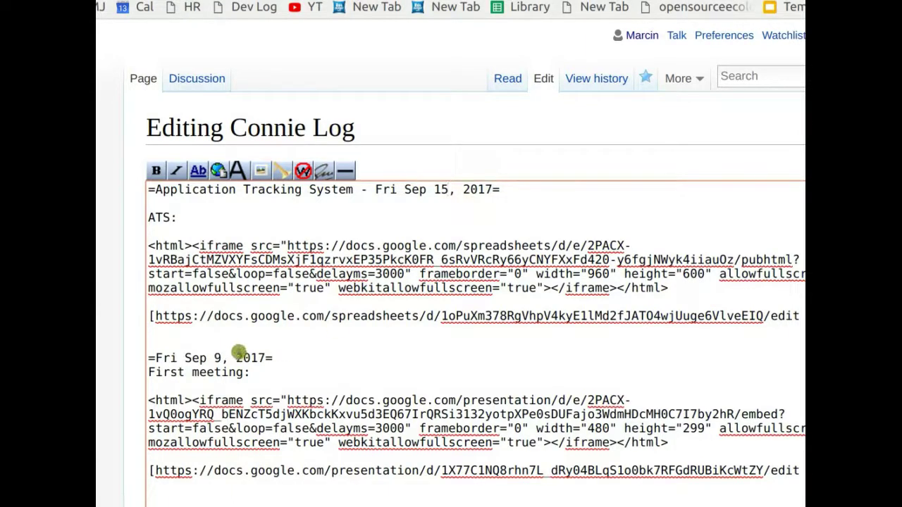
{"action": "double_click", "coordinate": [215, 358]}
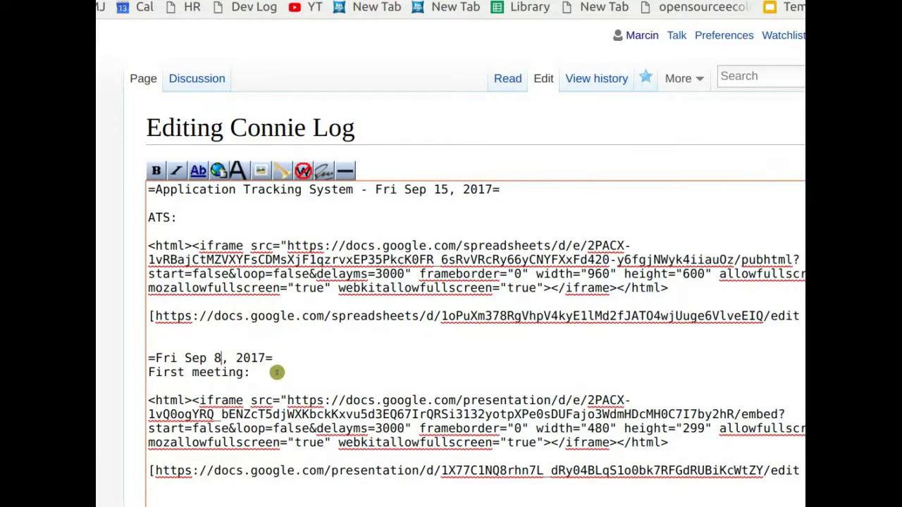
- Move the Recruiting Contribution Tracking block with its embed and link directly below the ATS edit link, and save the page
{"action": "scroll", "coordinate": [233, 373], "scroll_direction": "down", "scroll_amount": 5}
{"action": "left_click_drag", "start_coordinate": [149, 310], "coordinate": [173, 464]}
{"action": "key", "text": "Delete"}
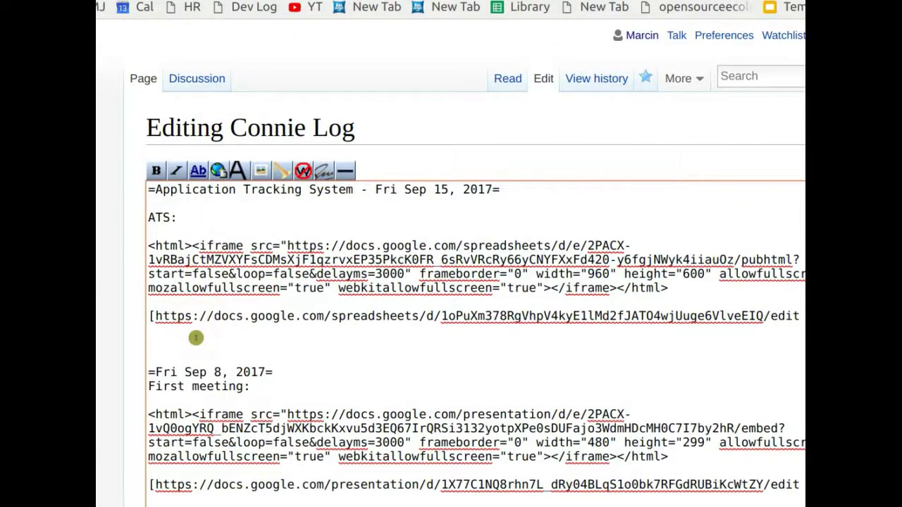
{"action": "key", "text": "ctrl+z"}
{"action": "scroll", "coordinate": [167, 357], "scroll_direction": "down", "scroll_amount": 5}
{"action": "left_click", "coordinate": [183, 460]}
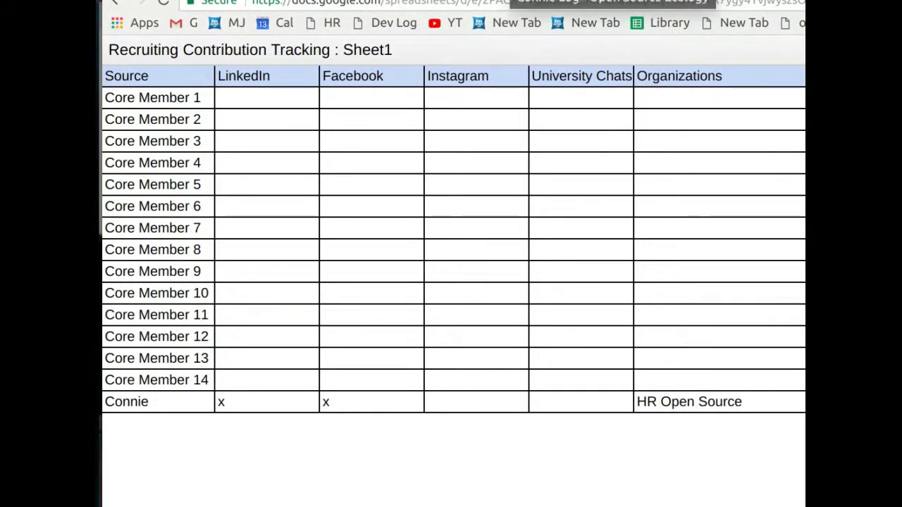
- Return to the saved log page, check the moved tracking sheet, and open the Application Tracking System section for editing
{"action": "key", "text": "ctrl+Tab"}
{"action": "scroll", "coordinate": [259, 213], "scroll_direction": "down", "scroll_amount": 4}
{"action": "scroll", "coordinate": [261, 208], "scroll_direction": "down", "scroll_amount": 5}
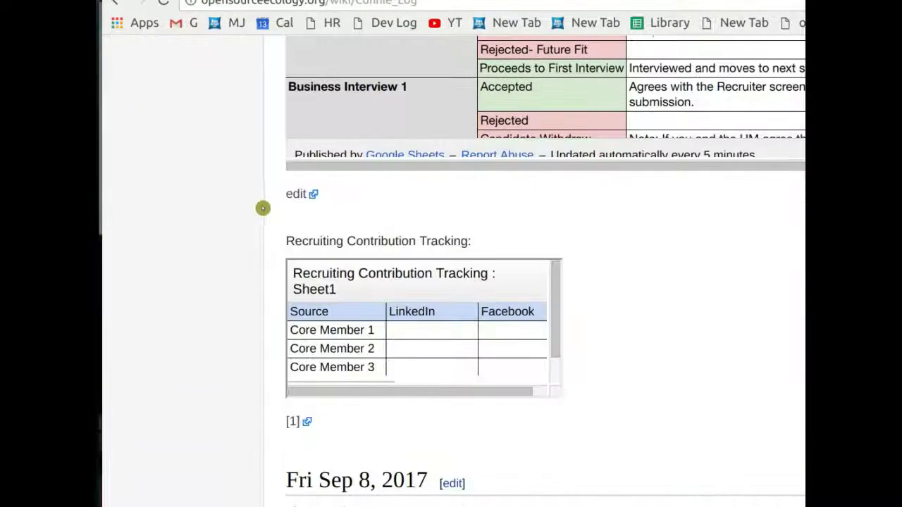
{"action": "scroll", "coordinate": [310, 220], "scroll_direction": "up", "scroll_amount": 8}
{"action": "scroll", "coordinate": [449, 181], "scroll_direction": "up", "scroll_amount": 2}
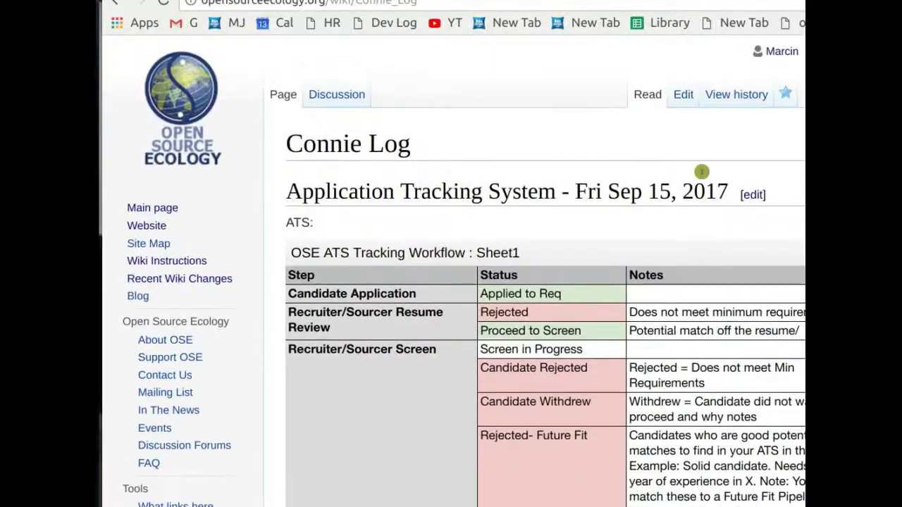
{"action": "left_click", "coordinate": [753, 196]}
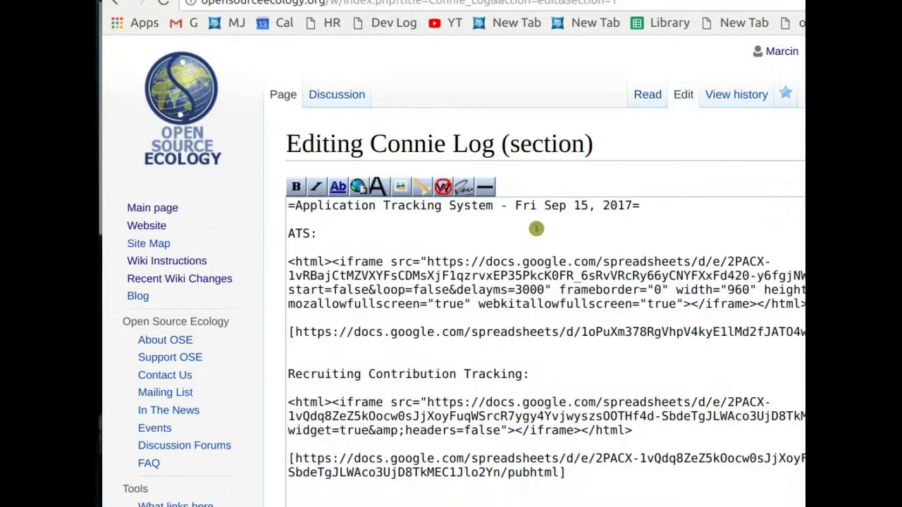
{"action": "scroll", "coordinate": [539, 231], "scroll_direction": "down", "scroll_amount": 2}
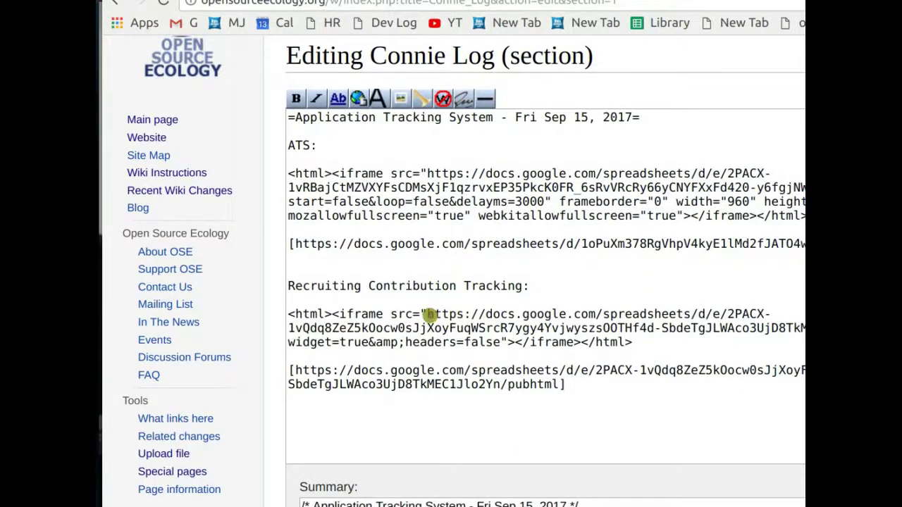
{"action": "left_click_drag", "start_coordinate": [427, 314], "coordinate": [658, 338]}
{"action": "left_click_drag", "start_coordinate": [570, 360], "coordinate": [632, 343]}
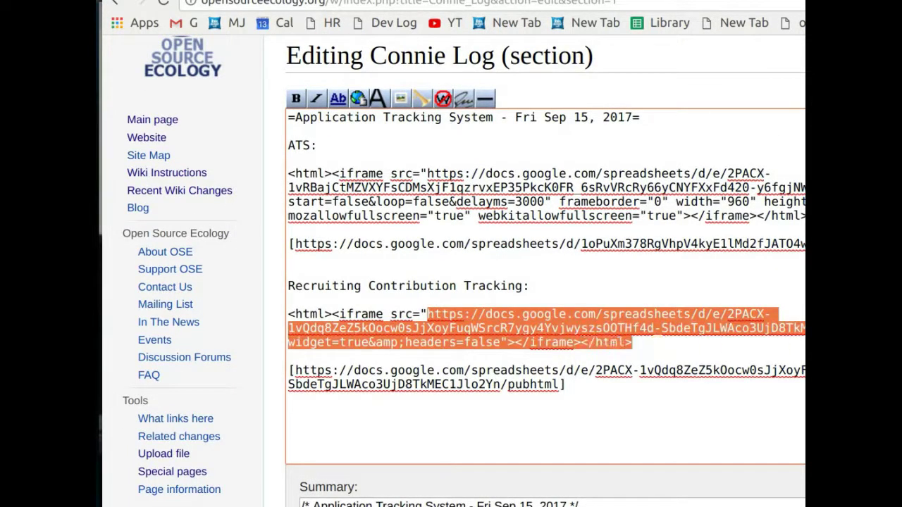
{"action": "key", "text": "Right"}
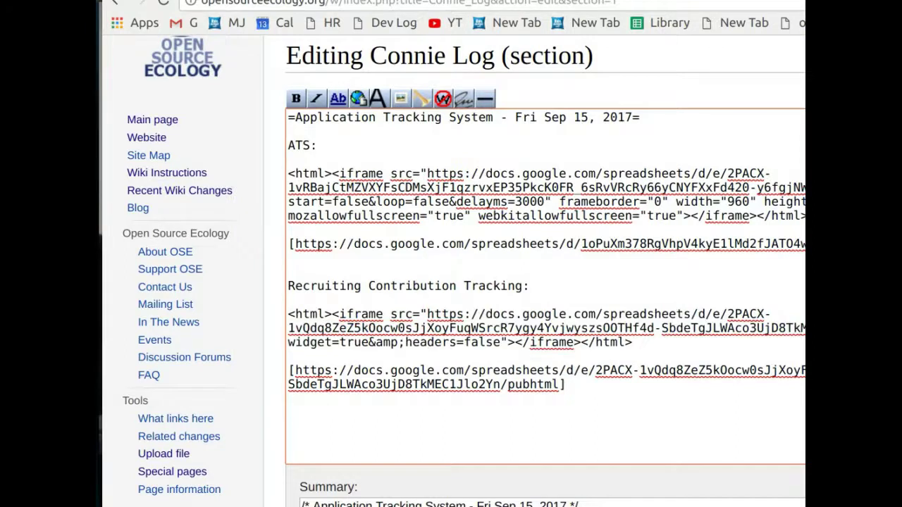
{"action": "left_click_drag", "start_coordinate": [804, 329], "coordinate": [769, 318]}
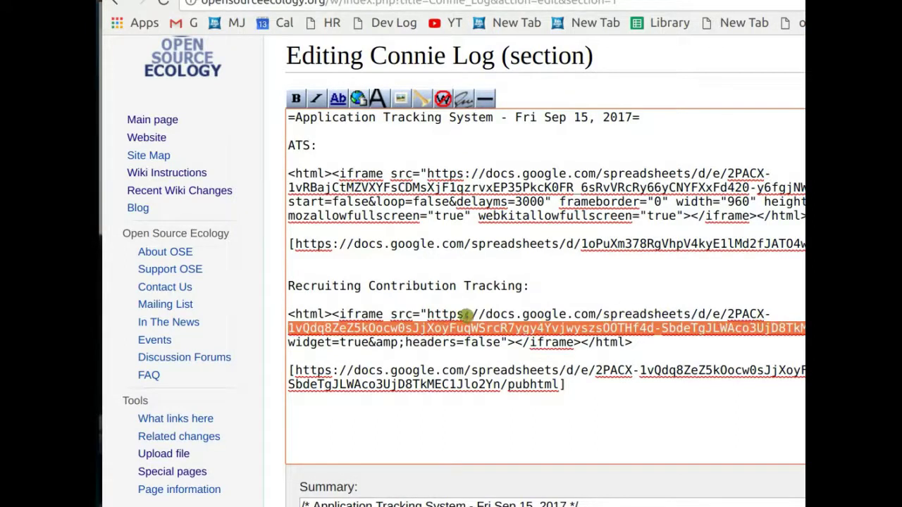
{"action": "key", "text": "ctrl+End"}
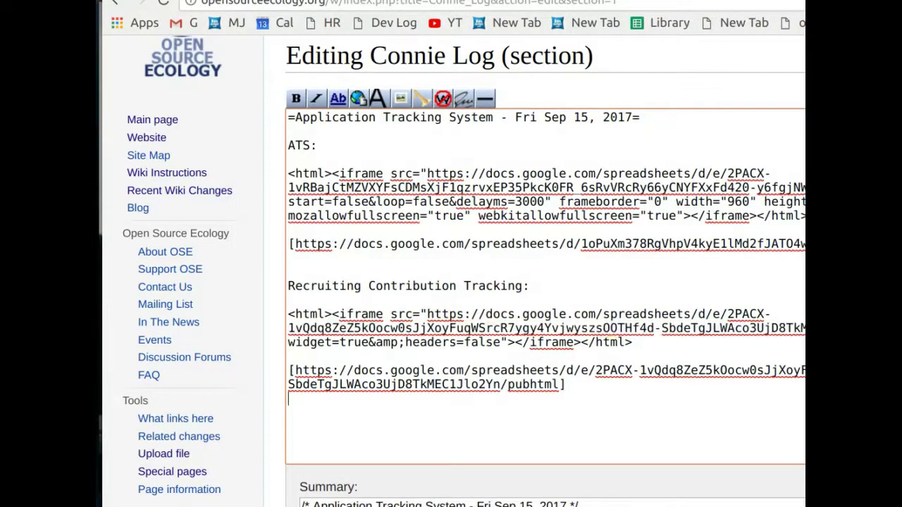
{"action": "left_click_drag", "start_coordinate": [427, 314], "coordinate": [772, 317]}
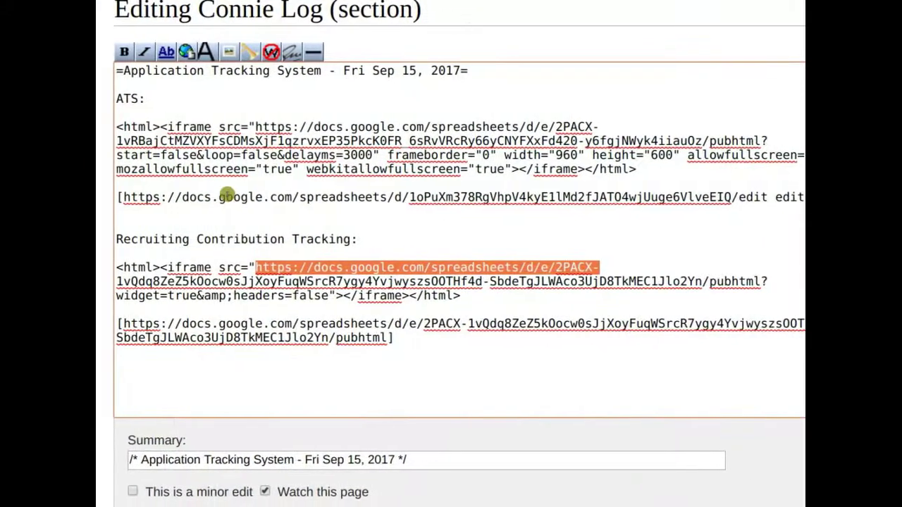
{"action": "left_click", "coordinate": [359, 292]}
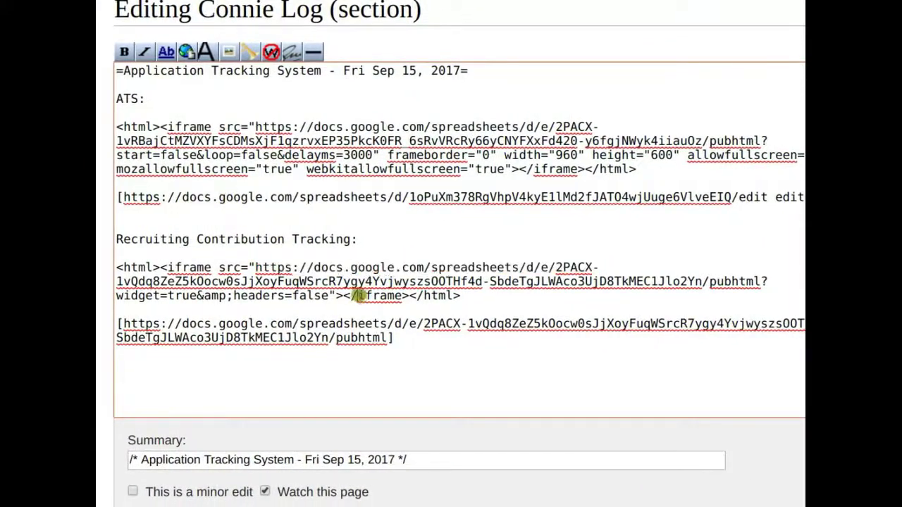
- Replace the bracketed link under Recruiting Contribution Tracking with the embed's URL cut off before "pubhtml", and save the section
{"action": "left_click_drag", "start_coordinate": [258, 266], "coordinate": [708, 281]}
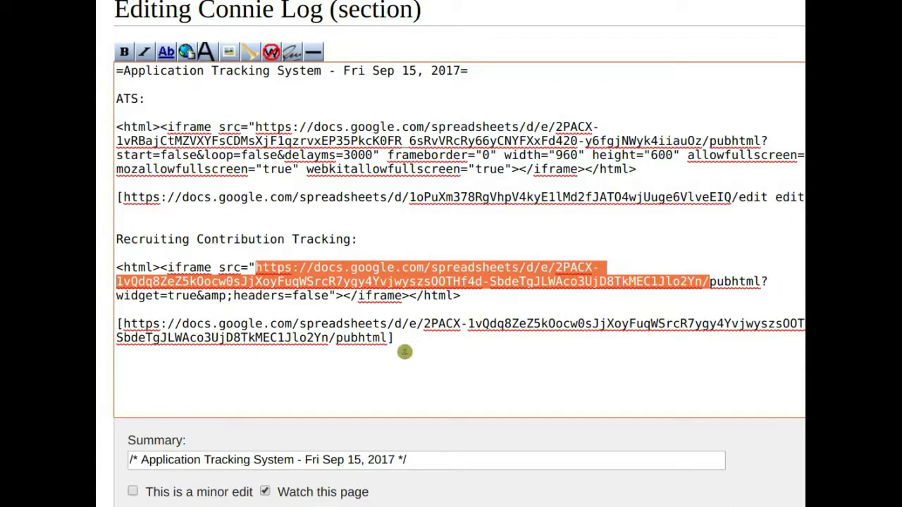
{"action": "left_click_drag", "start_coordinate": [387, 338], "coordinate": [128, 323]}
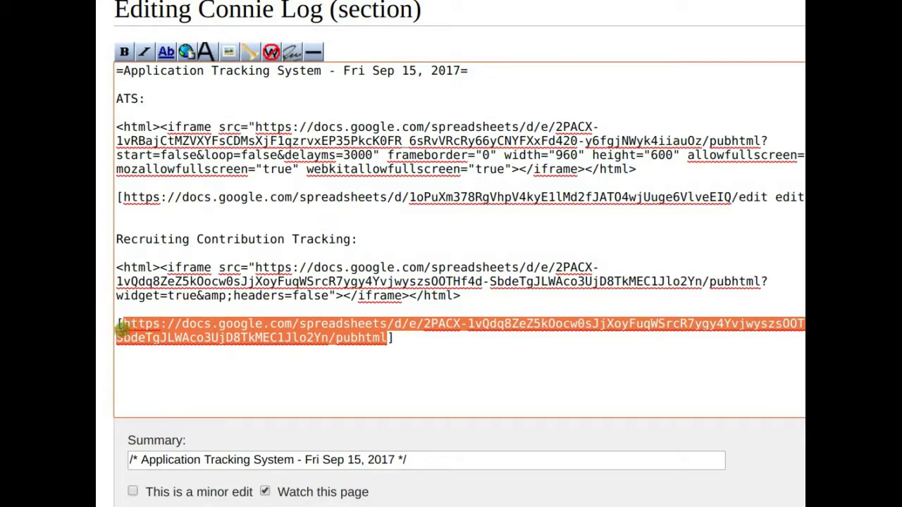
{"action": "key", "text": "ctrl+v"}
{"action": "scroll", "coordinate": [127, 331], "scroll_direction": "down", "scroll_amount": 5}
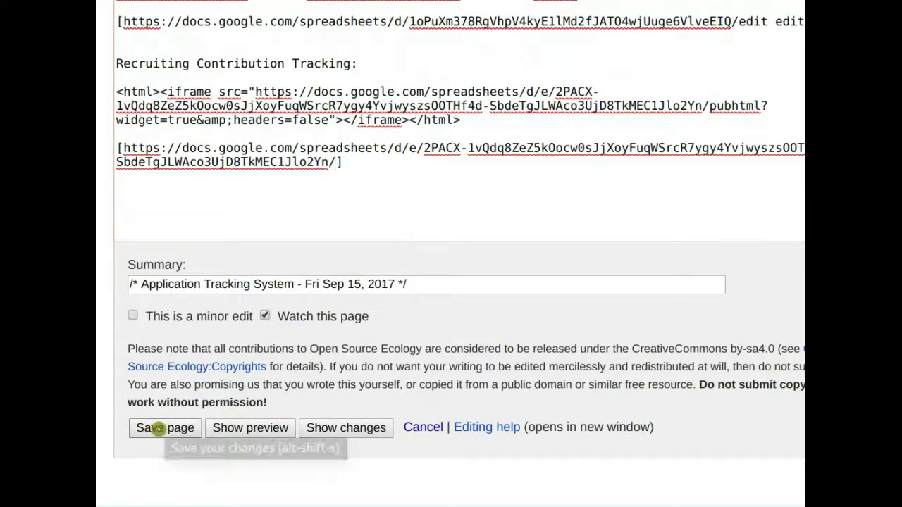
{"action": "left_click", "coordinate": [159, 427]}
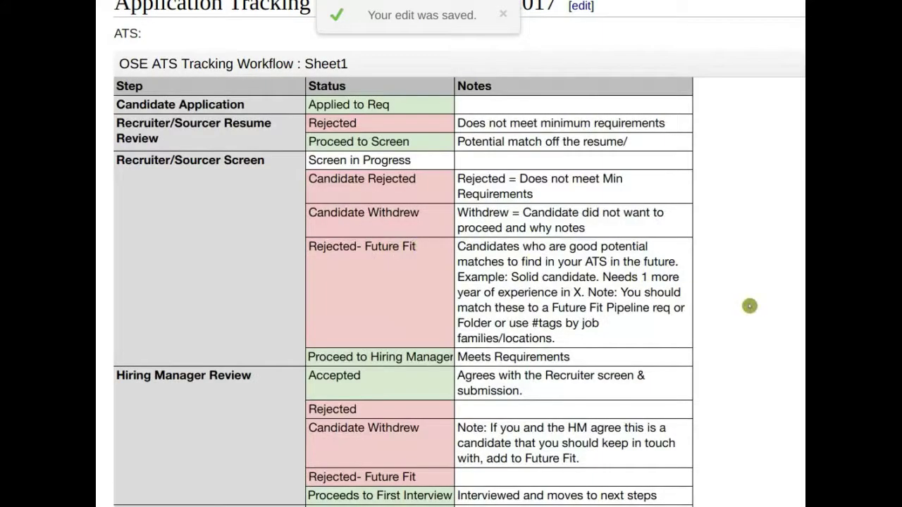
- Look through the saved page's embedded ATS workflow and test the link below the Recruiting Contribution Tracking sheet
{"action": "scroll", "coordinate": [749, 306], "scroll_direction": "down", "scroll_amount": 4}
{"action": "scroll", "coordinate": [804, 314], "scroll_direction": "down", "scroll_amount": 8}
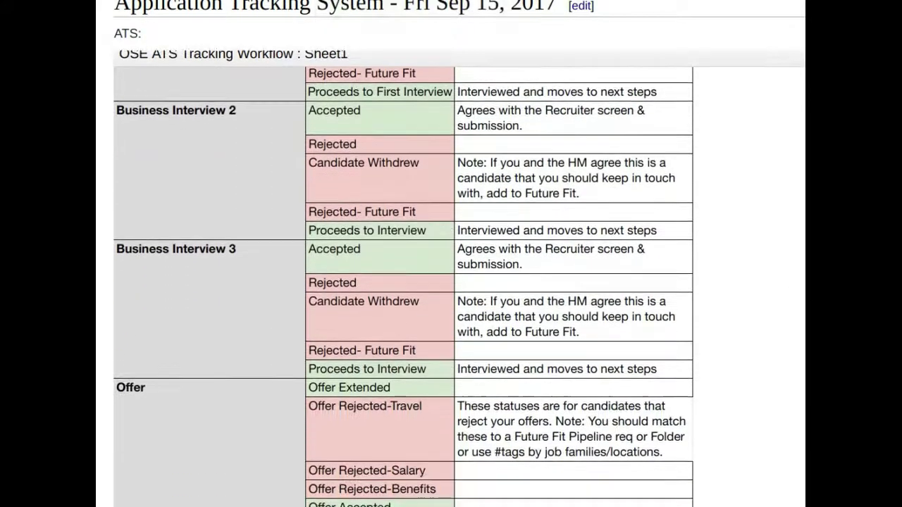
{"action": "scroll", "coordinate": [122, 311], "scroll_direction": "down", "scroll_amount": 3}
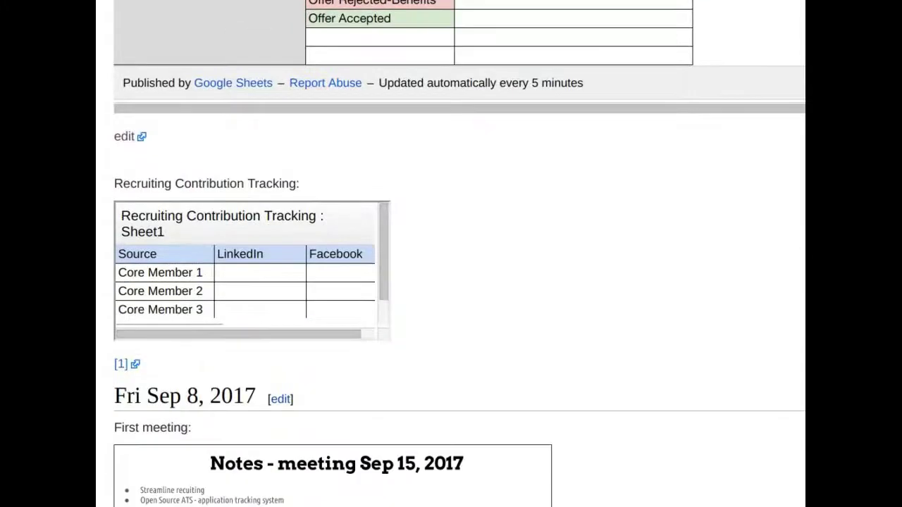
{"action": "left_click", "coordinate": [120, 363]}
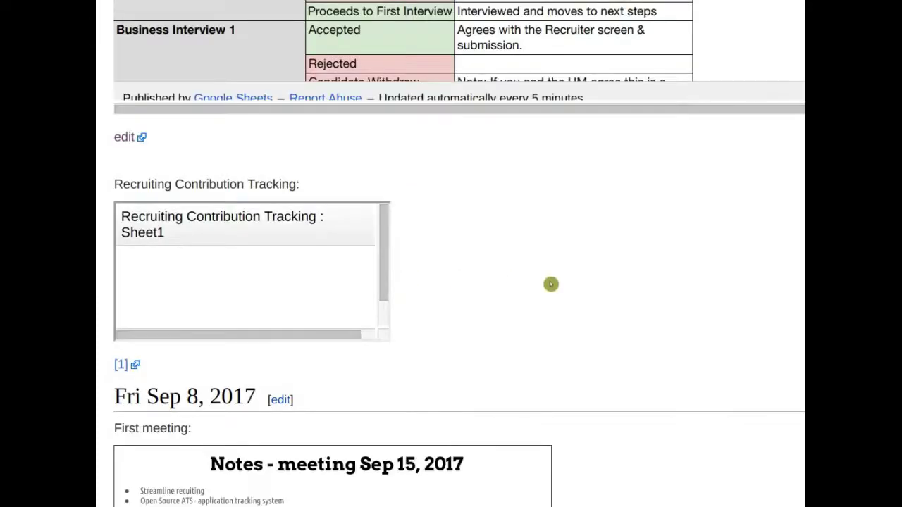
{"action": "scroll", "coordinate": [551, 284], "scroll_direction": "up", "scroll_amount": 10}
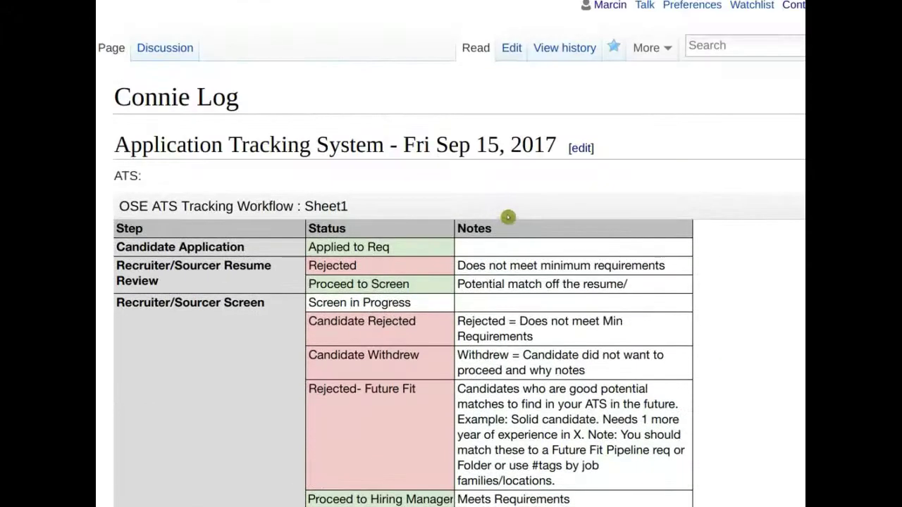
- Reopen the Application Tracking System section's source, copy the tracking embed's full URL through "headers=false", and open it in a new tab
{"action": "left_click", "coordinate": [581, 147]}
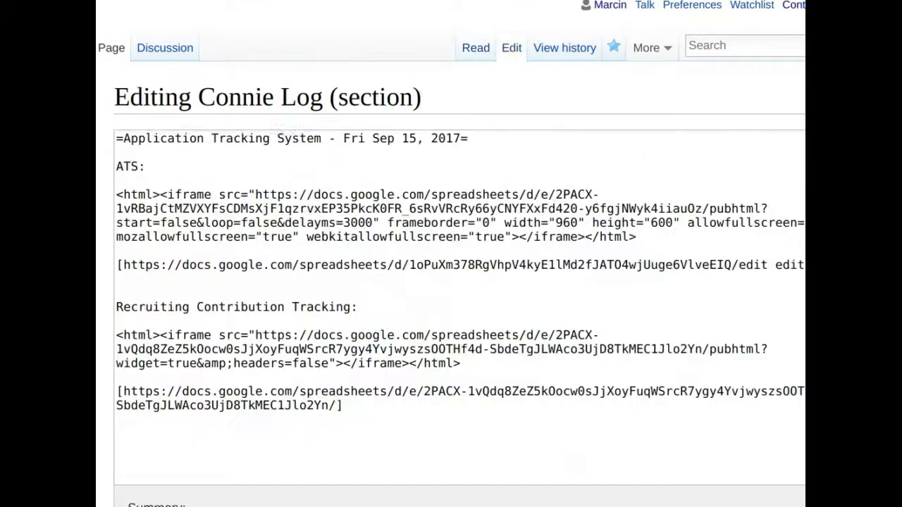
{"action": "scroll", "coordinate": [608, 324], "scroll_direction": "down", "scroll_amount": 3}
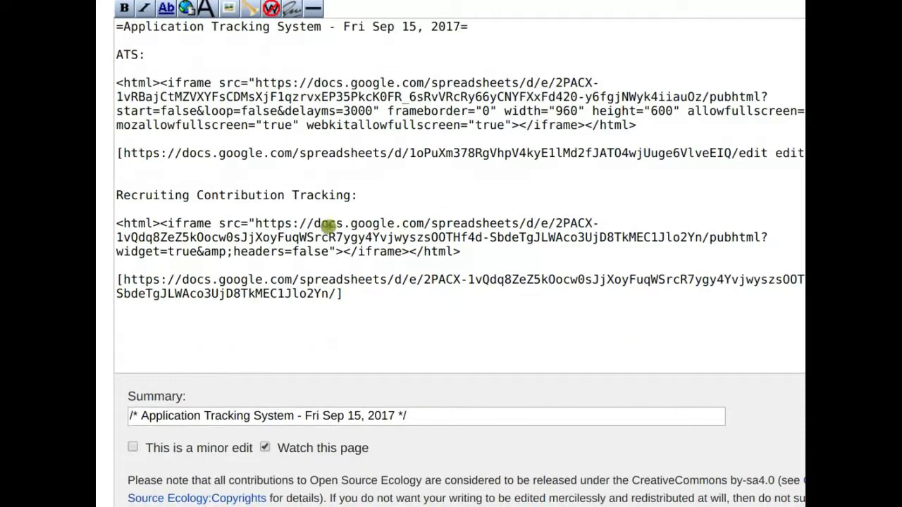
{"action": "left_click_drag", "start_coordinate": [255, 224], "coordinate": [329, 260]}
{"action": "key", "text": "ctrl+c"}
{"action": "key", "text": "ctrl+t"}
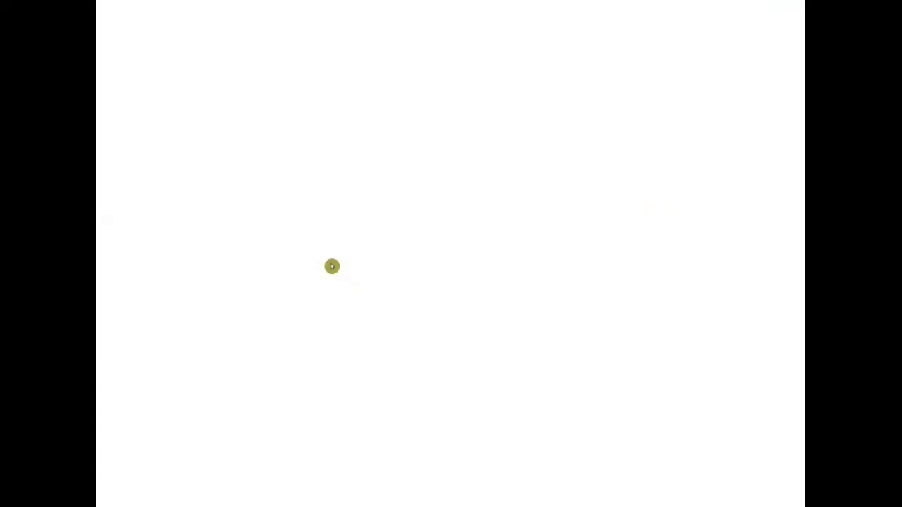
{"action": "key", "text": "ctrl+v"}
{"action": "key", "text": "Return"}
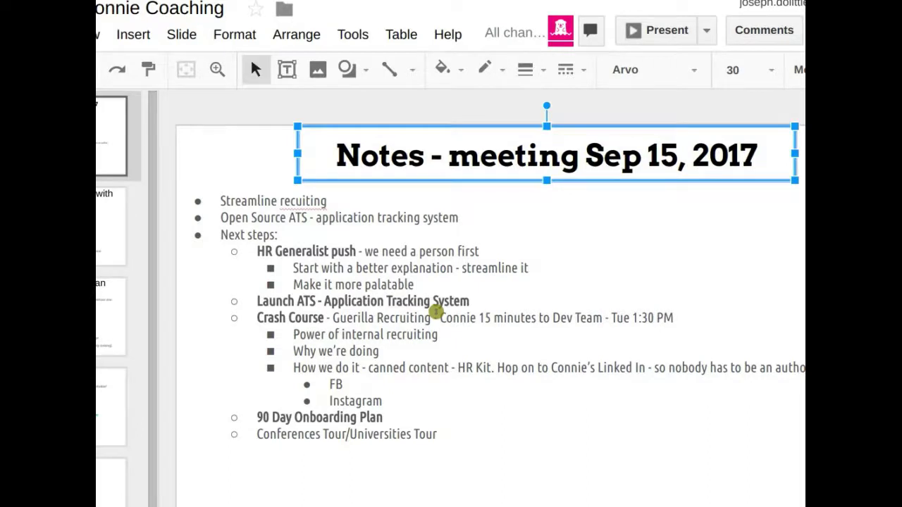
- Switch to the coaching slides and make "Guerilla Recruiting" bold in the Crash Course line of the Sep 15, 2017 meeting notes
{"action": "left_click", "coordinate": [434, 313]}
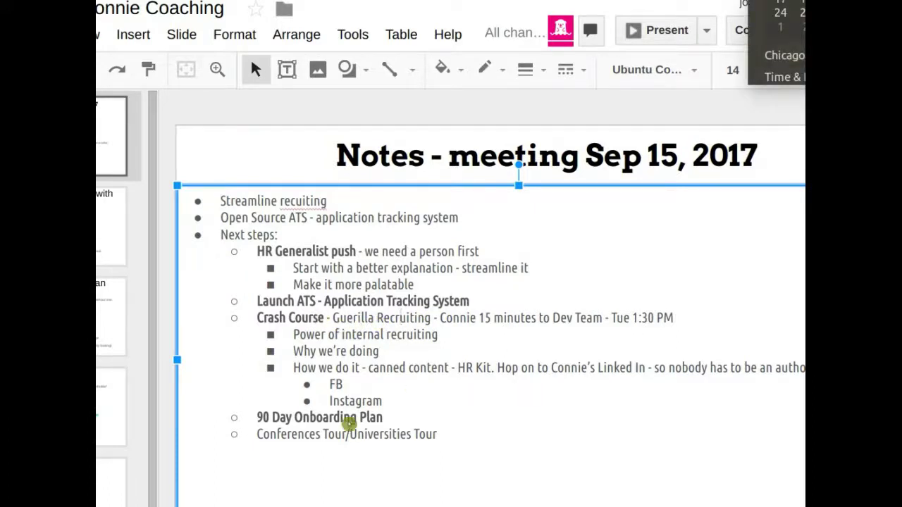
{"action": "left_click_drag", "start_coordinate": [333, 318], "coordinate": [431, 318]}
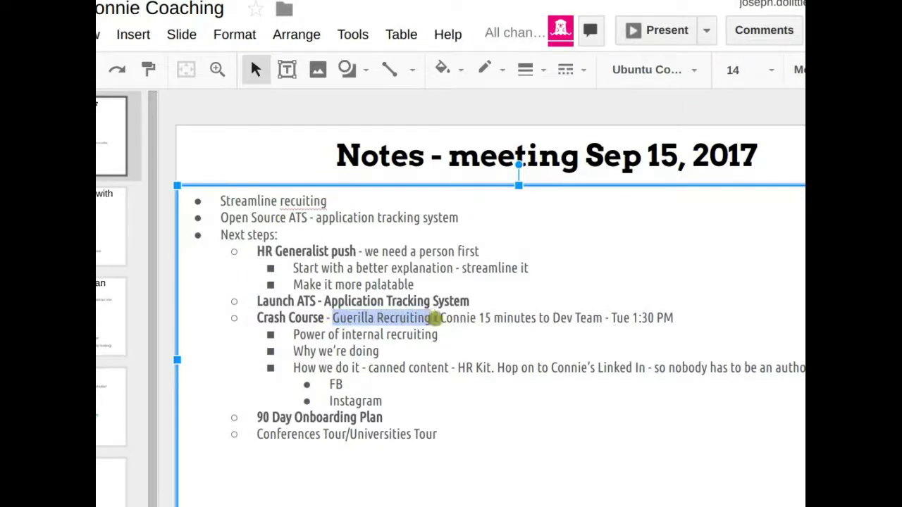
{"action": "key", "text": "ctrl+b"}
{"action": "left_click", "coordinate": [429, 351]}
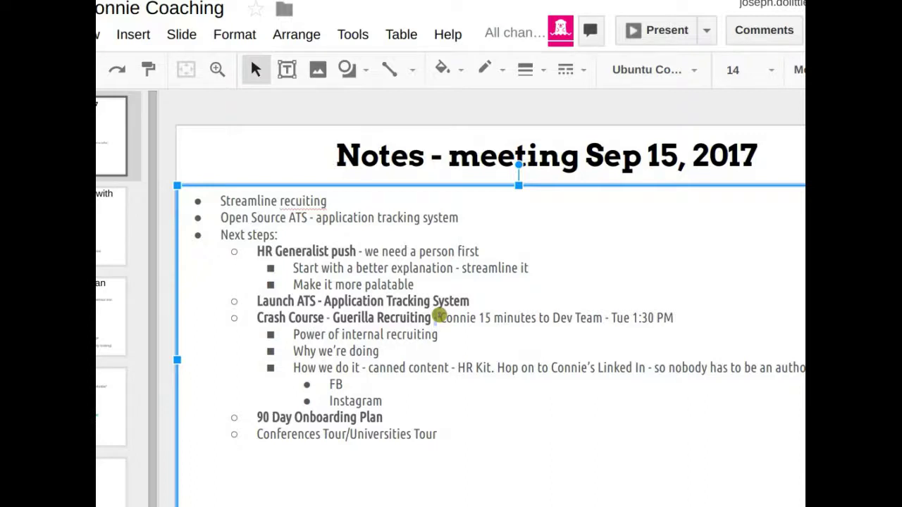
{"action": "key", "text": "ctrl+t"}
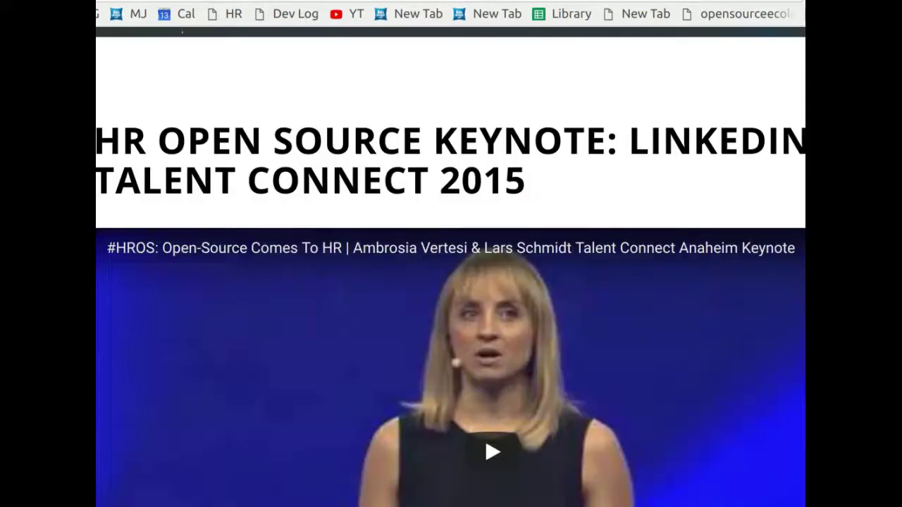
{"action": "key", "text": "ctrl+w"}
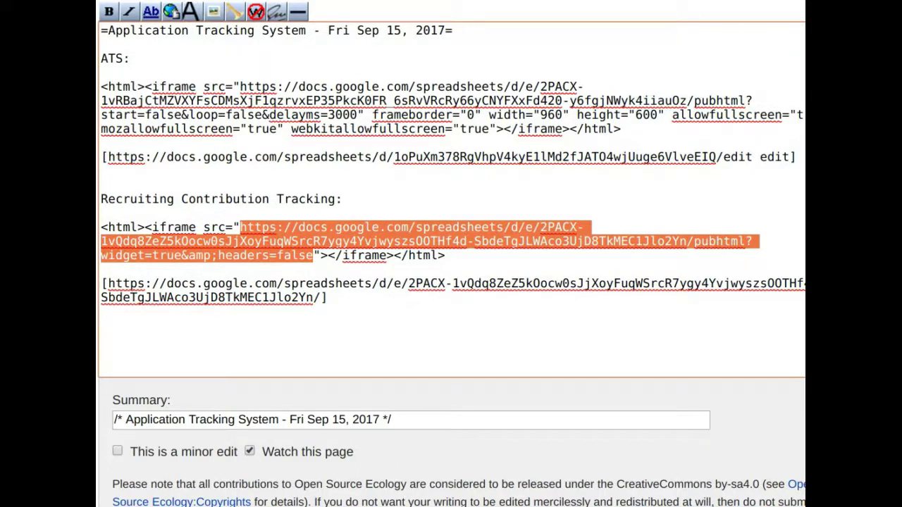
{"action": "scroll", "coordinate": [258, 117], "scroll_direction": "up", "scroll_amount": 1}
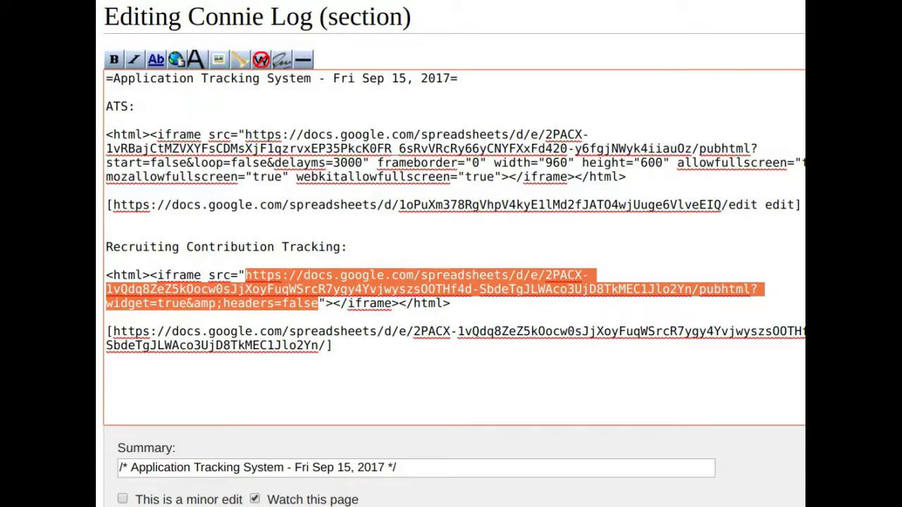
{"action": "key", "text": "ctrl+t"}
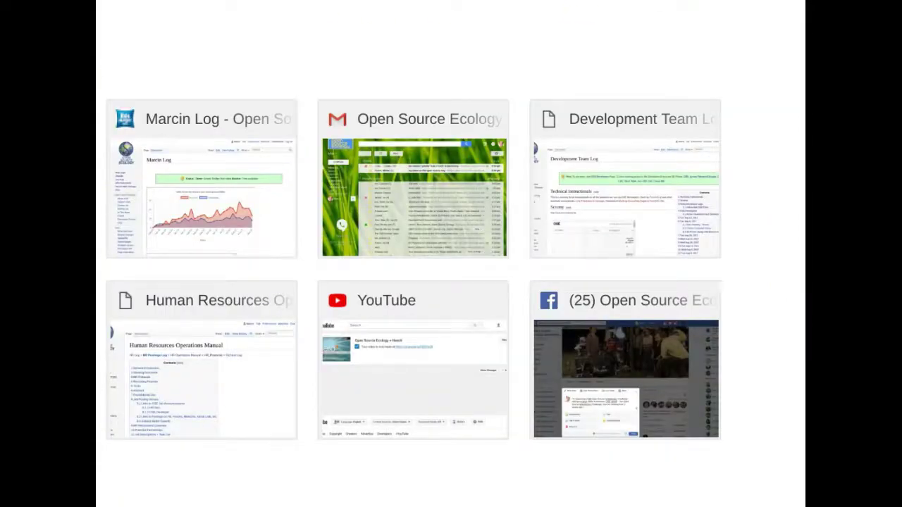
{"action": "key", "text": "ctrl+w"}
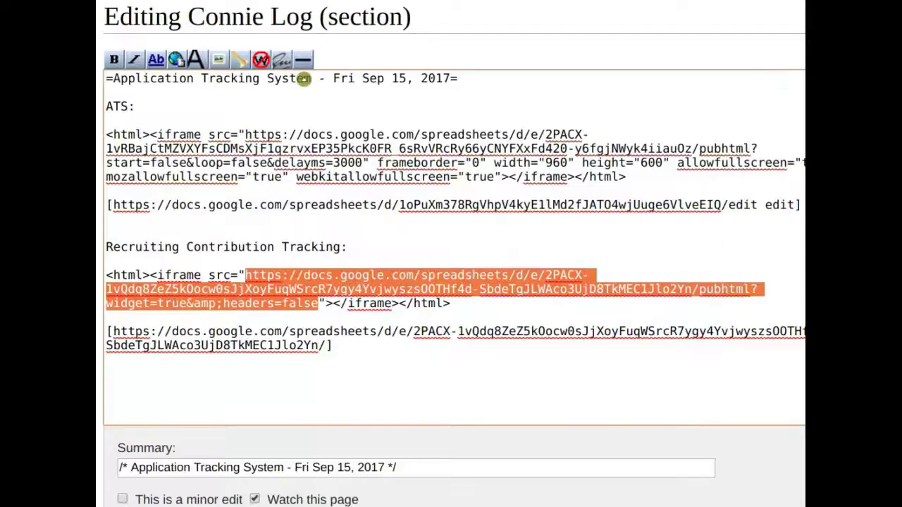
- Close the edit of the Application Tracking System section by saving it with its current source
{"action": "left_click", "coordinate": [380, 161]}
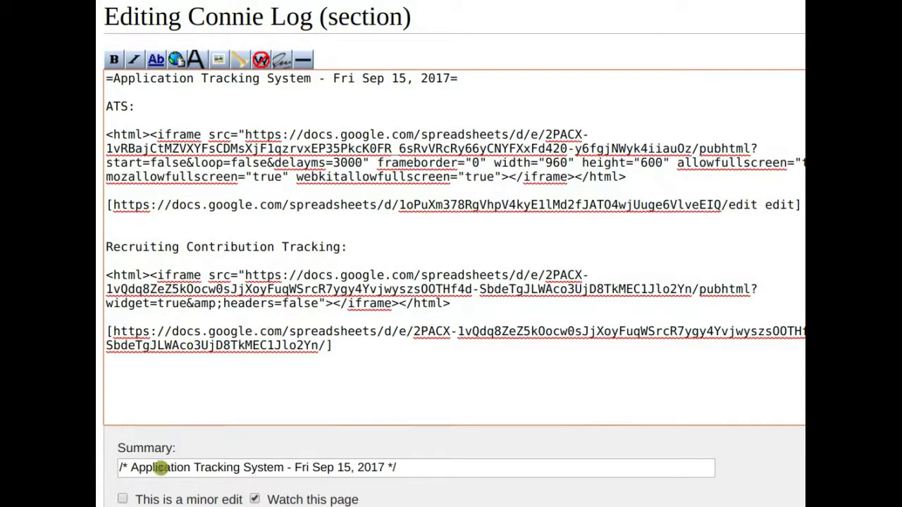
{"action": "scroll", "coordinate": [176, 479], "scroll_direction": "down", "scroll_amount": 3}
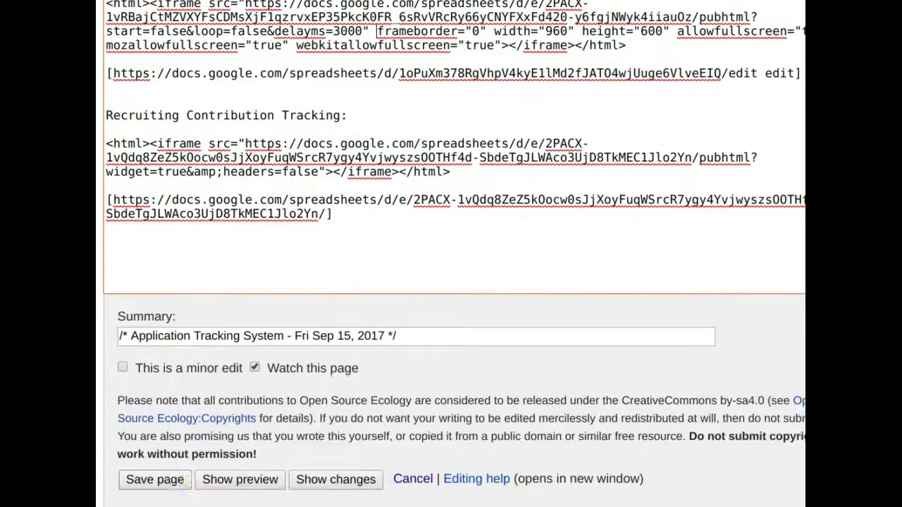
{"action": "left_click", "coordinate": [174, 481]}
- Look through the saved log page, checking how the ATS workflow, Recruiting Contribution Tracking sheet and meeting notes embeds fit
{"action": "scroll", "coordinate": [590, 362], "scroll_direction": "down", "scroll_amount": 1}
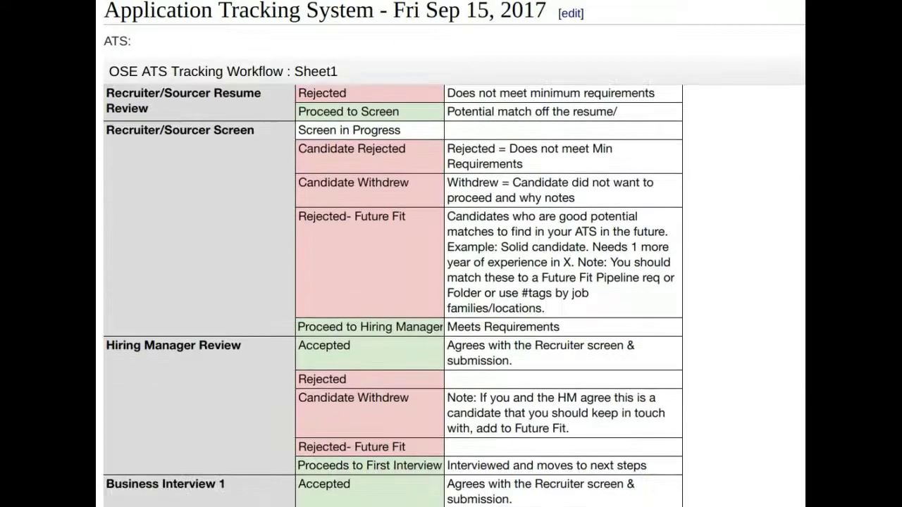
{"action": "scroll", "coordinate": [392, 296], "scroll_direction": "down", "scroll_amount": 10}
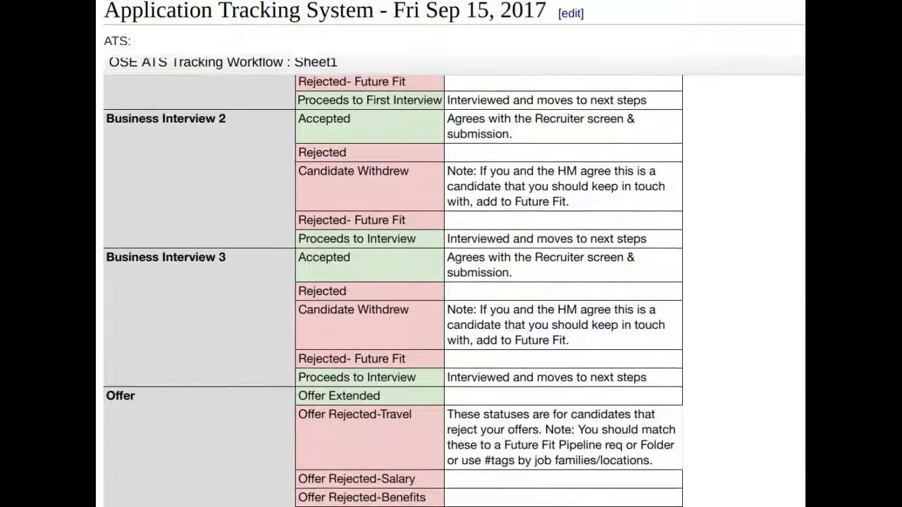
{"action": "scroll", "coordinate": [455, 282], "scroll_direction": "down", "scroll_amount": 6}
{"action": "scroll", "coordinate": [455, 282], "scroll_direction": "down", "scroll_amount": 5}
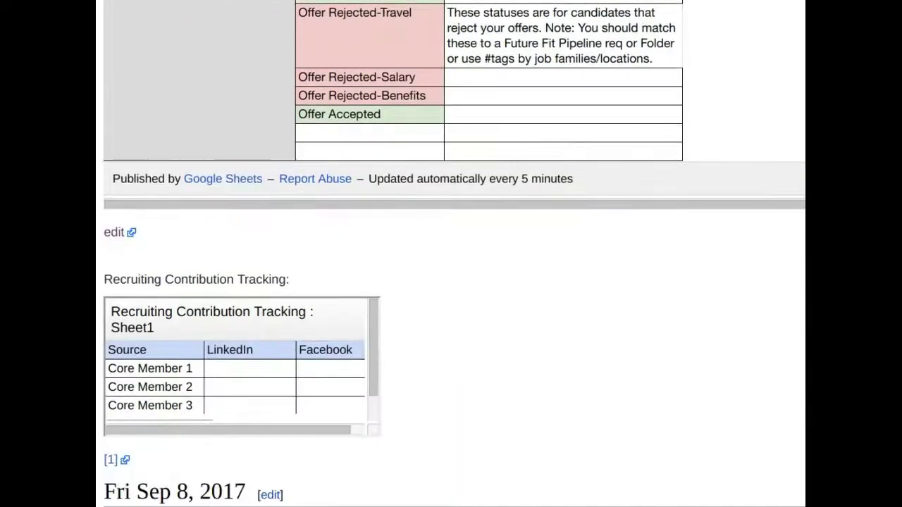
{"action": "scroll", "coordinate": [454, 282], "scroll_direction": "down", "scroll_amount": 5}
{"action": "scroll", "coordinate": [454, 282], "scroll_direction": "up", "scroll_amount": 10}
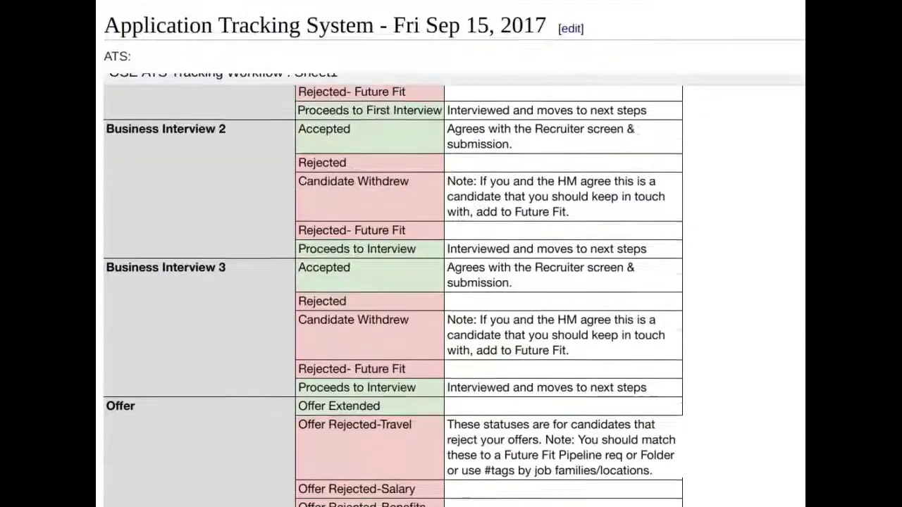
{"action": "scroll", "coordinate": [454, 282], "scroll_direction": "up", "scroll_amount": 1}
{"action": "scroll", "coordinate": [454, 282], "scroll_direction": "down", "scroll_amount": 6}
{"action": "scroll", "coordinate": [455, 282], "scroll_direction": "up", "scroll_amount": 7}
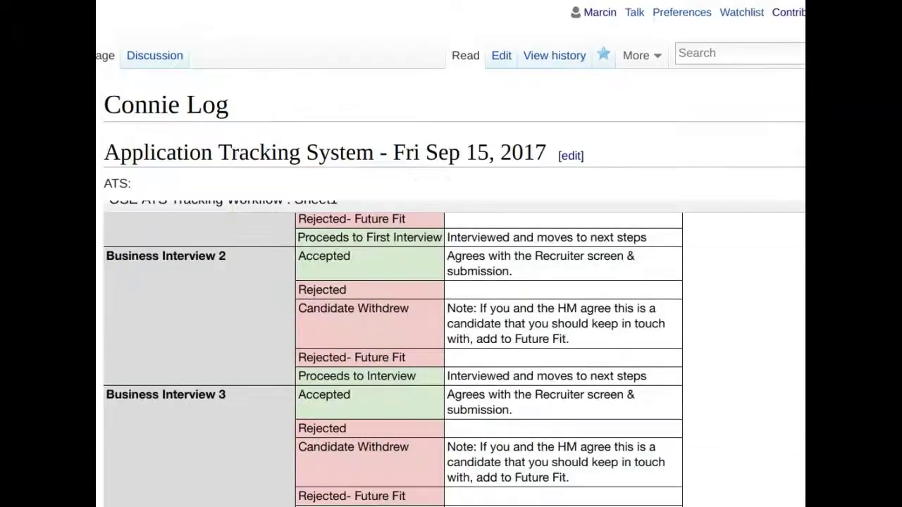
{"action": "scroll", "coordinate": [455, 281], "scroll_direction": "down", "scroll_amount": 8}
{"action": "scroll", "coordinate": [451, 254], "scroll_direction": "up", "scroll_amount": 10}
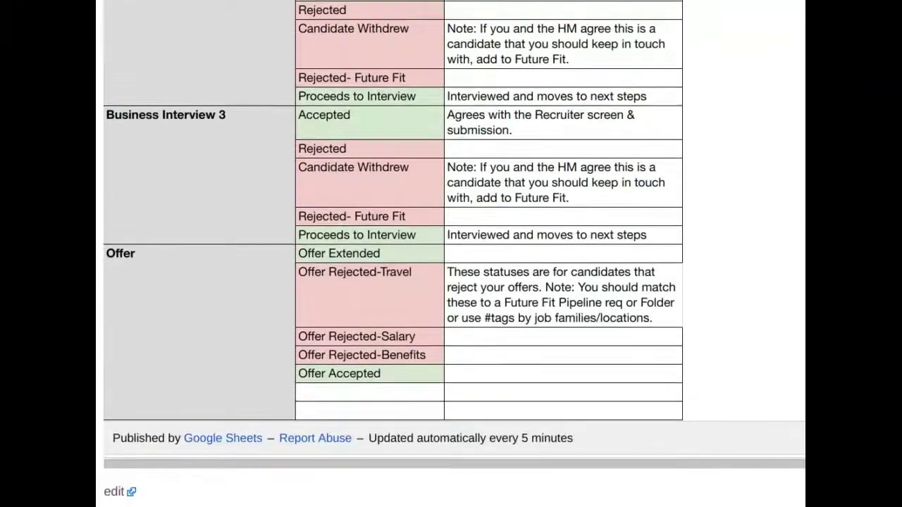
{"action": "scroll", "coordinate": [451, 254], "scroll_direction": "down", "scroll_amount": 2}
{"action": "scroll", "coordinate": [451, 254], "scroll_direction": "down", "scroll_amount": 10}
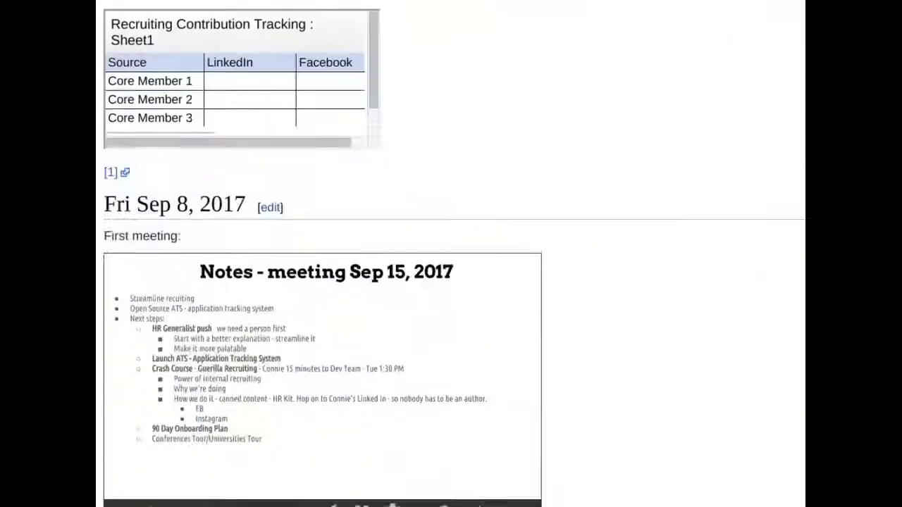
{"action": "scroll", "coordinate": [451, 253], "scroll_direction": "up", "scroll_amount": 3}
{"action": "scroll", "coordinate": [451, 253], "scroll_direction": "up", "scroll_amount": 3}
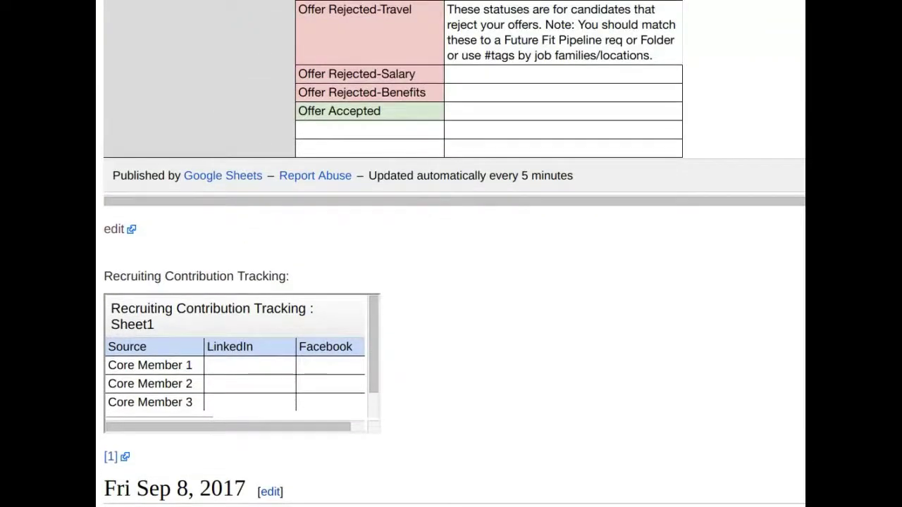
- Edit the whole log page's source to set the ATS embed's width to 800 and height to 500, and save the page
{"action": "scroll", "coordinate": [459, 104], "scroll_direction": "up", "scroll_amount": 10}
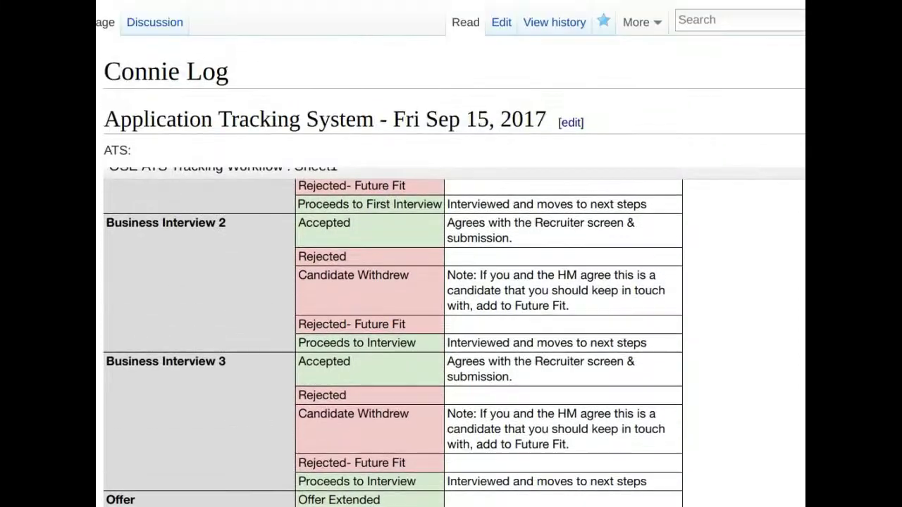
{"action": "left_click", "coordinate": [501, 23]}
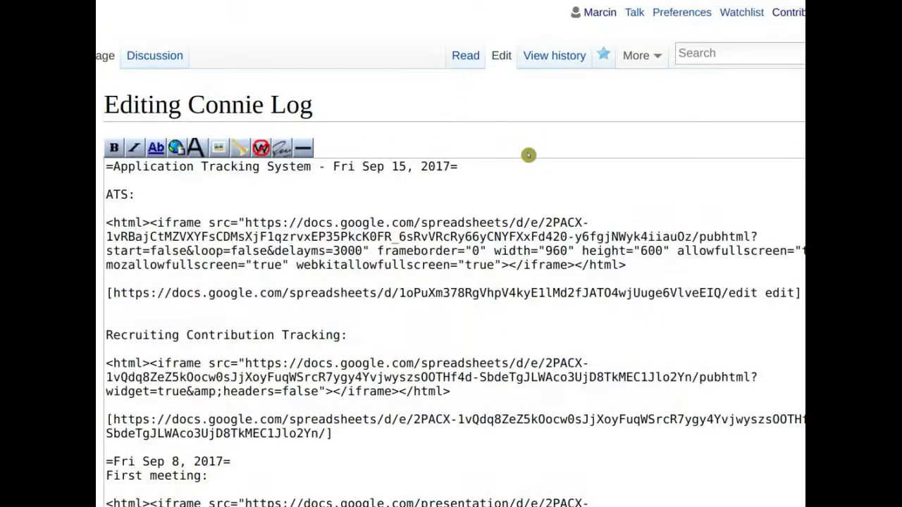
{"action": "double_click", "coordinate": [556, 251]}
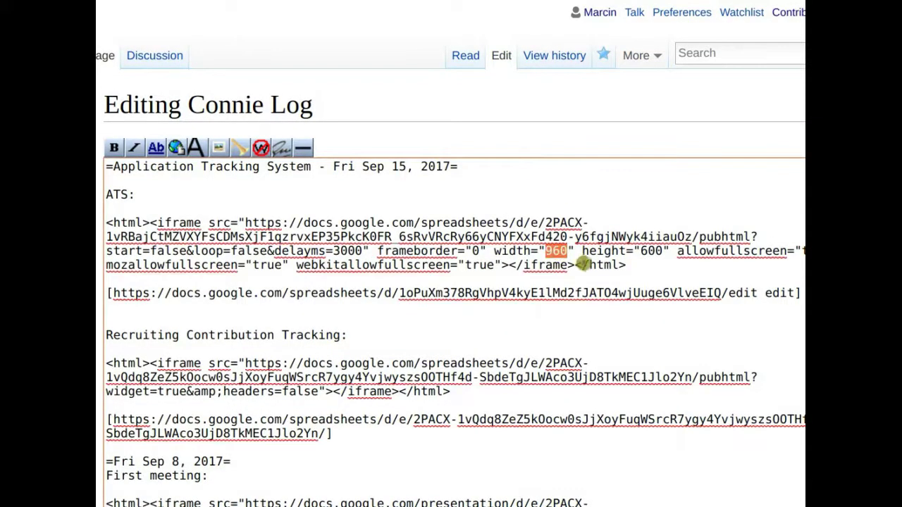
{"action": "type", "text": "800"}
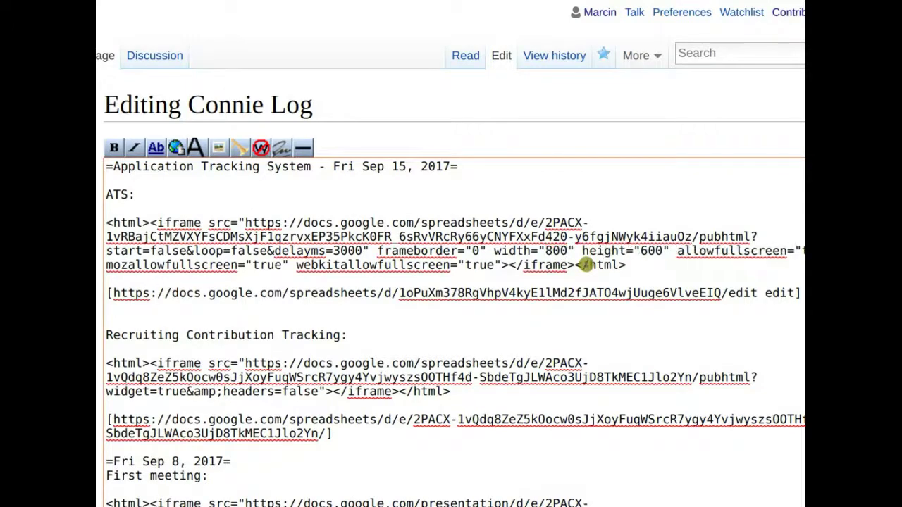
{"action": "left_click", "coordinate": [646, 253]}
{"action": "key", "text": "BackSpace"}
{"action": "type", "text": "5"}
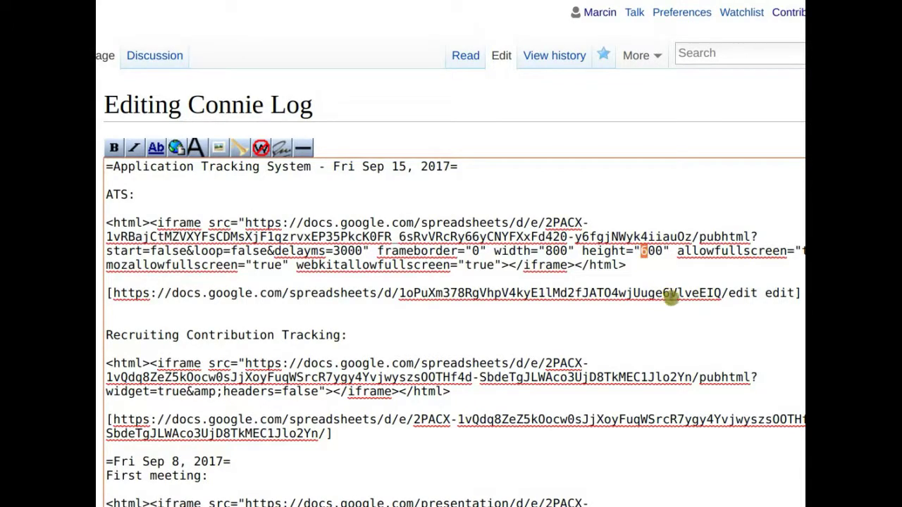
{"action": "scroll", "coordinate": [115, 470], "scroll_direction": "down", "scroll_amount": 5}
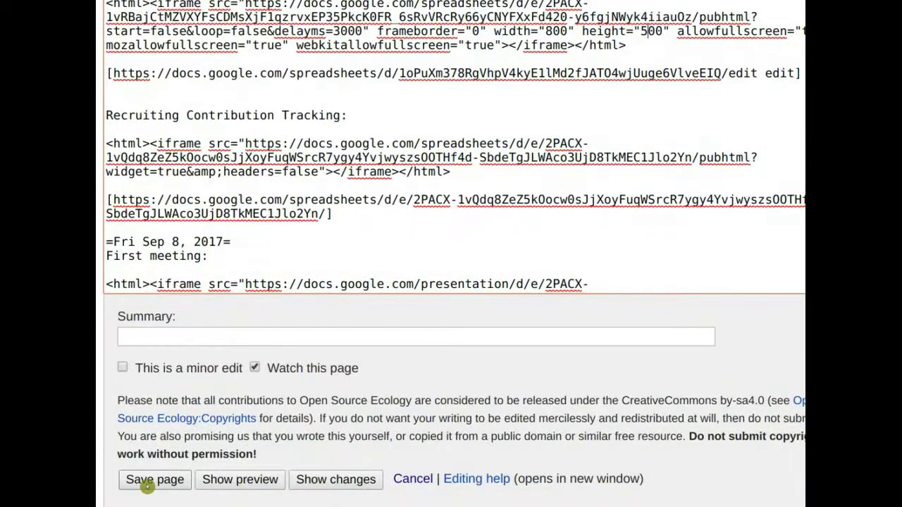
{"action": "left_click", "coordinate": [148, 486]}
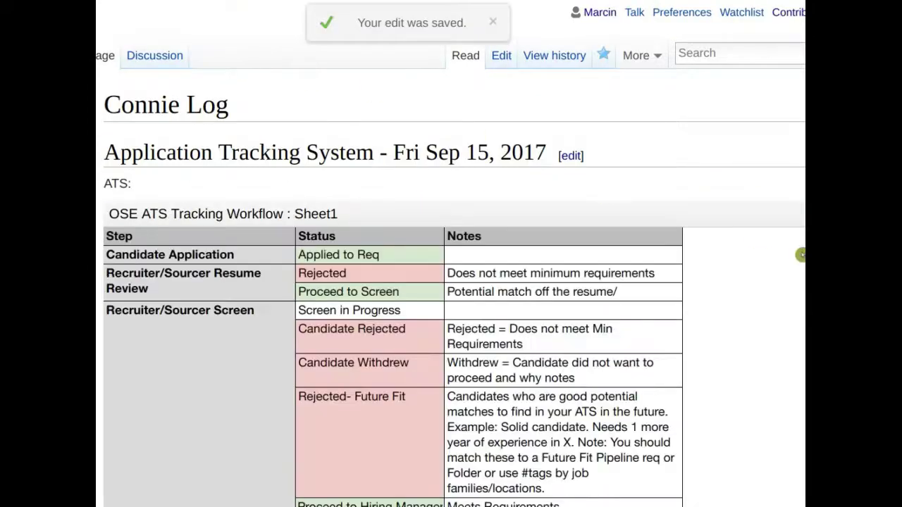
- Examine the resized ATS workflow embed and its spacing above the Recruiting Contribution Tracking sheet on the saved page
{"action": "scroll", "coordinate": [800, 255], "scroll_direction": "down", "scroll_amount": 3}
{"action": "scroll", "coordinate": [451, 282], "scroll_direction": "down", "scroll_amount": 9}
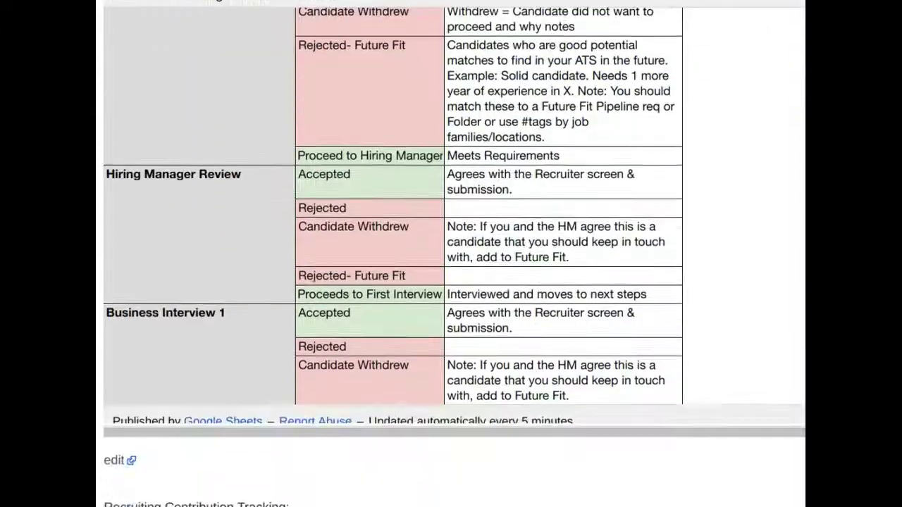
{"action": "scroll", "coordinate": [451, 282], "scroll_direction": "up", "scroll_amount": 8}
{"action": "scroll", "coordinate": [451, 282], "scroll_direction": "up", "scroll_amount": 1}
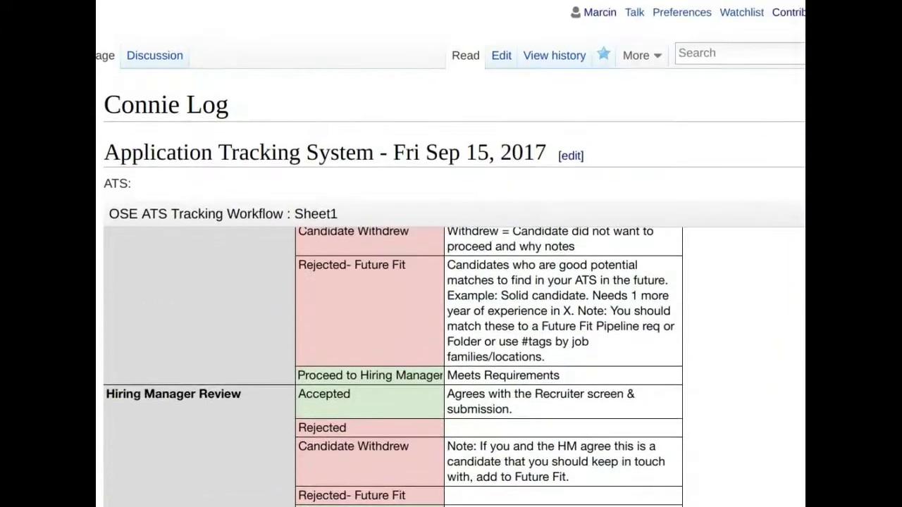
{"action": "scroll", "coordinate": [451, 282], "scroll_direction": "down", "scroll_amount": 6}
{"action": "scroll", "coordinate": [451, 282], "scroll_direction": "down", "scroll_amount": 7}
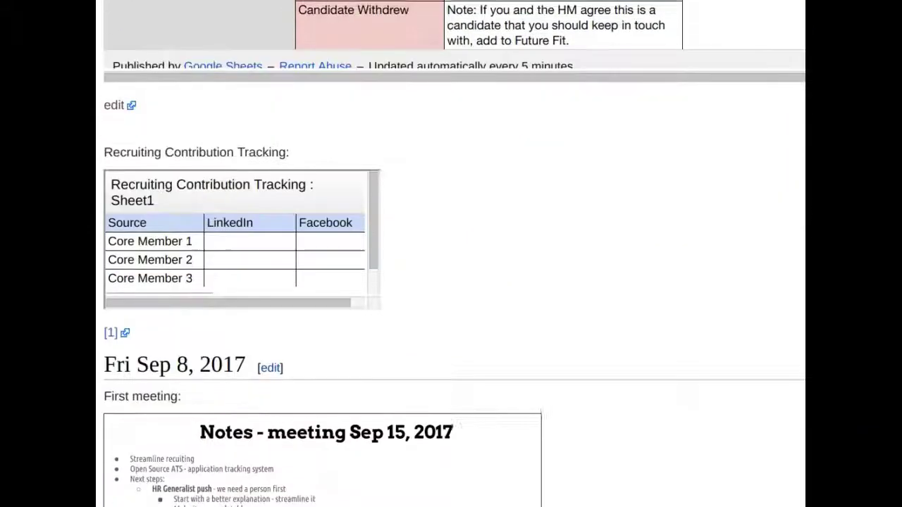
{"action": "scroll", "coordinate": [451, 282], "scroll_direction": "up", "scroll_amount": 4}
{"action": "scroll", "coordinate": [451, 282], "scroll_direction": "up", "scroll_amount": 10}
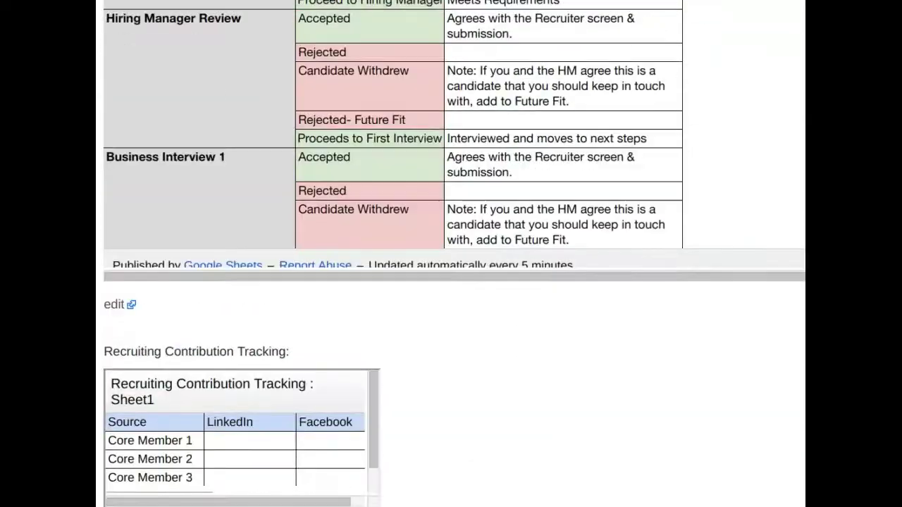
{"action": "scroll", "coordinate": [451, 282], "scroll_direction": "down", "scroll_amount": 5}
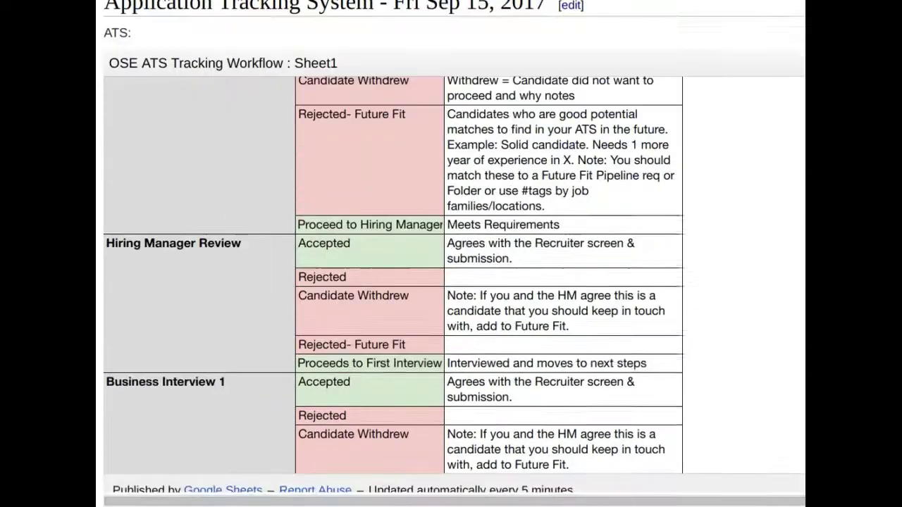
{"action": "scroll", "coordinate": [451, 282], "scroll_direction": "up", "scroll_amount": 3}
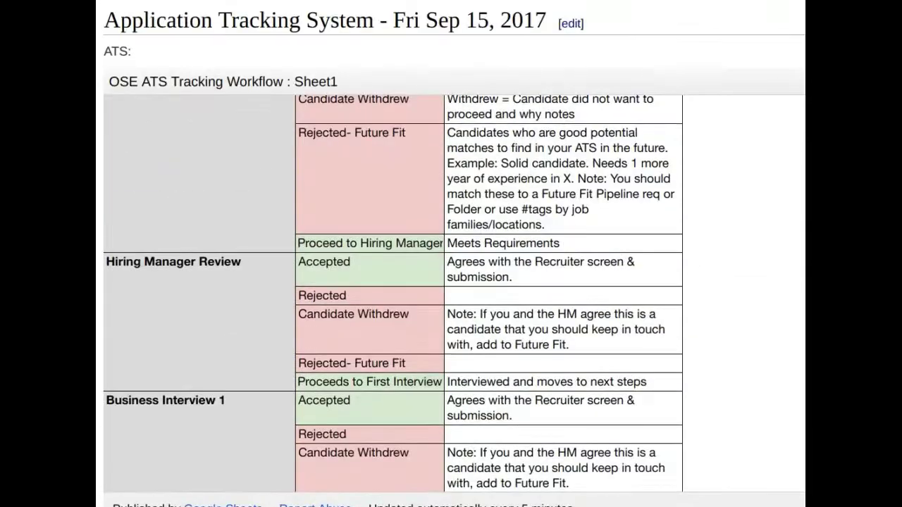
{"action": "scroll", "coordinate": [451, 281], "scroll_direction": "down", "scroll_amount": 1}
{"action": "scroll", "coordinate": [451, 282], "scroll_direction": "down", "scroll_amount": 1}
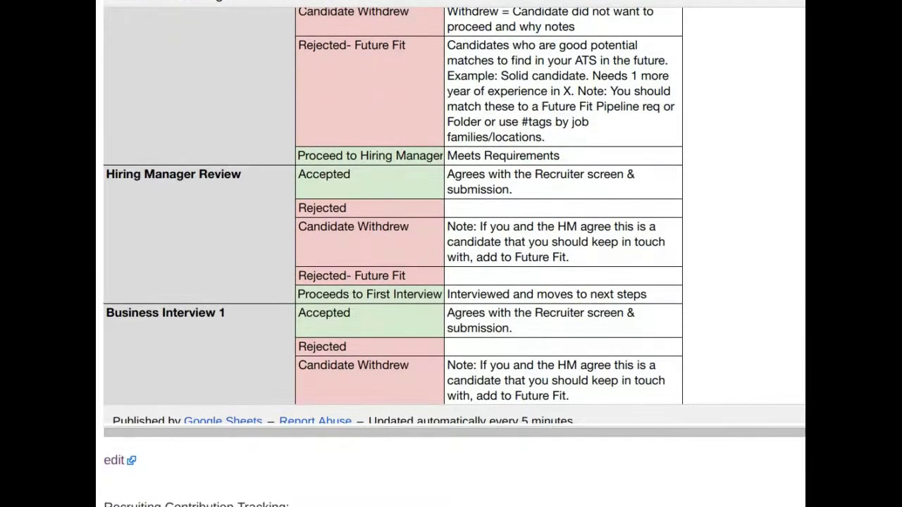
{"action": "scroll", "coordinate": [451, 281], "scroll_direction": "up", "scroll_amount": 1}
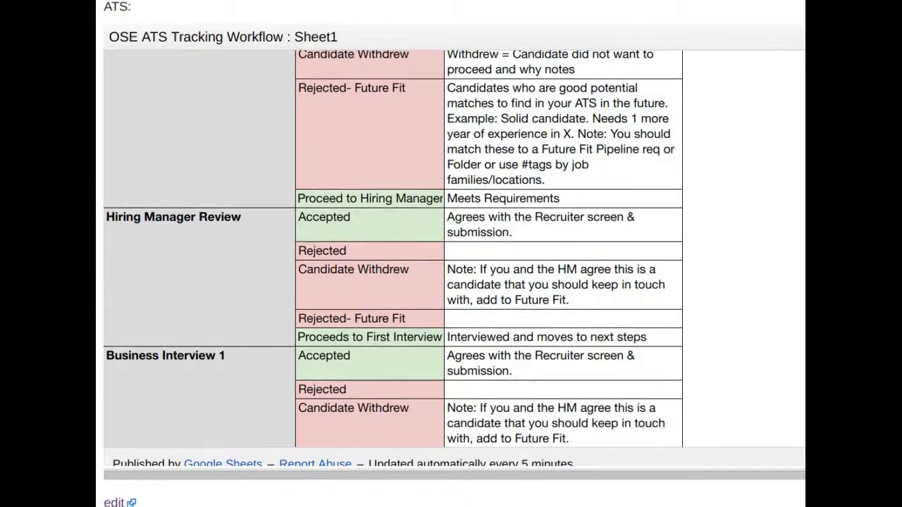
{"action": "scroll", "coordinate": [451, 282], "scroll_direction": "down", "scroll_amount": 1}
{"action": "scroll", "coordinate": [451, 282], "scroll_direction": "up", "scroll_amount": 1}
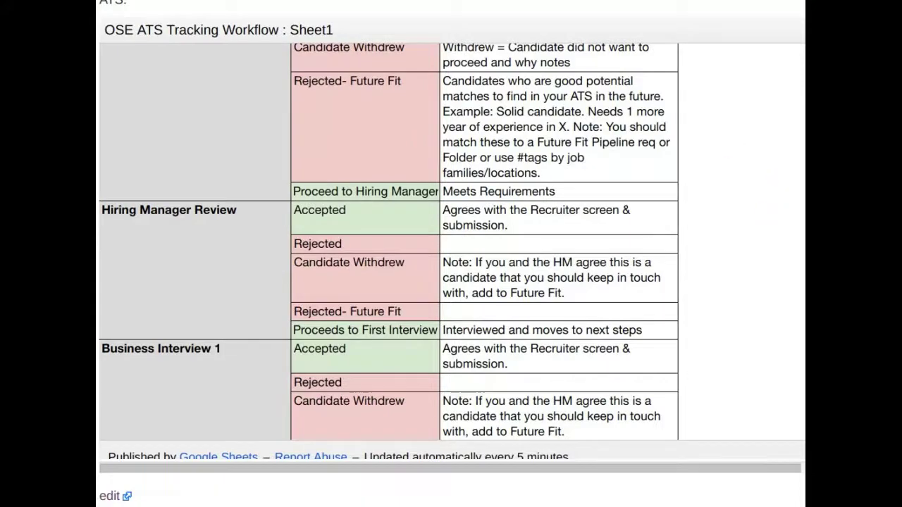
{"action": "scroll", "coordinate": [451, 254], "scroll_direction": "down", "scroll_amount": 1}
{"action": "scroll", "coordinate": [395, 270], "scroll_direction": "down", "scroll_amount": 5}
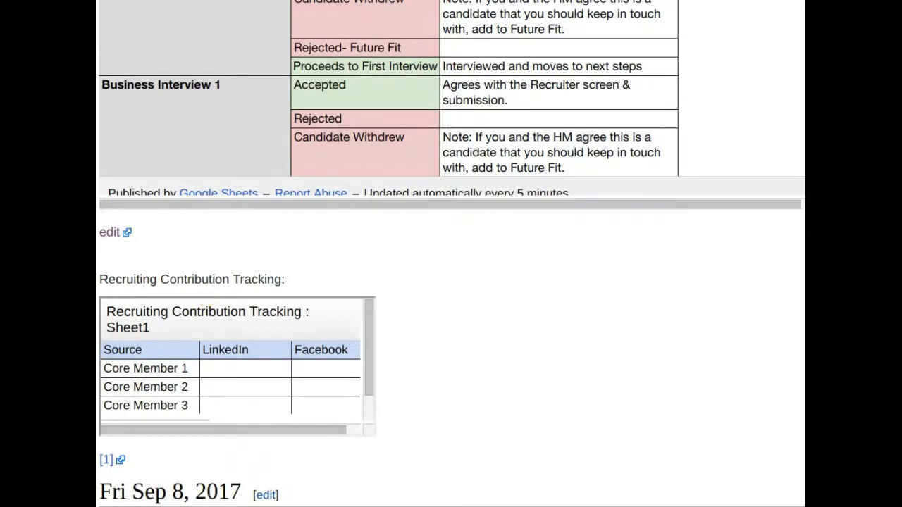
{"action": "scroll", "coordinate": [451, 254], "scroll_direction": "right", "scroll_amount": 1}
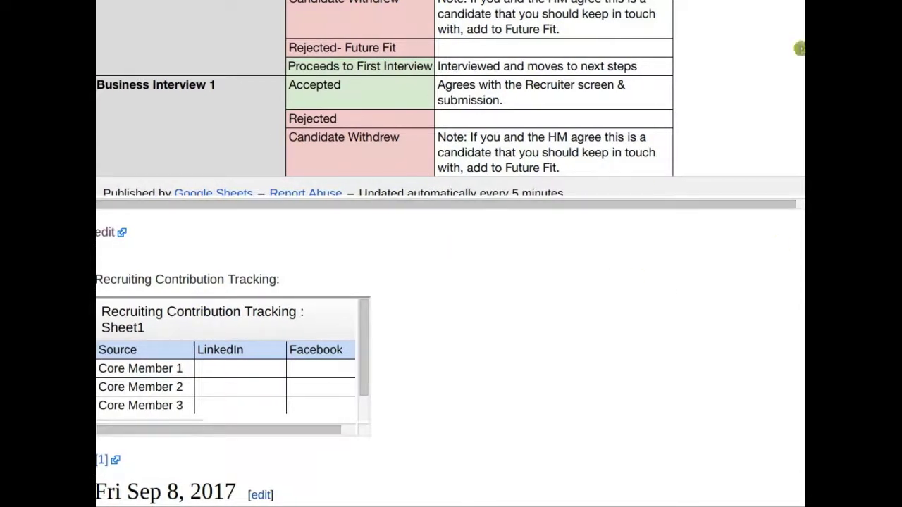
{"action": "scroll", "coordinate": [451, 254], "scroll_direction": "left", "scroll_amount": 1}
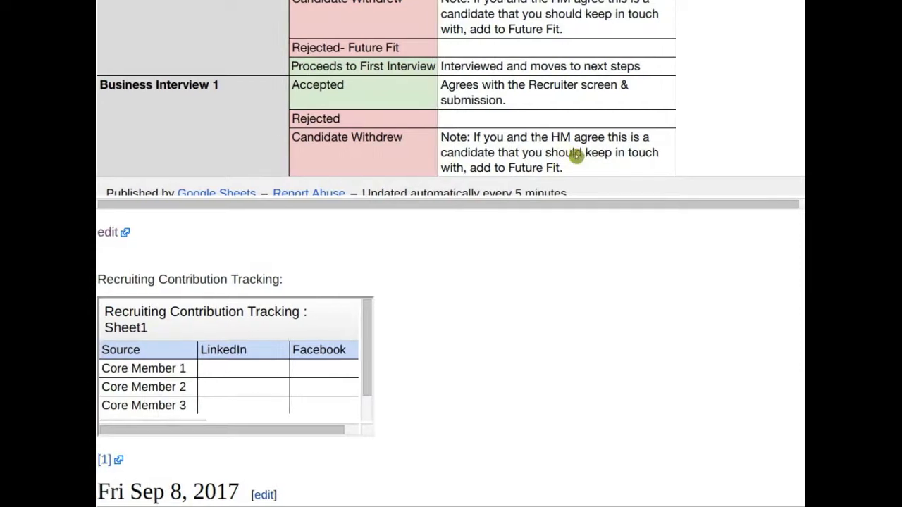
- Test the numbered link below the Recruiting Contribution Tracking sheet and return to the log page
{"action": "scroll", "coordinate": [569, 295], "scroll_direction": "up", "scroll_amount": 1}
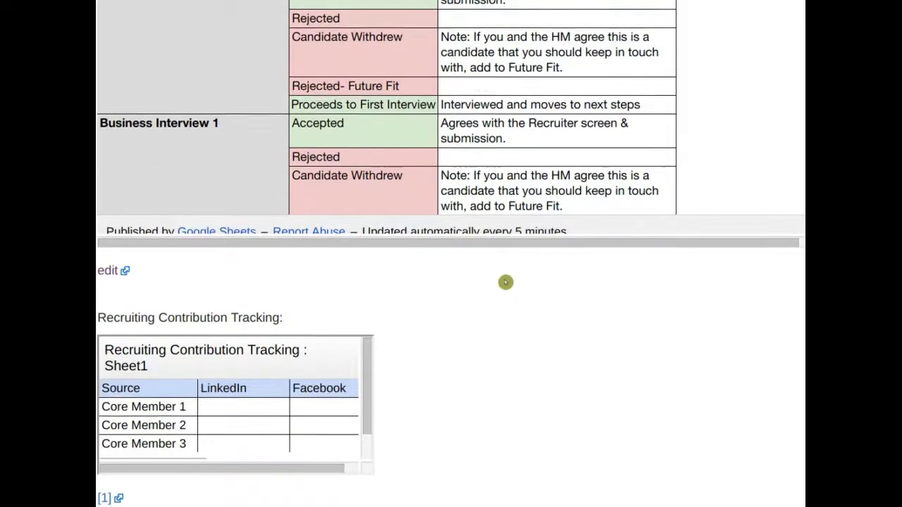
{"action": "scroll", "coordinate": [506, 296], "scroll_direction": "down", "scroll_amount": 1}
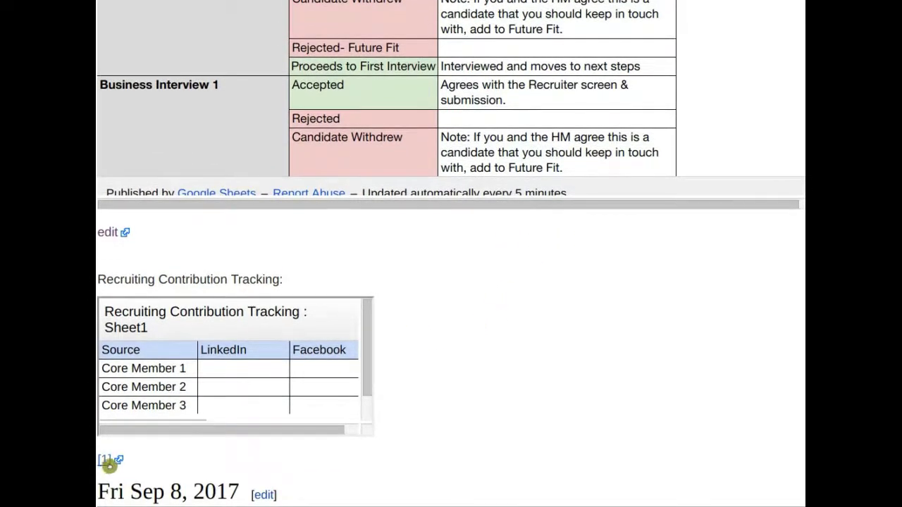
{"action": "left_click", "coordinate": [107, 464]}
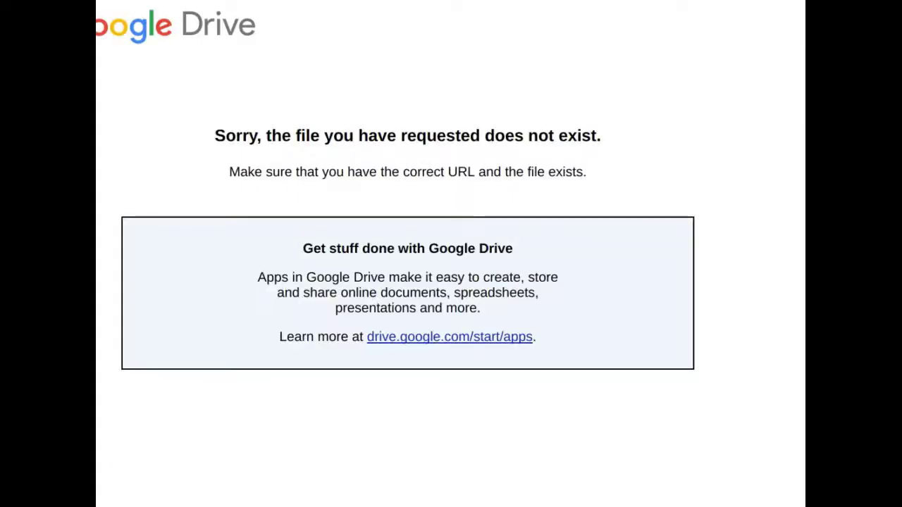
{"action": "key", "text": "alt+Left"}
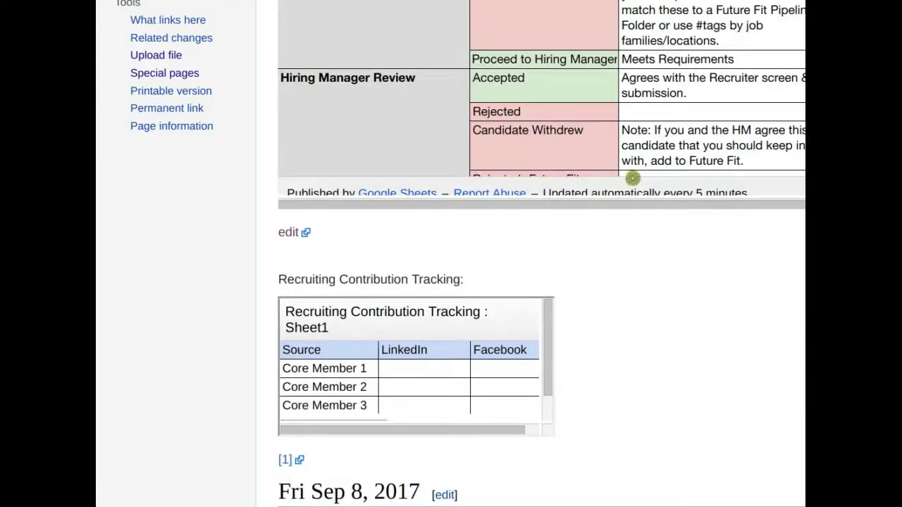
- Open the whole log page's source for editing and examine the Recruiting Contribution Tracking embed code and the link below it
{"action": "scroll", "coordinate": [749, 249], "scroll_direction": "up", "scroll_amount": 10}
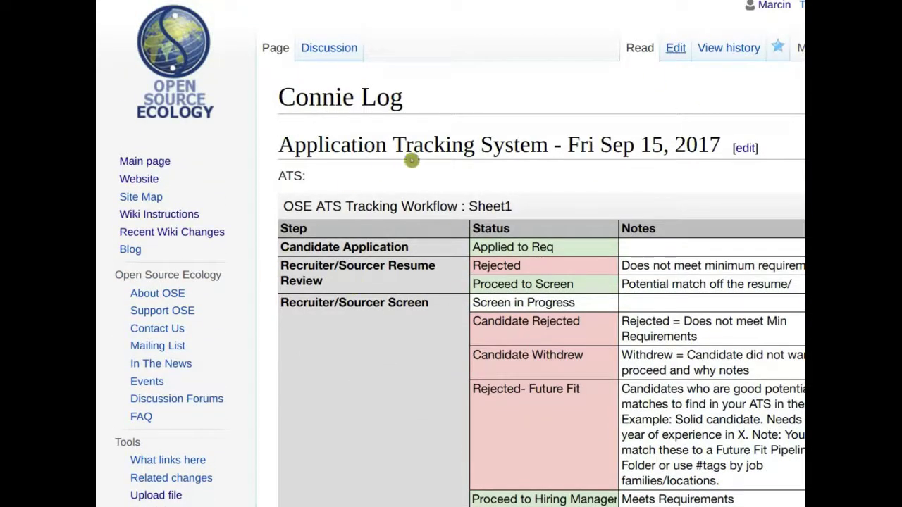
{"action": "left_click", "coordinate": [676, 48]}
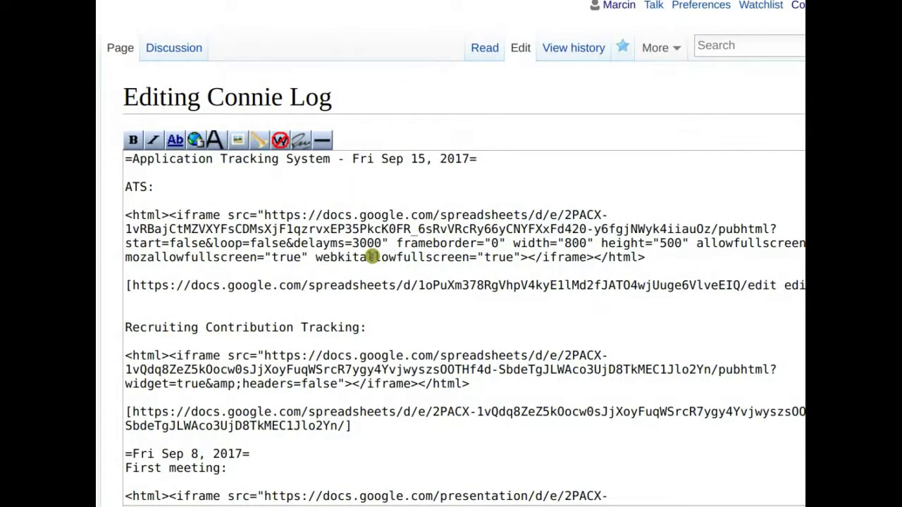
{"action": "scroll", "coordinate": [111, 382], "scroll_direction": "down", "scroll_amount": 2}
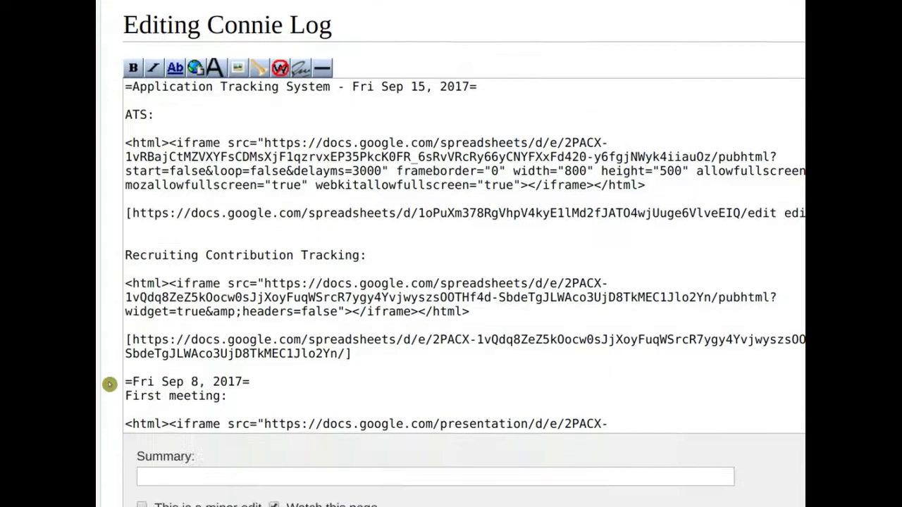
{"action": "scroll", "coordinate": [218, 366], "scroll_direction": "up", "scroll_amount": 1}
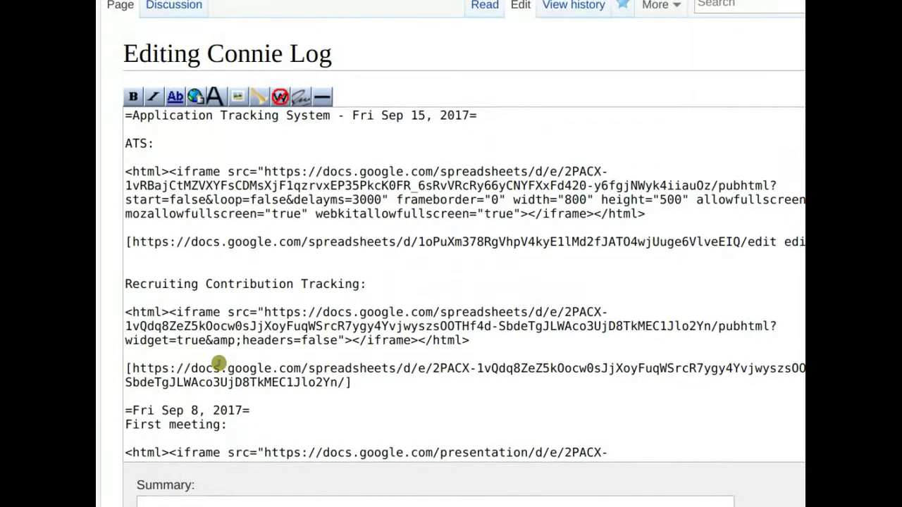
{"action": "scroll", "coordinate": [218, 366], "scroll_direction": "down", "scroll_amount": 1}
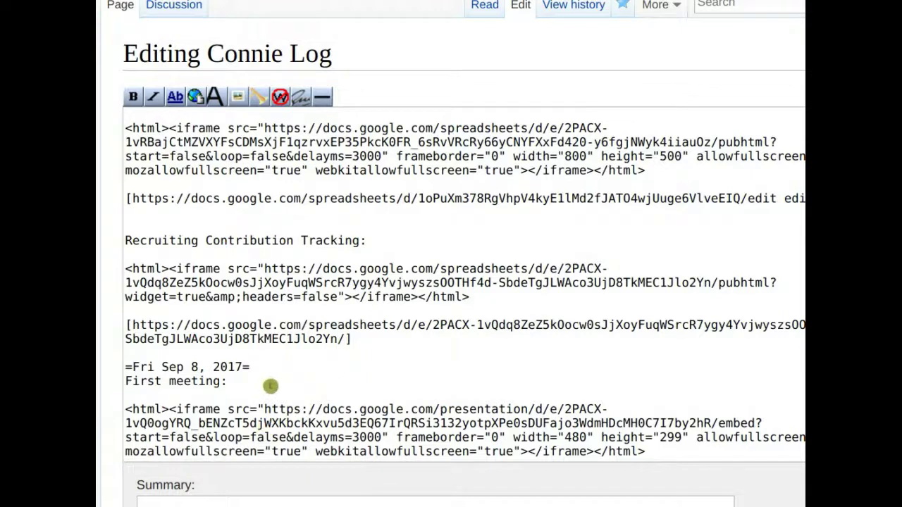
{"action": "scroll", "coordinate": [454, 372], "scroll_direction": "down", "scroll_amount": 1}
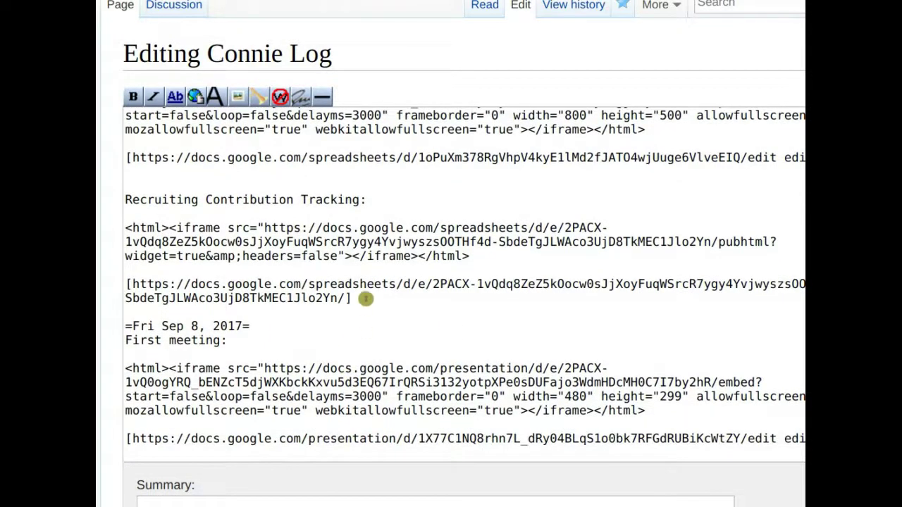
{"action": "left_click", "coordinate": [359, 270]}
{"action": "double_click", "coordinate": [327, 200]}
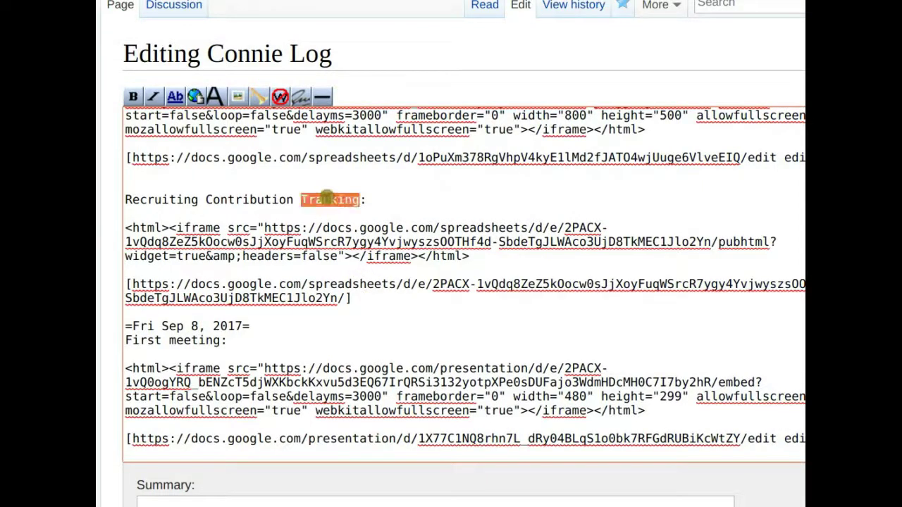
{"action": "left_click", "coordinate": [324, 200]}
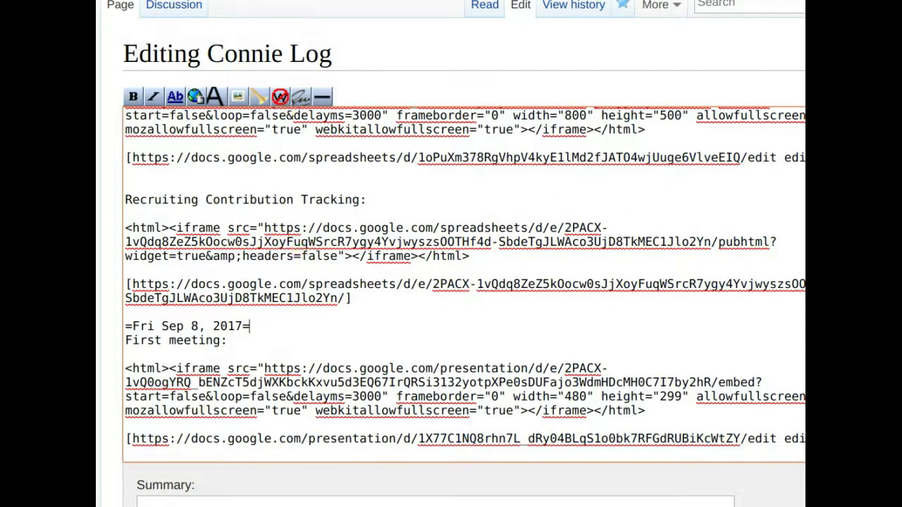
{"action": "scroll", "coordinate": [451, 281], "scroll_direction": "right", "scroll_amount": 1}
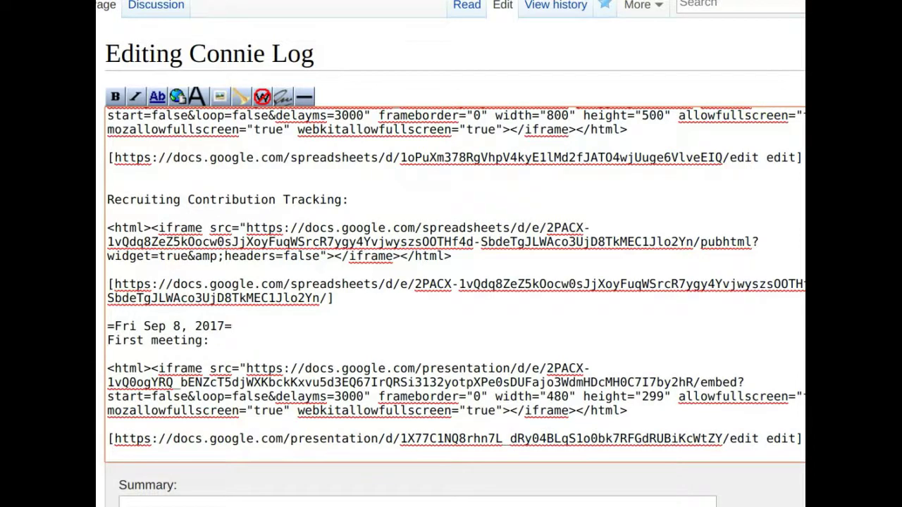
{"action": "scroll", "coordinate": [451, 282], "scroll_direction": "left", "scroll_amount": 1}
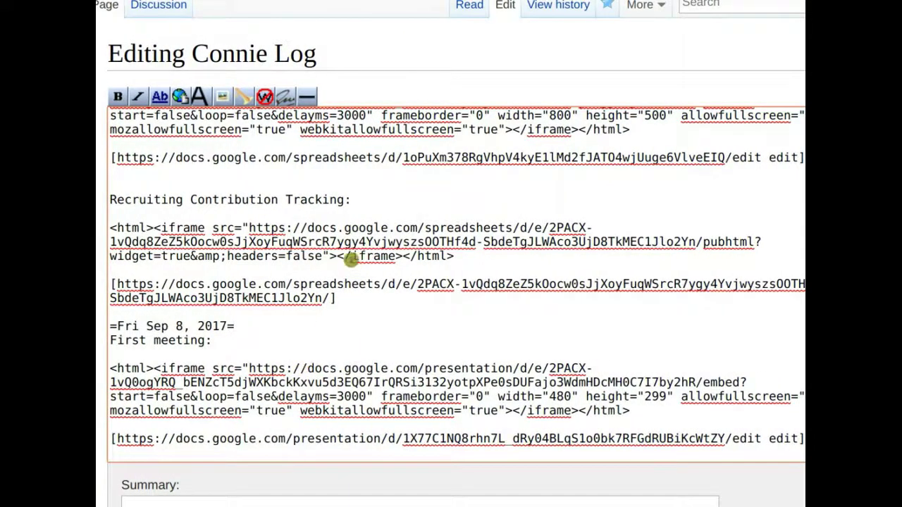
- Copy the spreadsheet address from the Recruiting Contribution Tracking embed code, from https up to just before pubhtml
{"action": "left_click_drag", "start_coordinate": [248, 228], "coordinate": [321, 259]}
{"action": "left_click", "coordinate": [321, 258]}
{"action": "left_click_drag", "start_coordinate": [252, 229], "coordinate": [281, 255]}
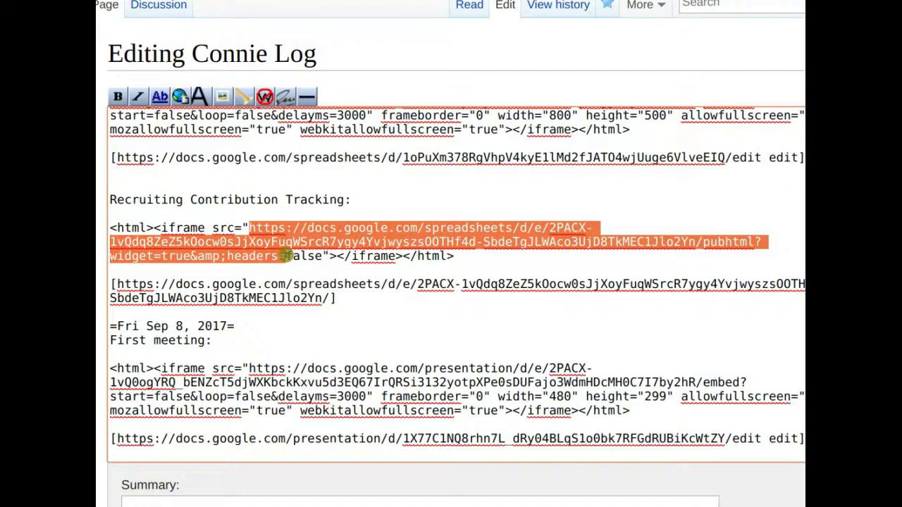
{"action": "left_click_drag", "start_coordinate": [280, 256], "coordinate": [702, 243]}
{"action": "left_click_drag", "start_coordinate": [605, 243], "coordinate": [323, 259]}
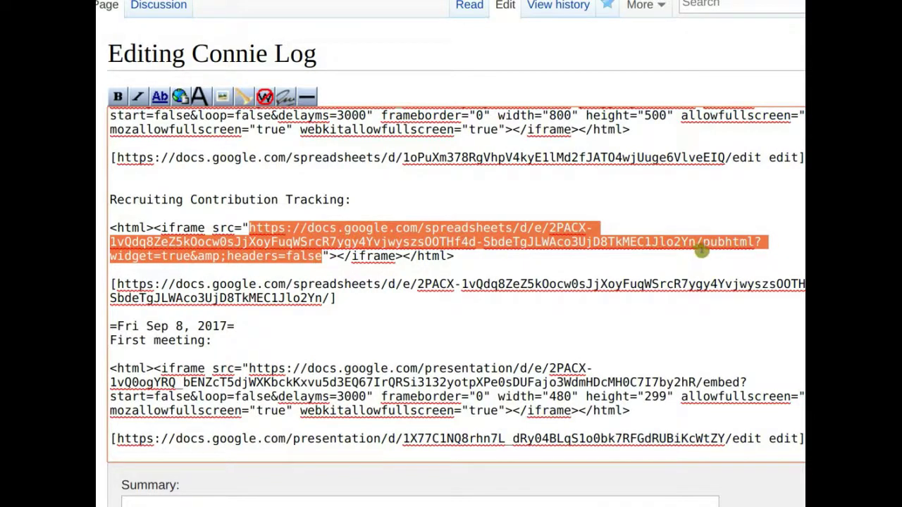
{"action": "left_click", "coordinate": [738, 242]}
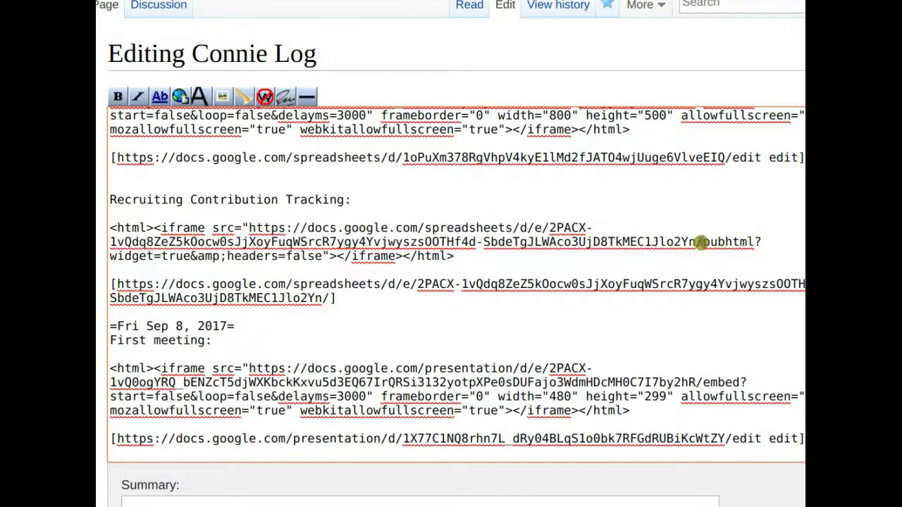
{"action": "left_click_drag", "start_coordinate": [702, 241], "coordinate": [248, 229]}
{"action": "key", "text": "ctrl+c"}
- Test the copied spreadsheet address by loading it in a new browser tab
{"action": "key", "text": "ctrl+t"}
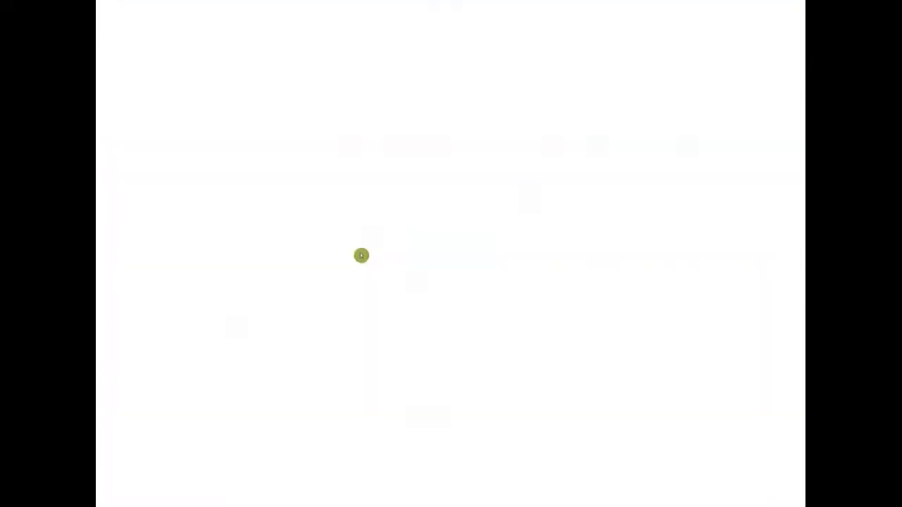
{"action": "key", "text": "ctrl+v"}
{"action": "key", "text": "Return"}
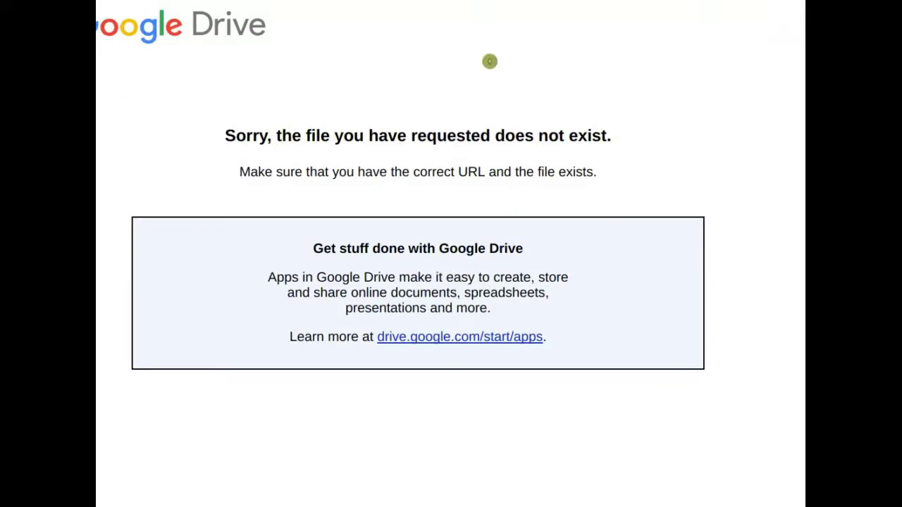
{"action": "key", "text": "ctrl+t"}
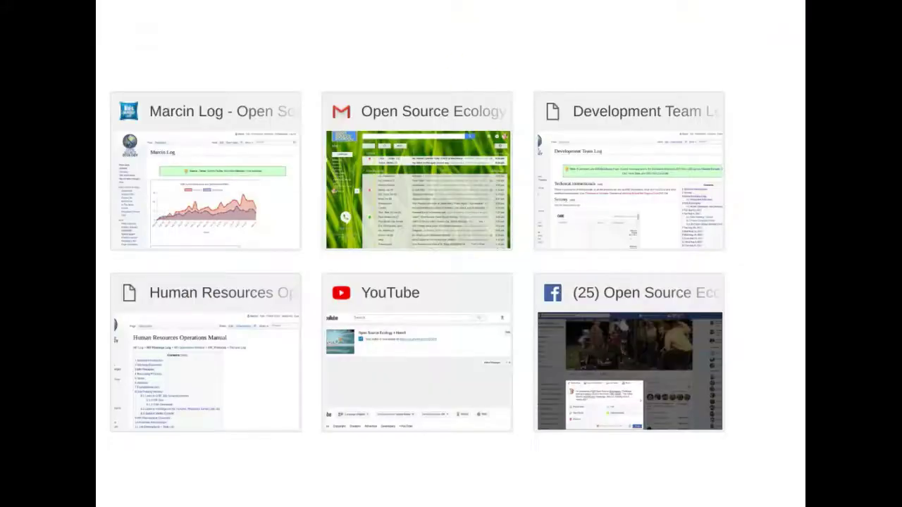
{"action": "key", "text": "ctrl+w"}
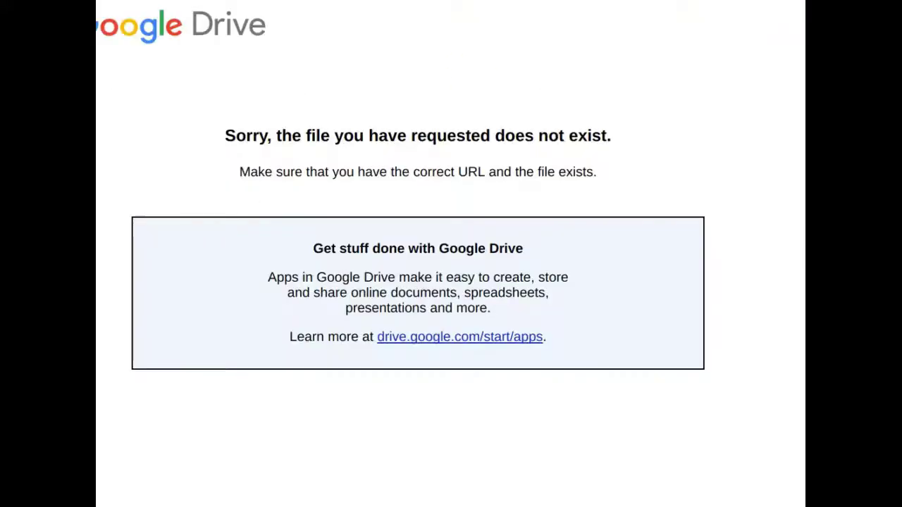